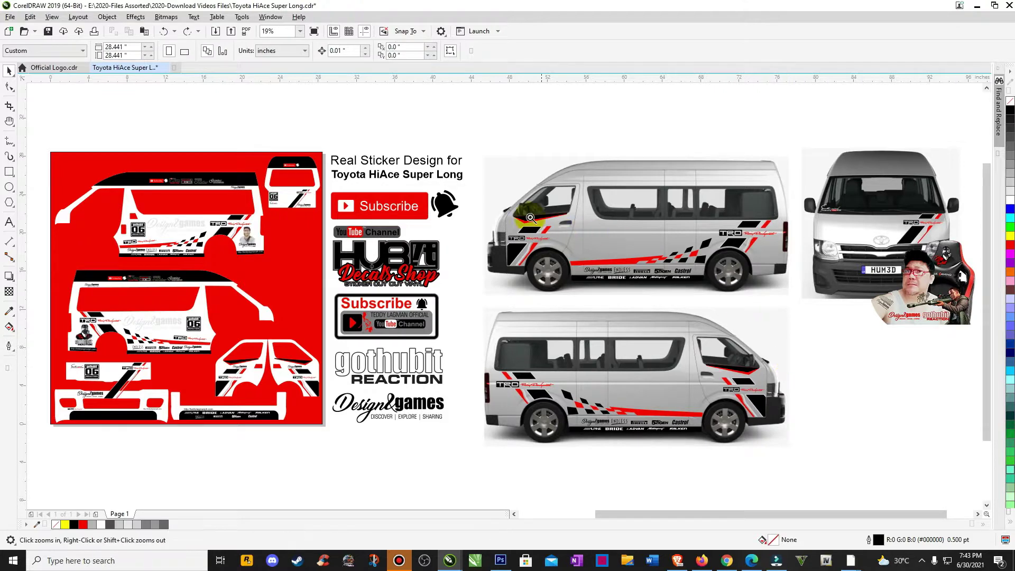
- Delete the front, lower and top van sticker groups, then restore all three with one undo
left_click_drag(448, 141, 955, 452)
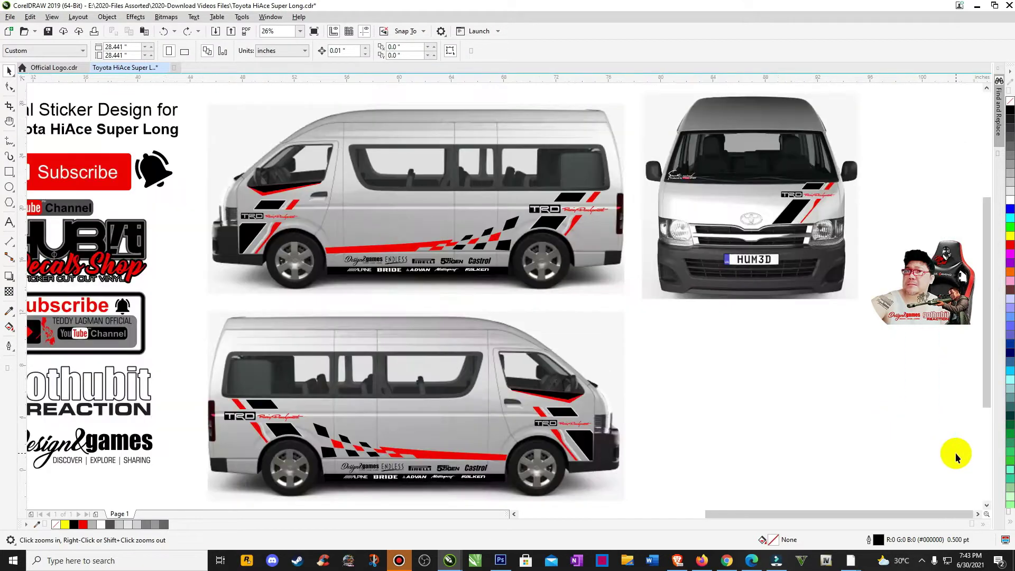
key("space")
left_click(785, 211)
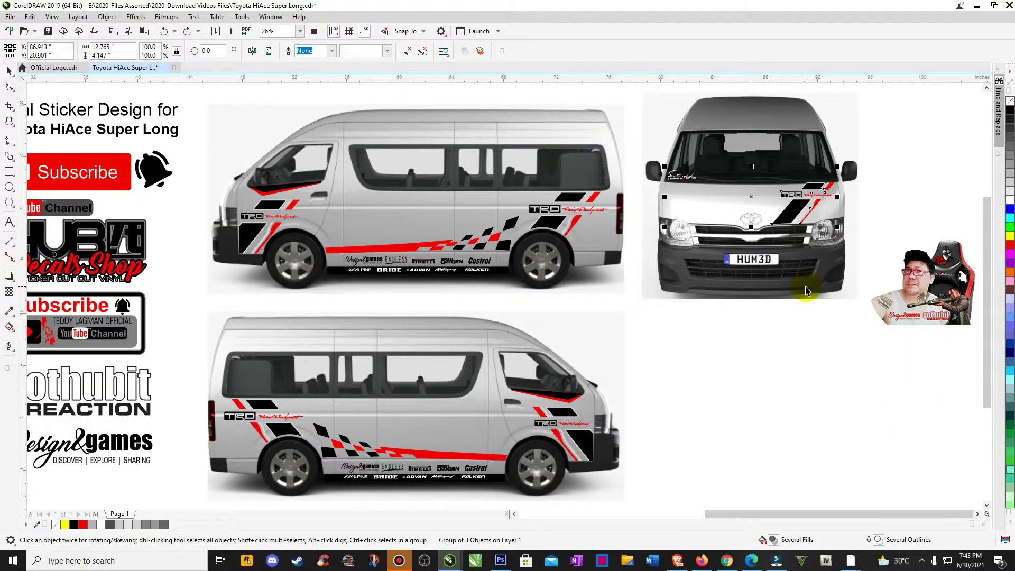
key("Delete")
left_click(555, 415)
key("Delete")
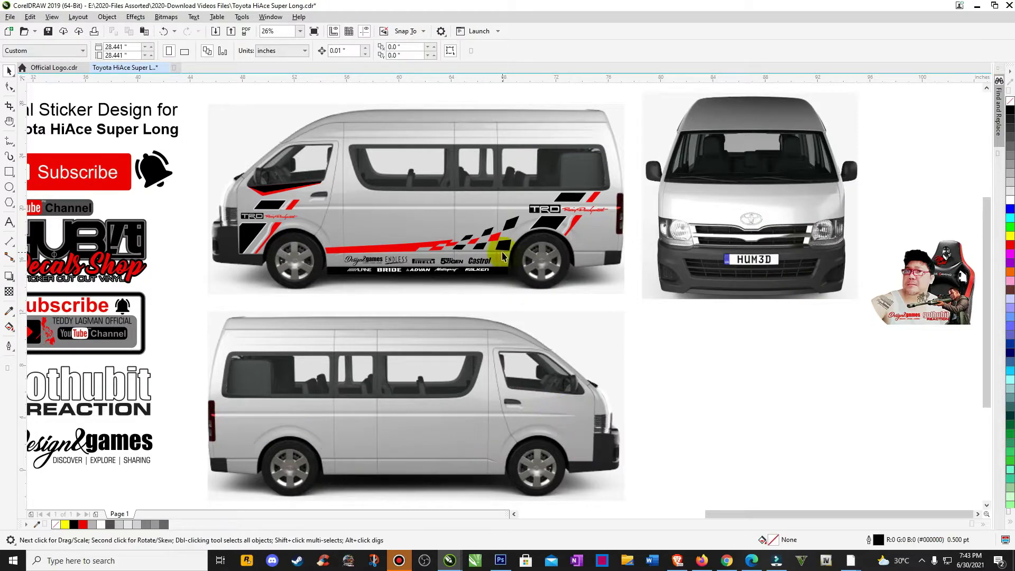
left_click(502, 256)
key("Delete")
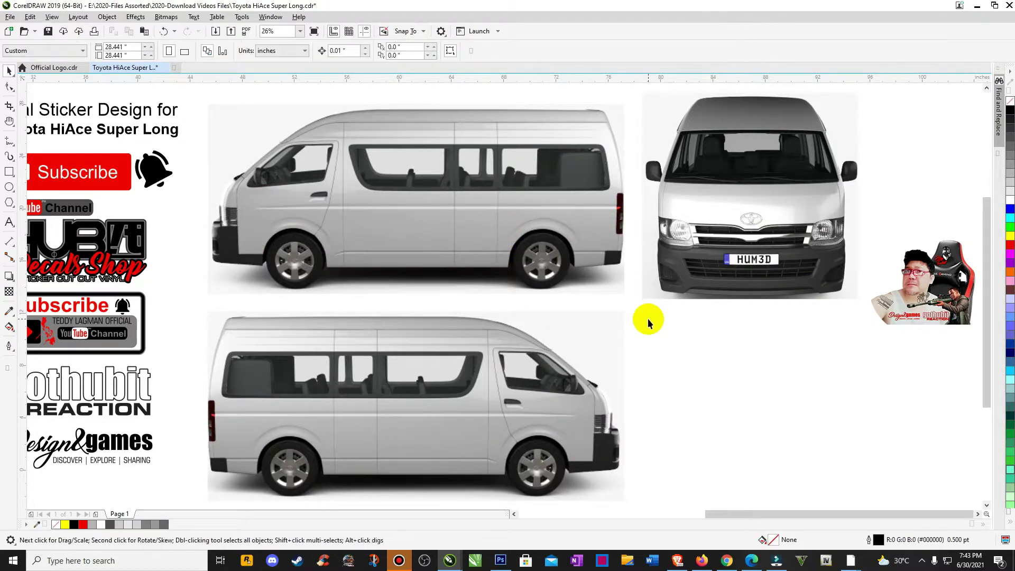
key("ctrl+z")
key("ctrl+z")
key("ctrl+z")
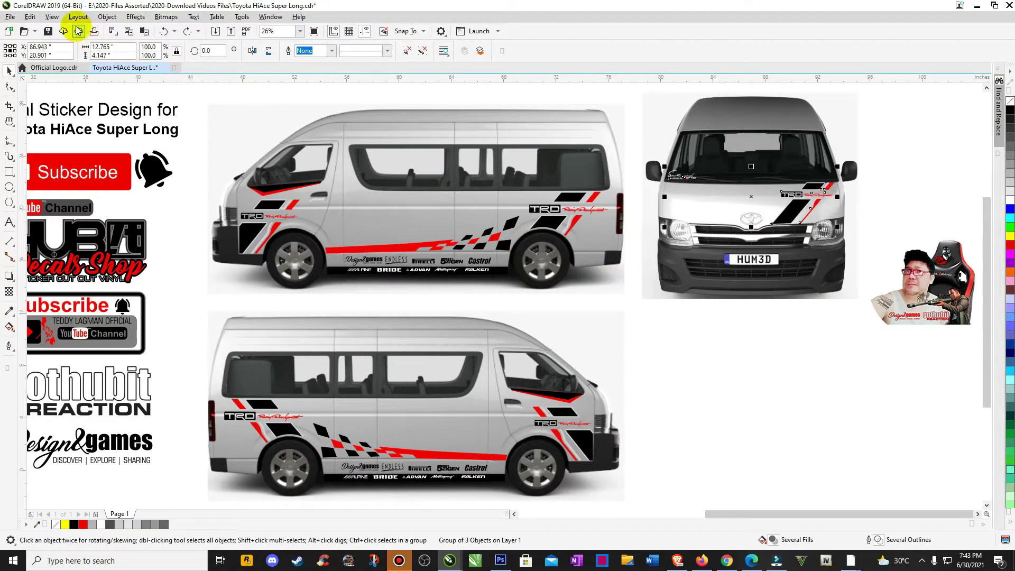
- In wireframe view, inspect the top and lower side-view vans up close
left_click(52, 16)
left_click(66, 33)
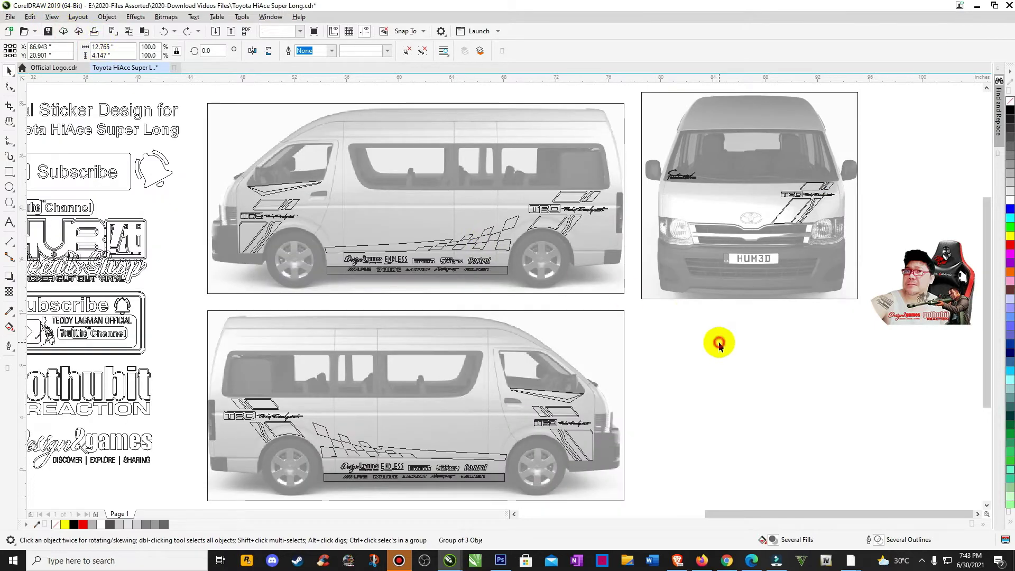
left_click(718, 343)
key("z")
left_click_drag(202, 102, 631, 310)
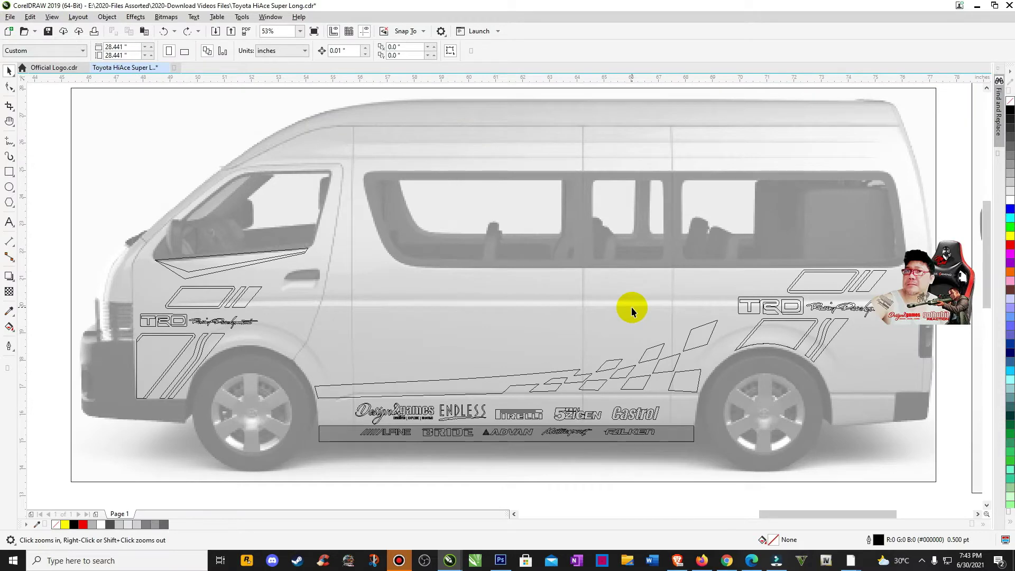
key("h")
left_click_drag(559, 407, 537, 159)
left_click_drag(553, 329, 562, 153)
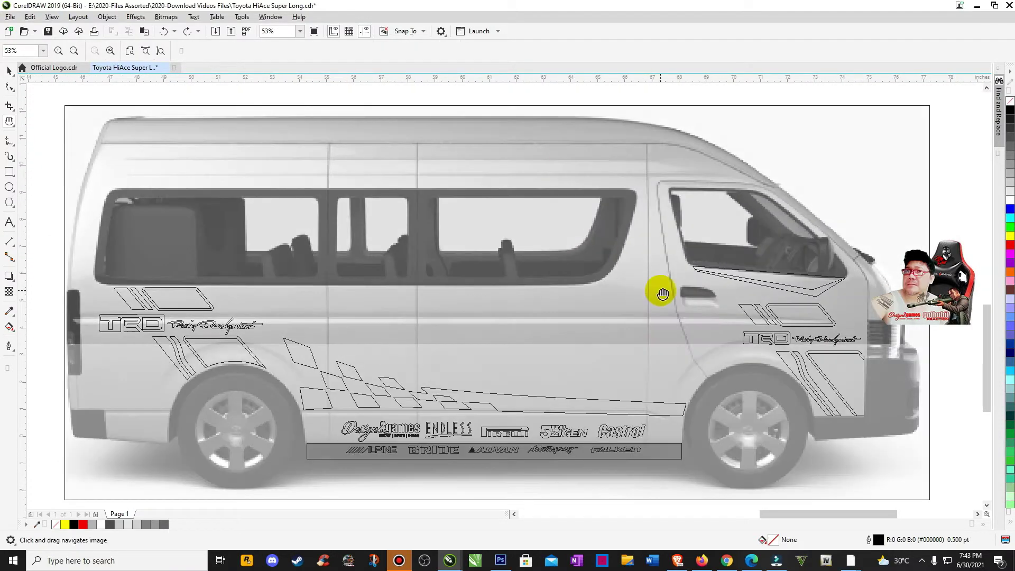
- Inspect the front-view van, then return to enhanced display zoomed to fit all objects
left_click_drag(789, 245, 369, 362)
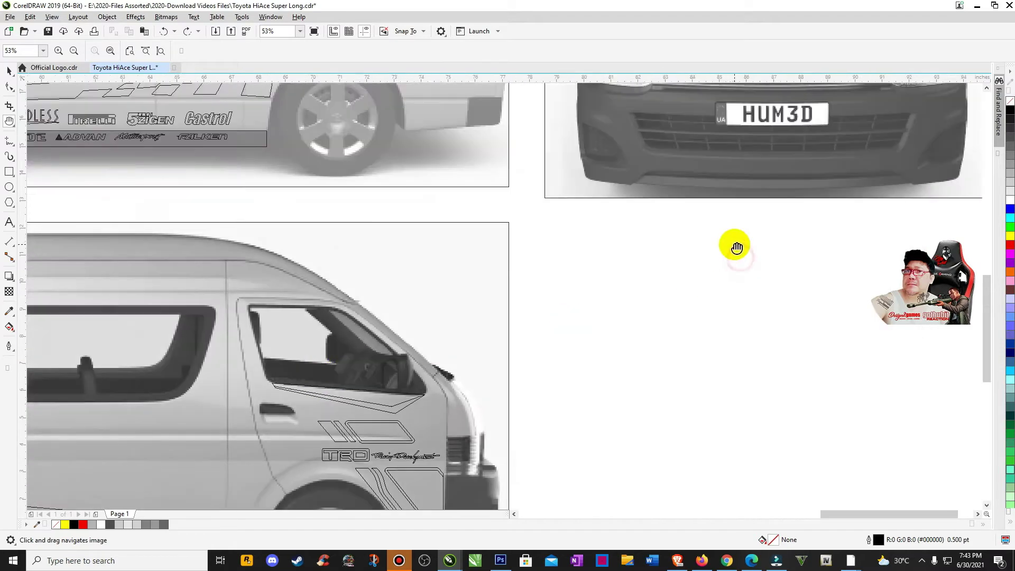
left_click_drag(838, 151, 632, 427)
scroll(626, 413, "up", 1)
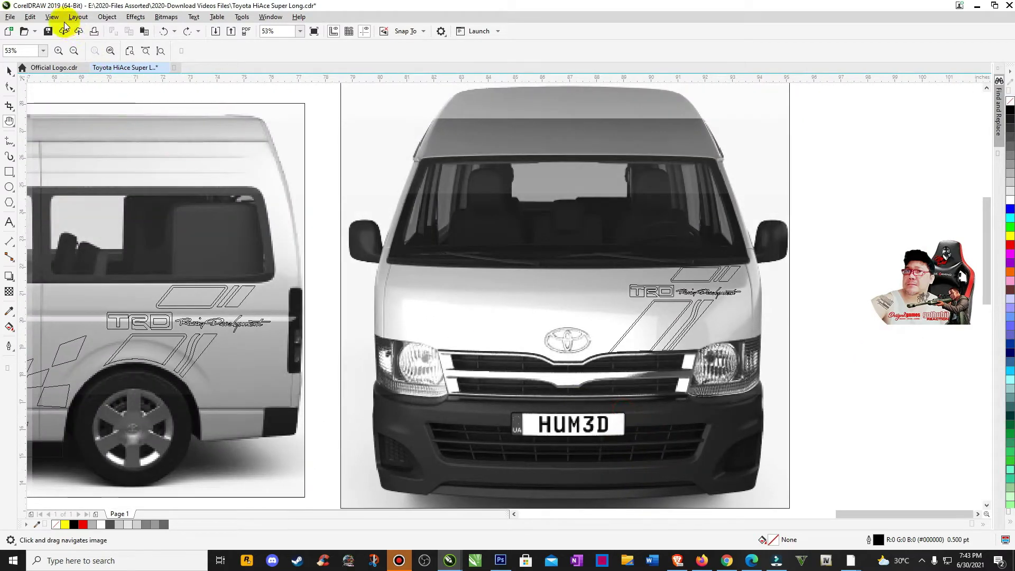
left_click(52, 16)
left_click(80, 54)
key("F4")
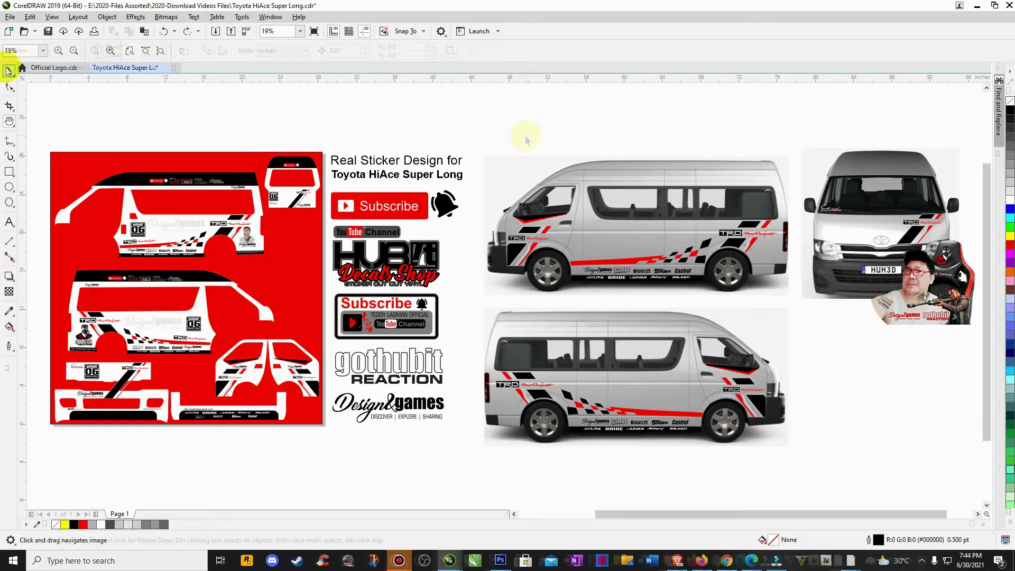
left_click(9, 70)
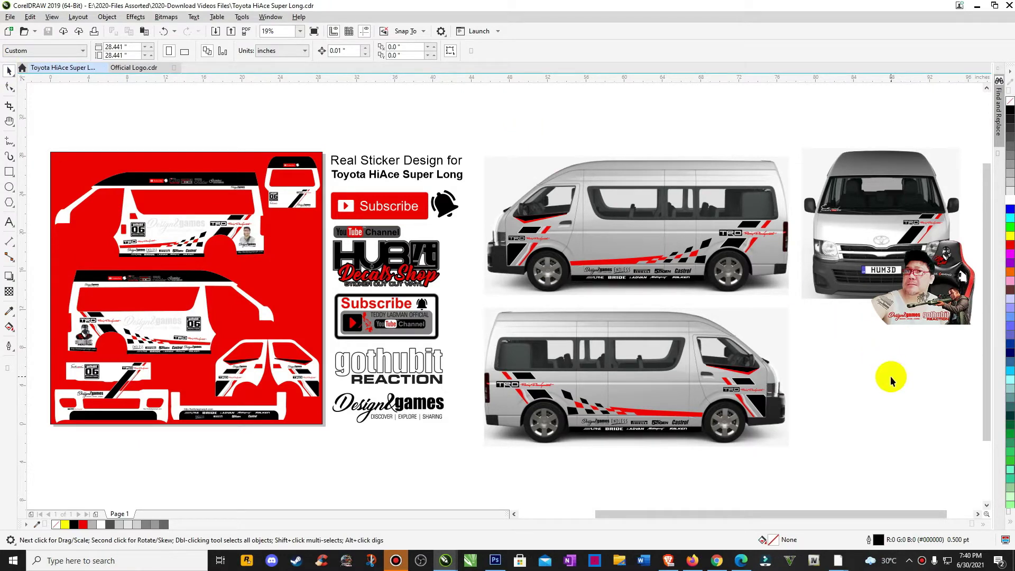
- Undo the front van's logo moves, trimming, stripes and photo until the lower van's sponsor text is mirrored
key("ctrl+z")
key("ctrl+z")
key("ctrl+z")
key("ctrl+z")
key("ctrl+z")
key("ctrl+z")
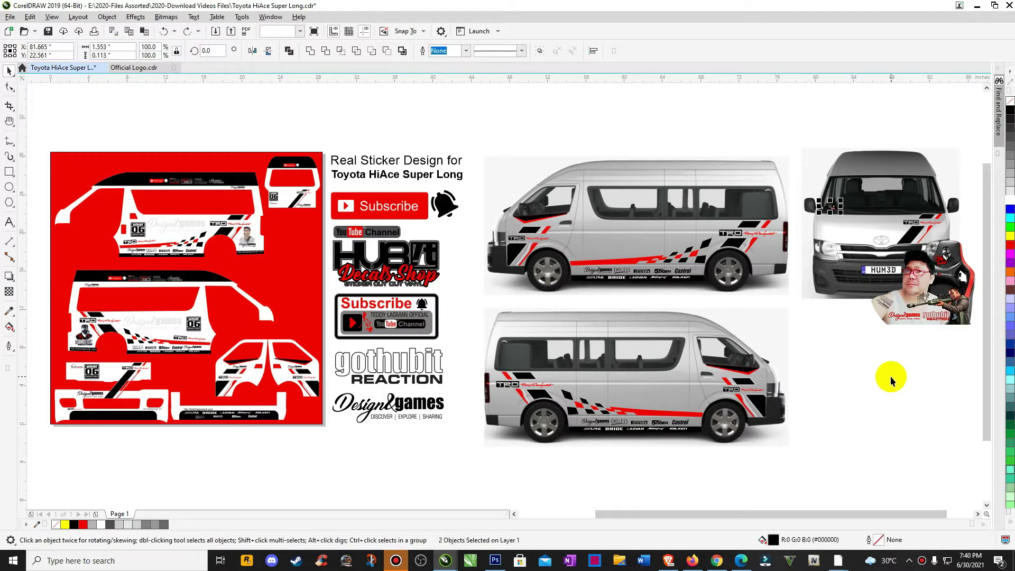
key("ctrl+z")
key("ctrl+z")
key("ctrl+z")
key("ctrl+z")
key("ctrl+z")
key("ctrl+z")
key("ctrl+z")
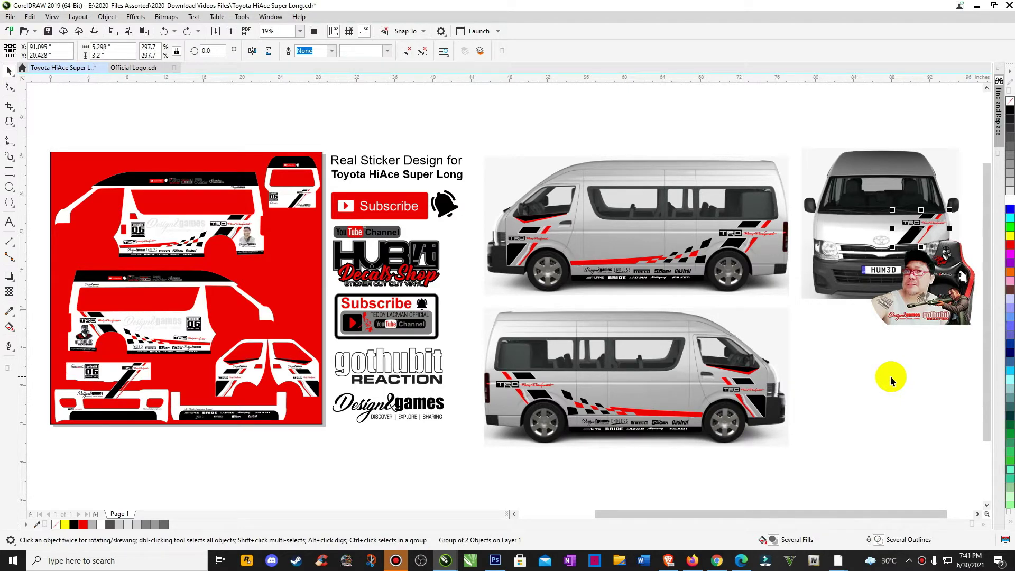
key("ctrl+z")
key("ctrl+z")
key("ctrl+z")
key("ctrl+z")
key("ctrl+z")
key("ctrl+z")
key("ctrl+z")
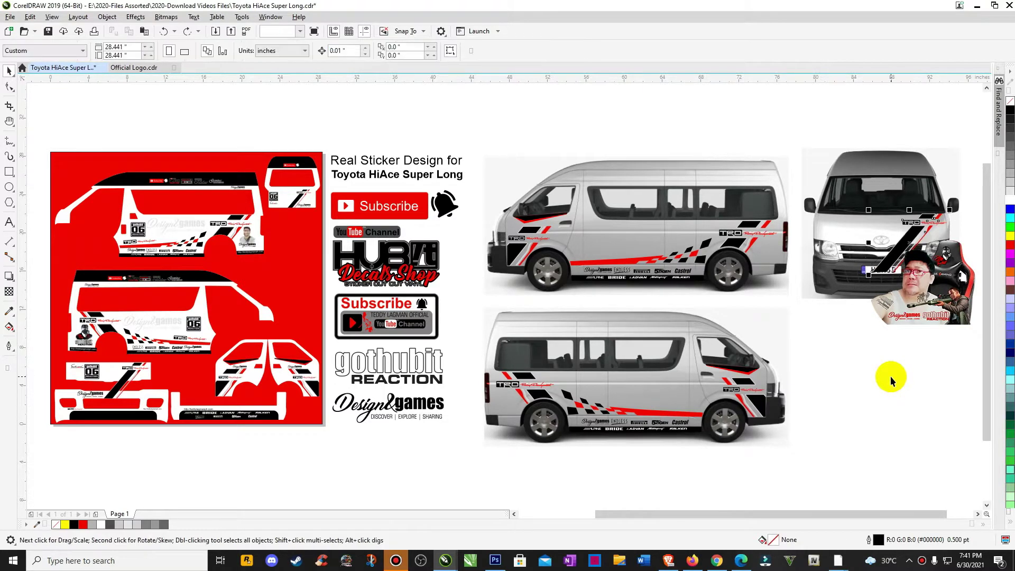
key("ctrl+z")
key("ctrl+z")
key("ctrl+z")
key("ctrl+z")
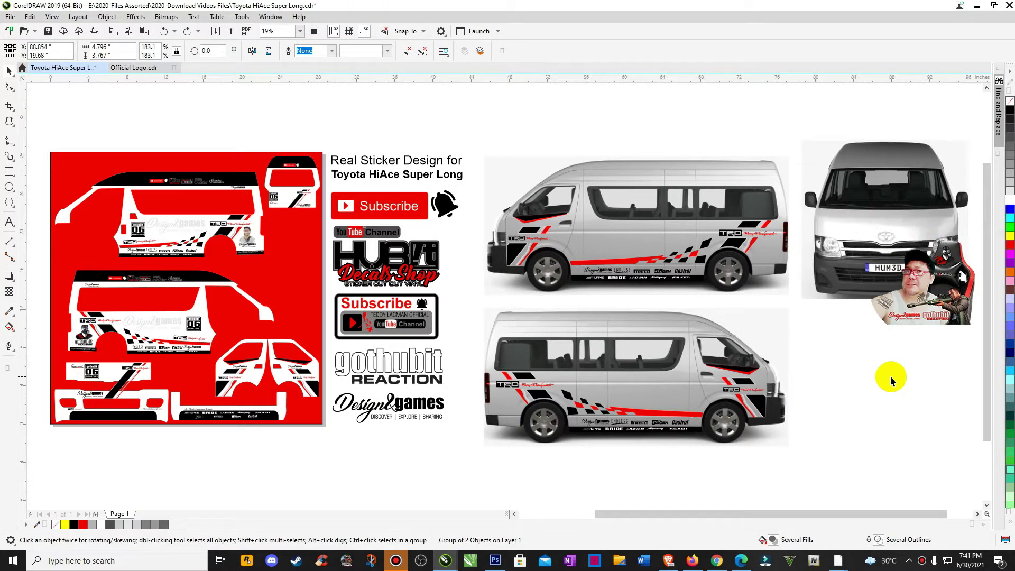
key("ctrl+z")
key("ctrl+z")
key("ctrl+z")
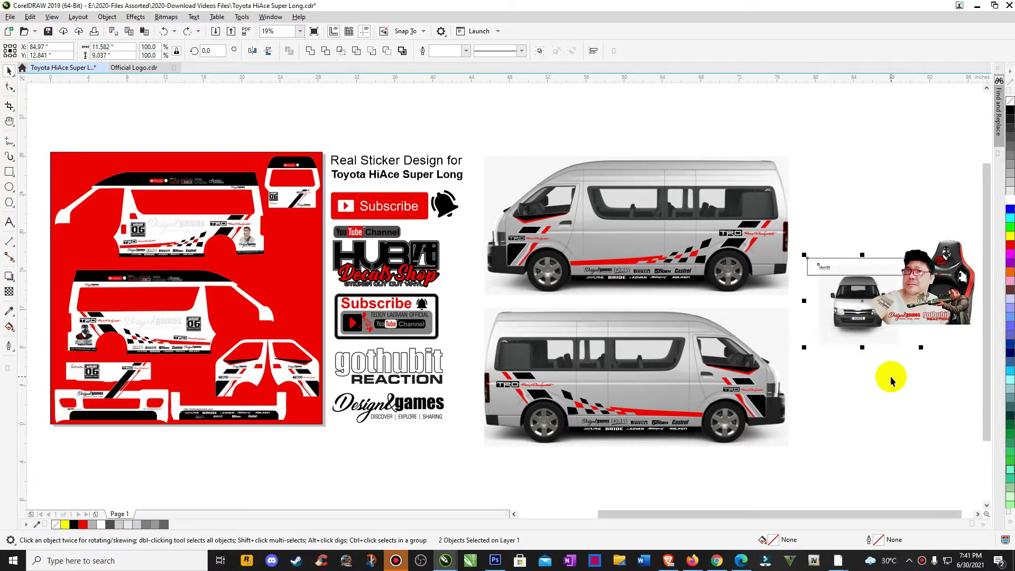
key("ctrl+z")
key("ctrl+z")
key("ctrl+z")
key("ctrl+z")
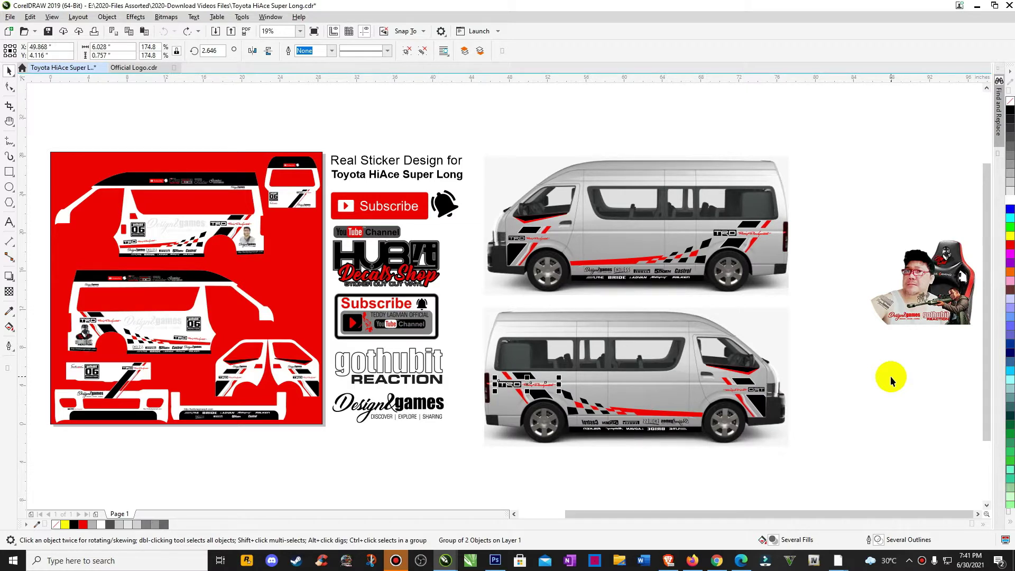
- Redo the TRD decal group's moves on the lower van, shifting it further left toward the nose
left_click(186, 31)
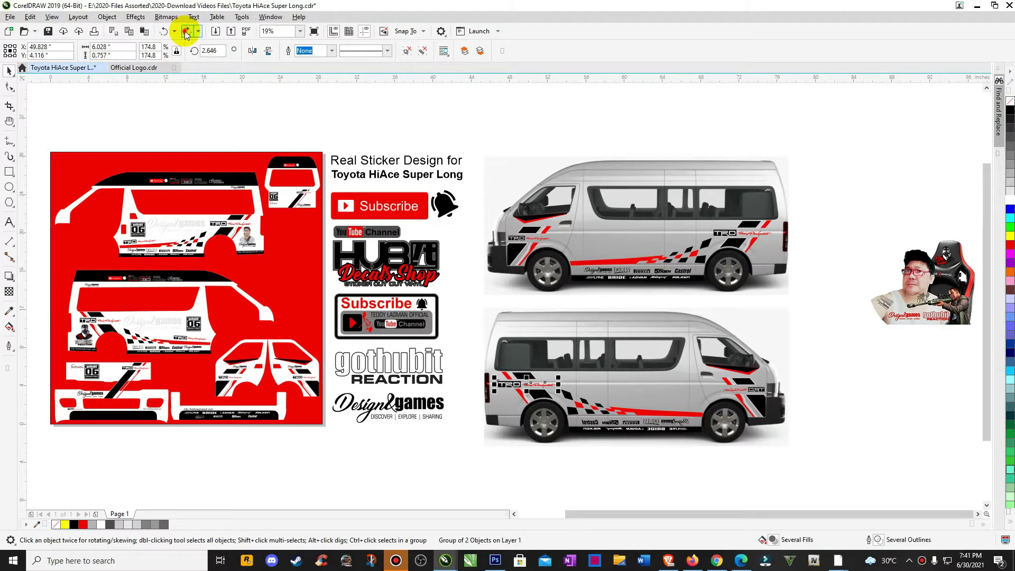
left_click(30, 17)
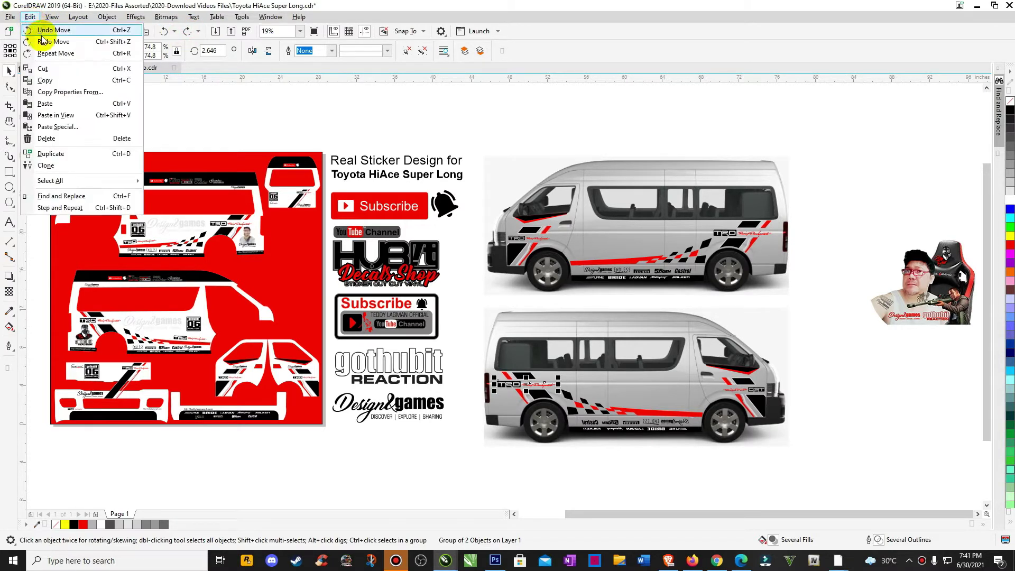
left_click(45, 42)
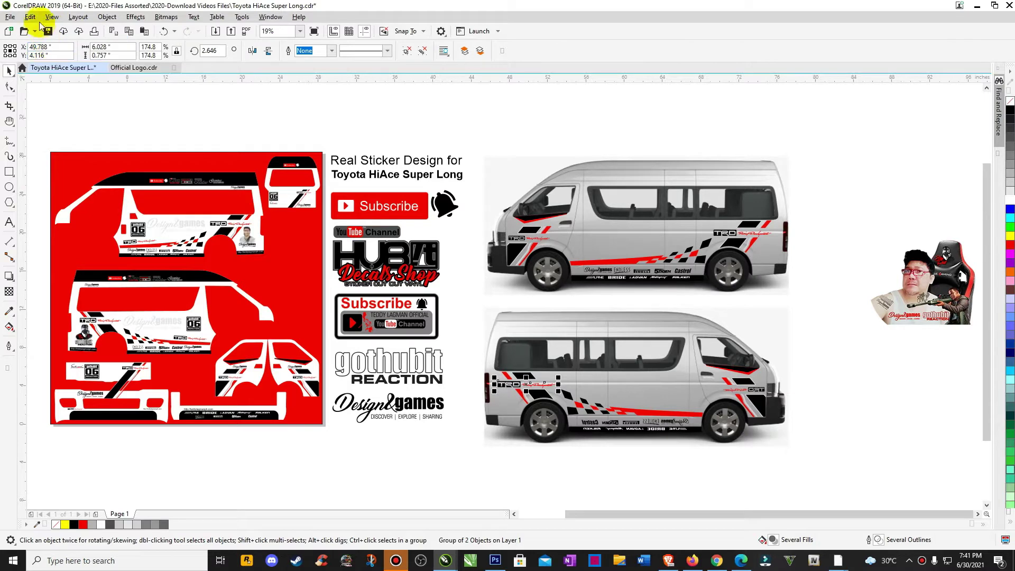
left_click(33, 21)
left_click(49, 55)
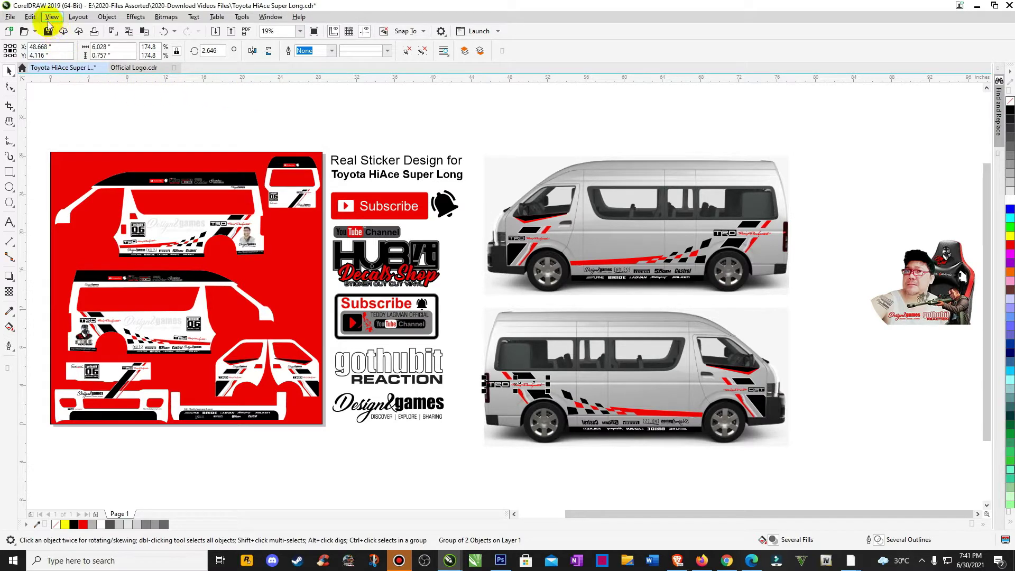
left_click(30, 17)
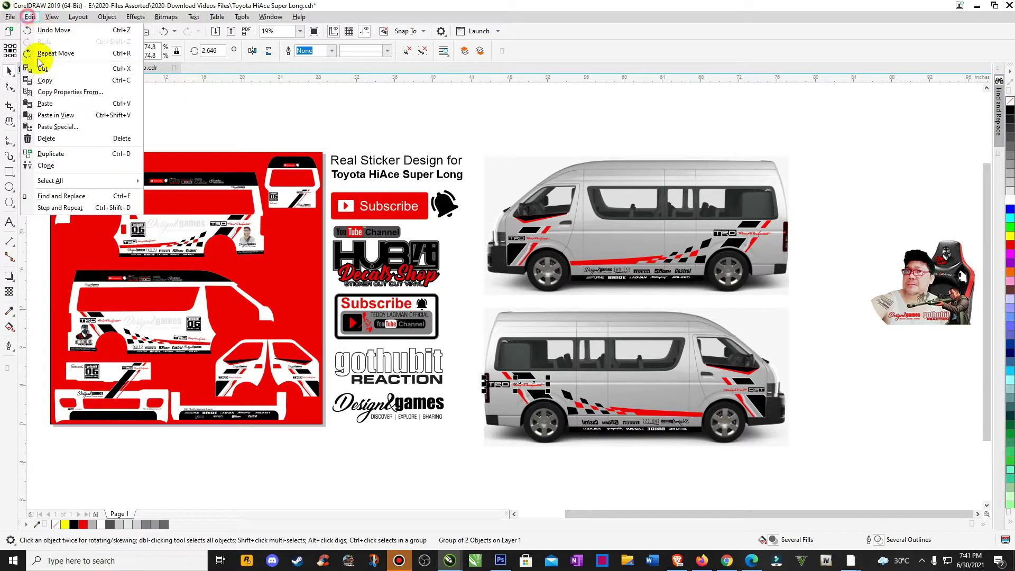
left_click(176, 91)
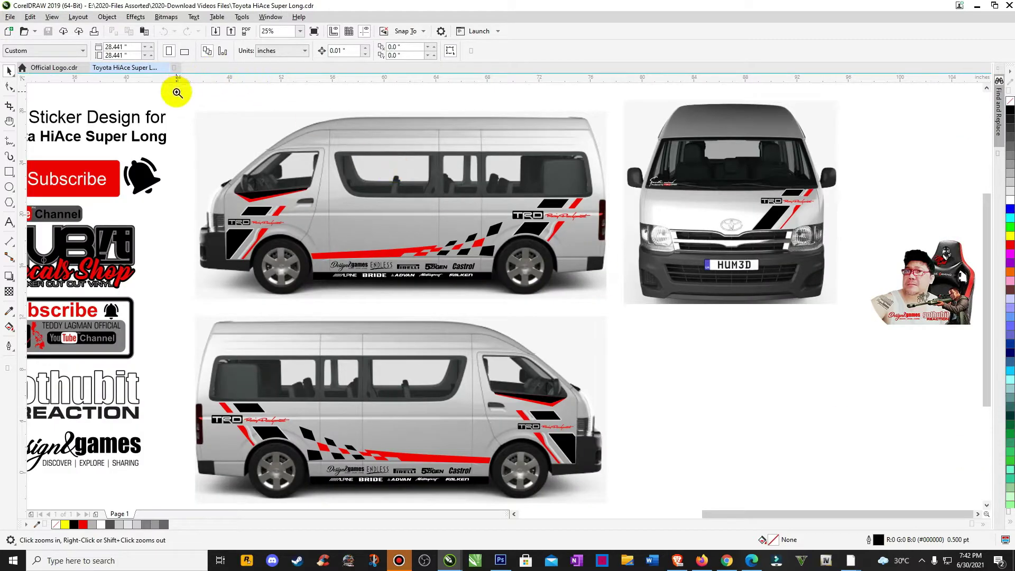
- Pan across the top, lower and front-view van mockups, then zoom to fit the whole design
left_click_drag(177, 93, 633, 319)
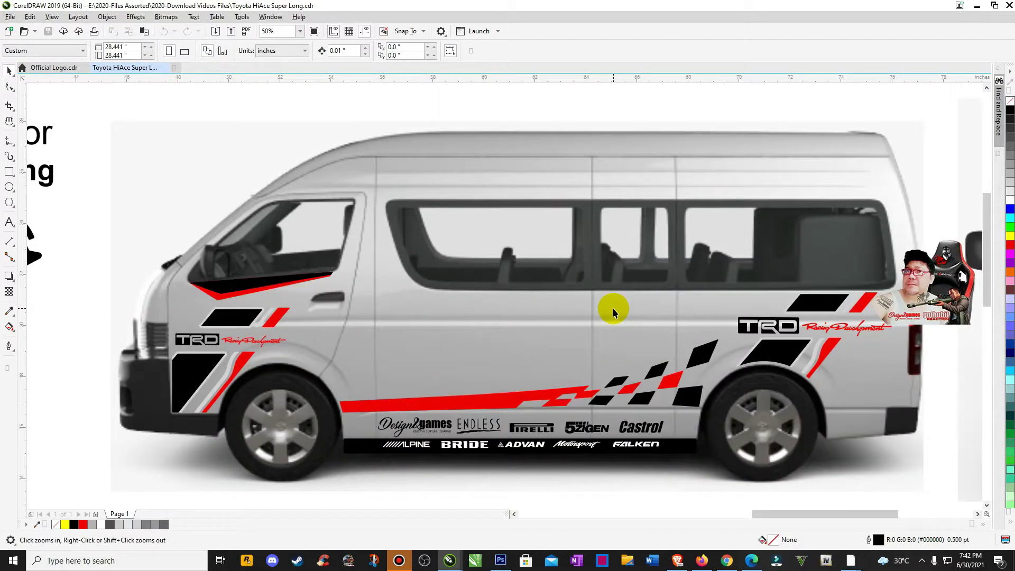
key("h")
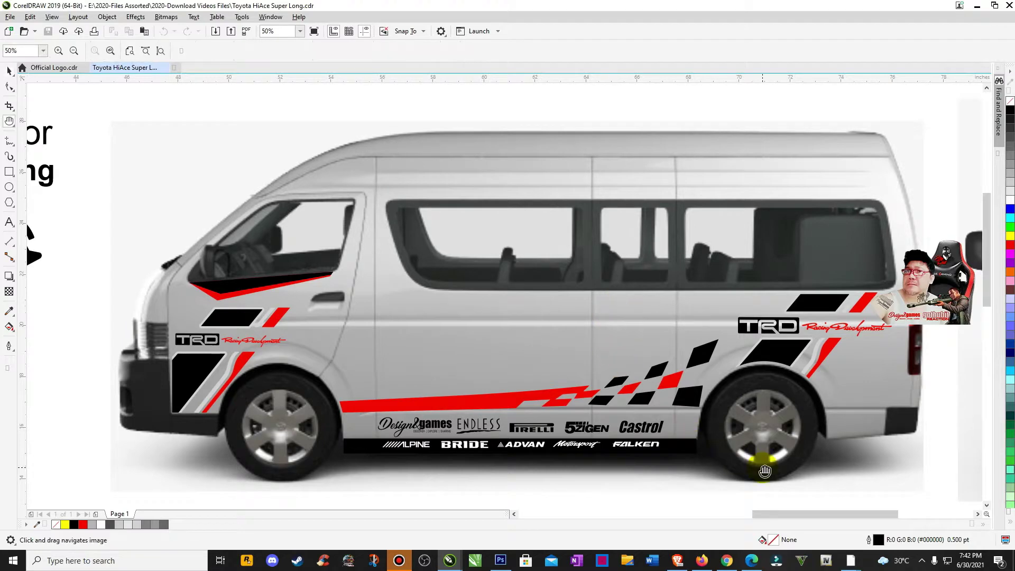
mouse_move(762, 467)
left_mouse_down()
mouse_move(755, 470)
mouse_move(729, 421)
mouse_move(679, 389)
left_mouse_up()
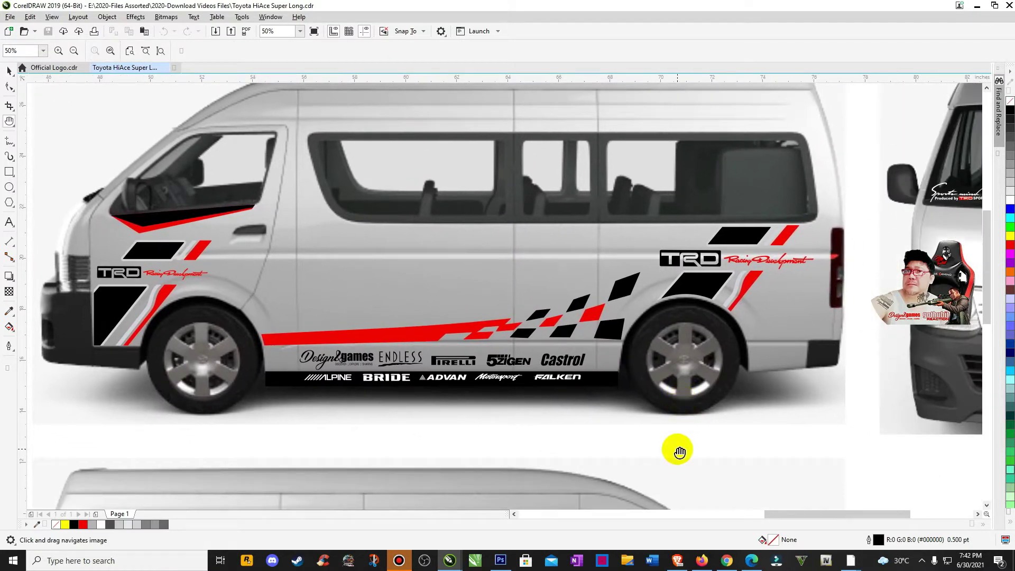
mouse_move(675, 453)
left_mouse_down()
mouse_move(645, 424)
mouse_move(609, 351)
mouse_move(632, 295)
mouse_move(692, 325)
left_mouse_up()
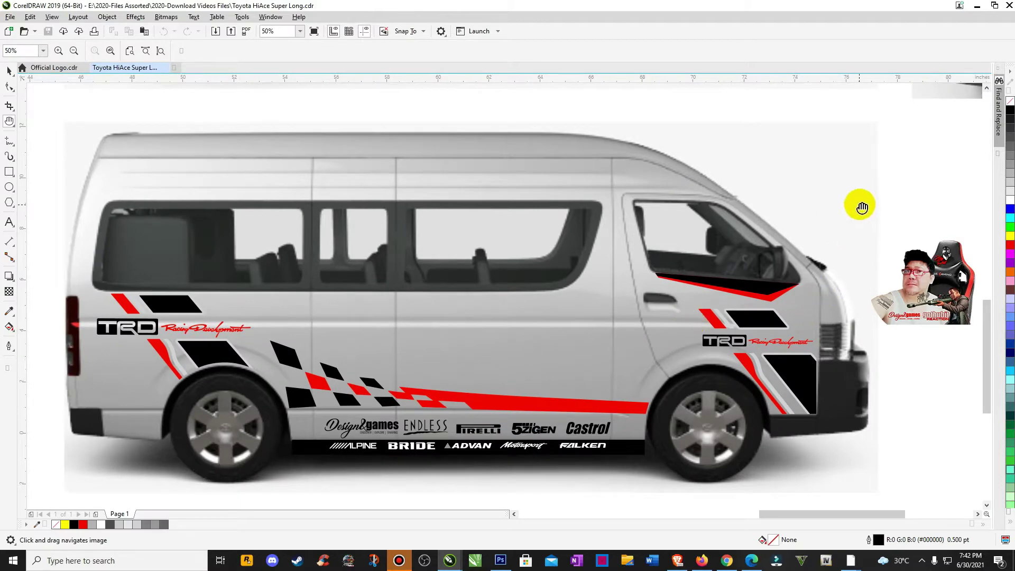
left_click_drag(859, 200, 566, 299)
left_click_drag(771, 222, 632, 407)
left_click_drag(704, 331, 657, 437)
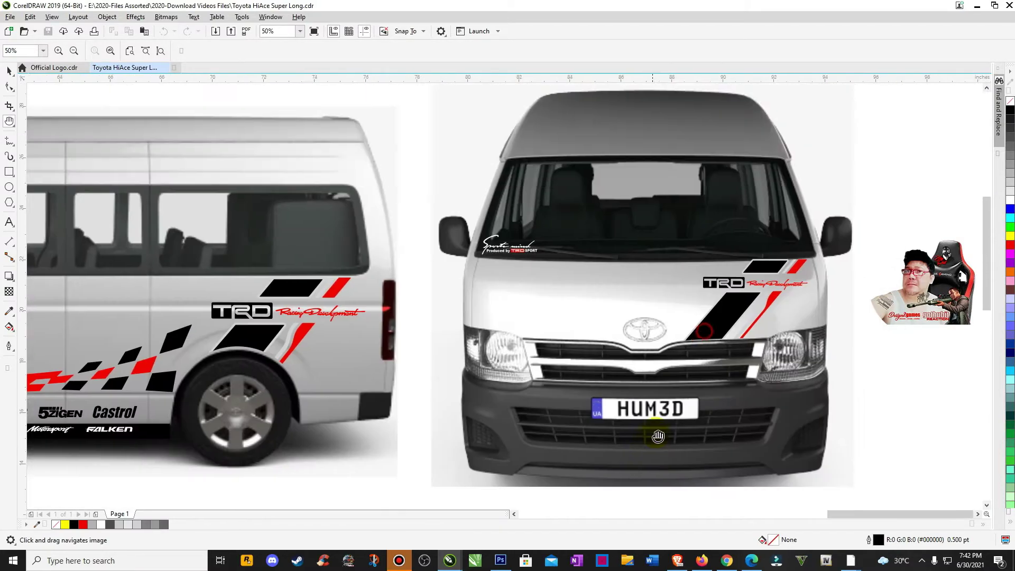
mouse_move(704, 388)
left_mouse_down()
mouse_move(694, 407)
mouse_move(683, 396)
left_mouse_up()
key("F4")
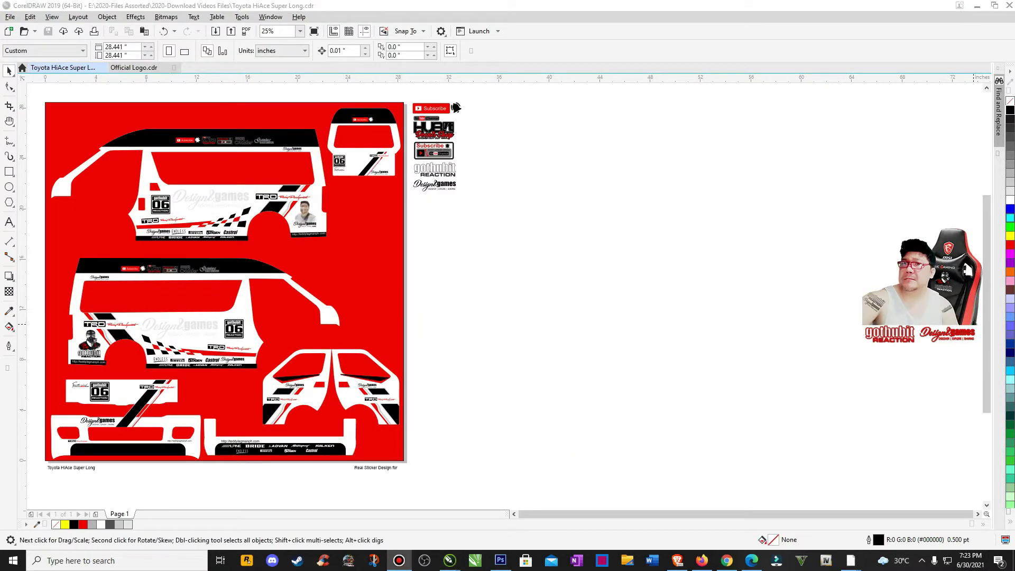
- Using wireframe view, move the five-logo stack, scaled to 245.1%, down beside the red decal sheet
left_click(518, 214)
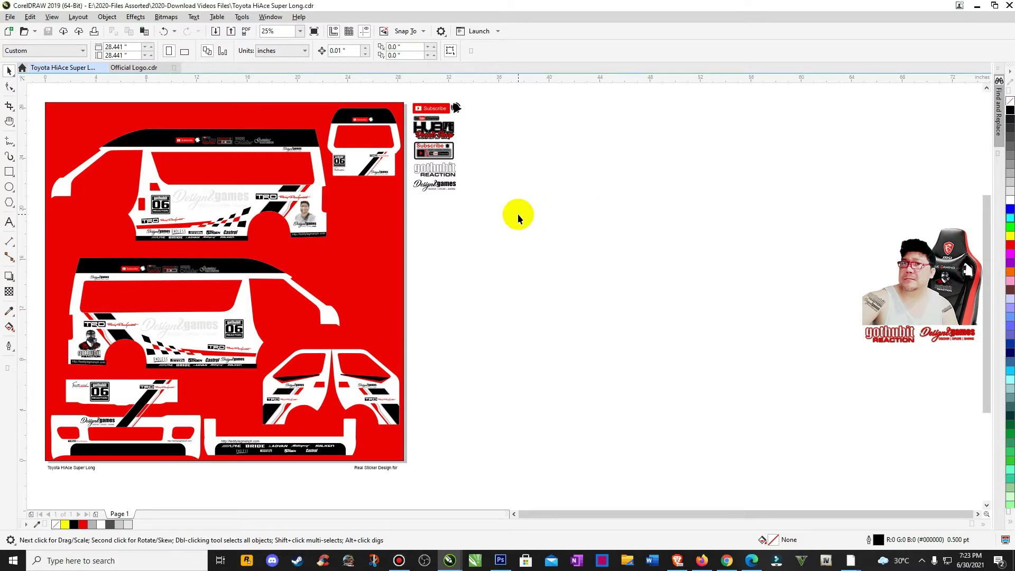
left_click(60, 18)
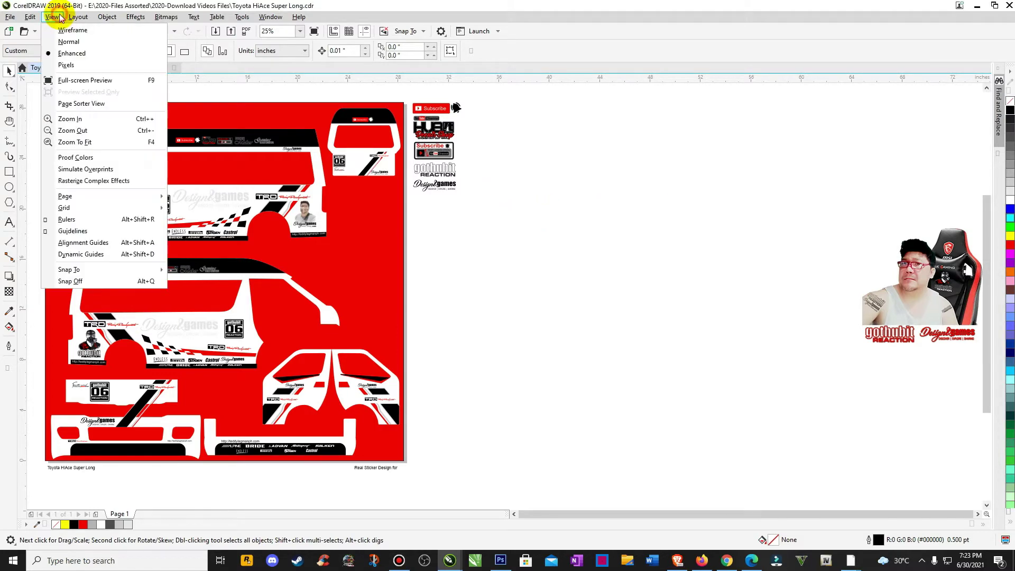
left_click(68, 29)
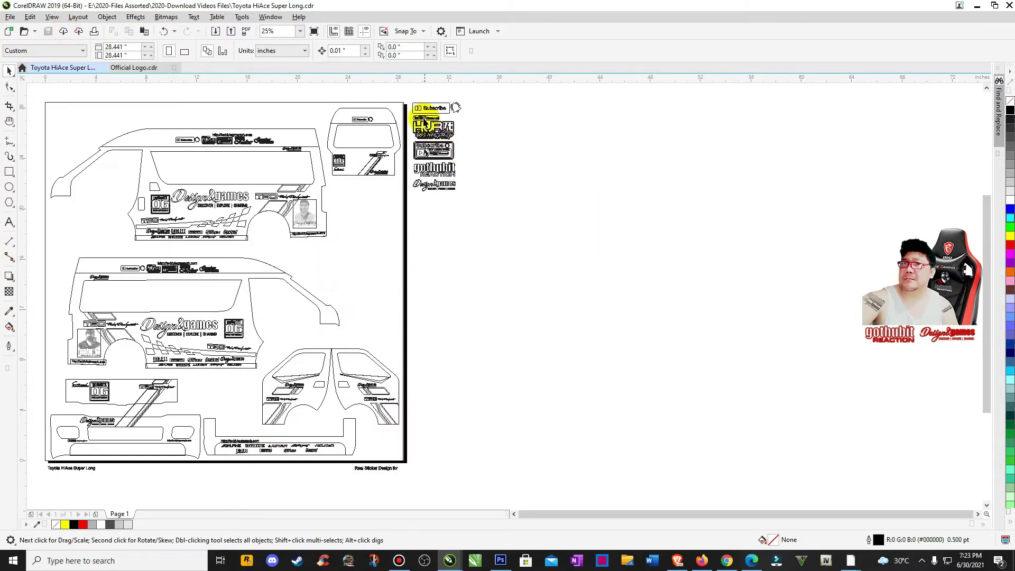
left_click_drag(407, 98, 534, 346)
left_click_drag(481, 208, 482, 294)
left_click(584, 323)
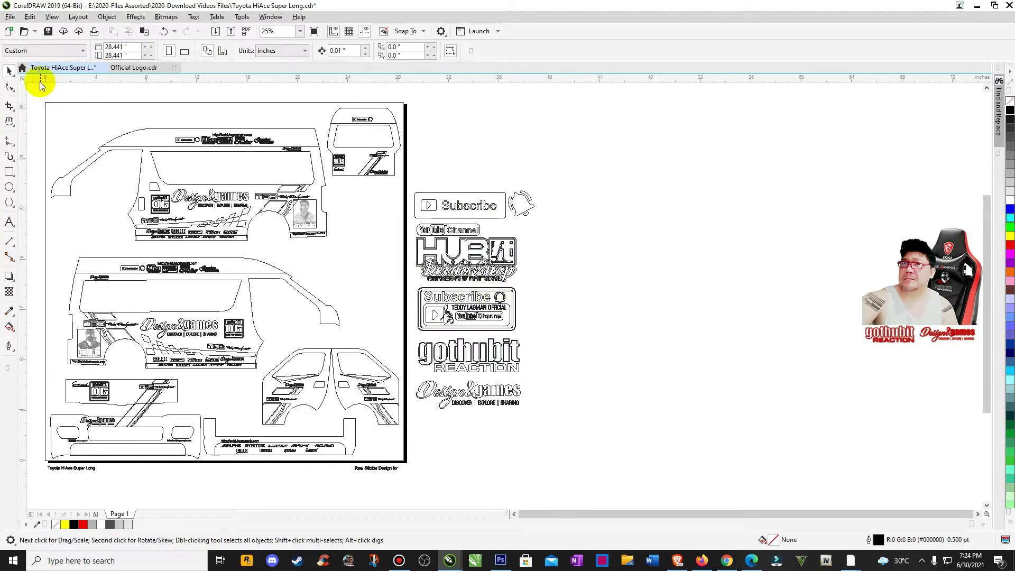
left_click(52, 17)
left_click(69, 53)
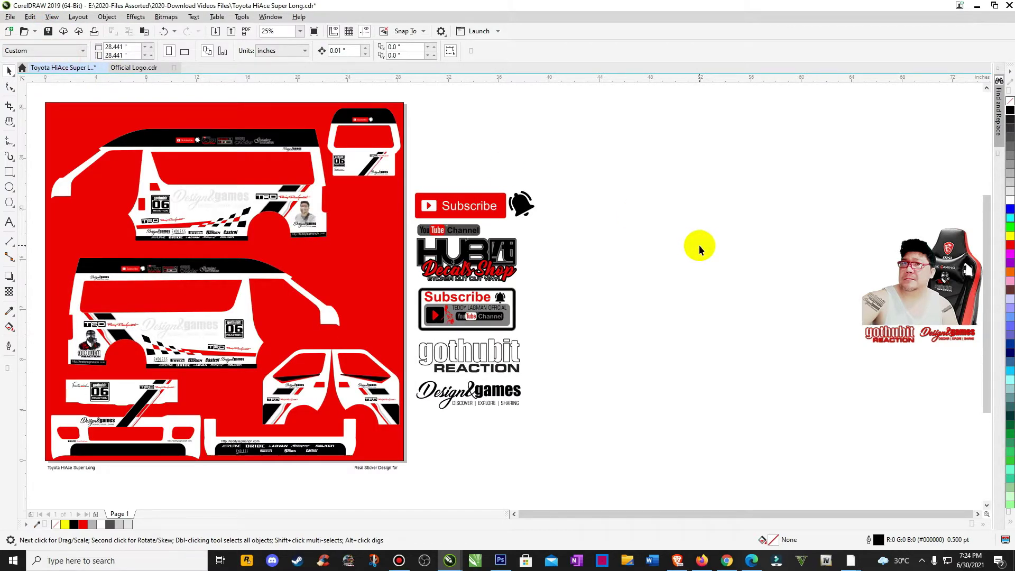
- Move and enlarge the 'Real Sticker Design for' caption beside the top of the page
left_click(392, 469)
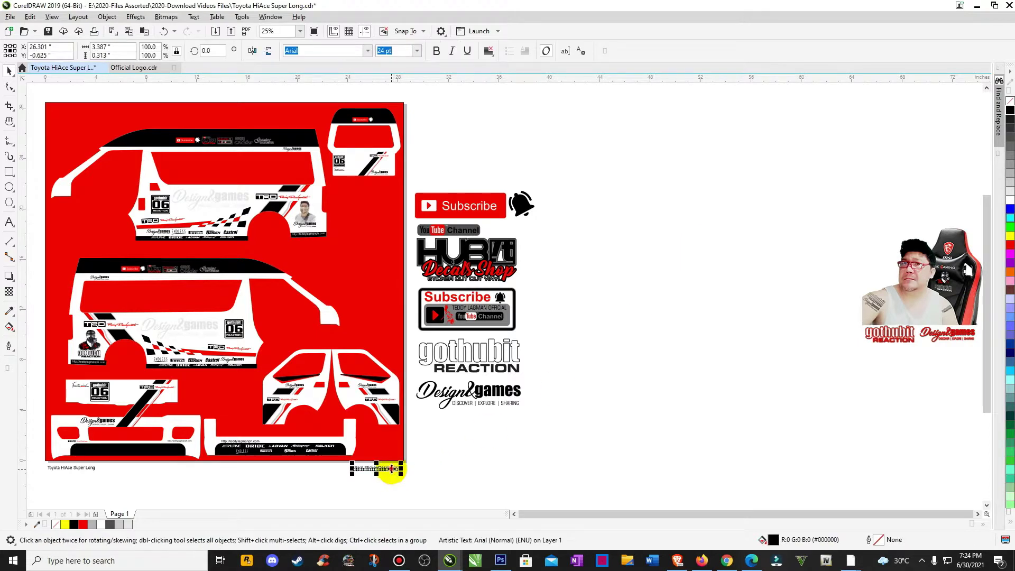
left_click_drag(391, 469, 592, 176)
left_click(632, 219)
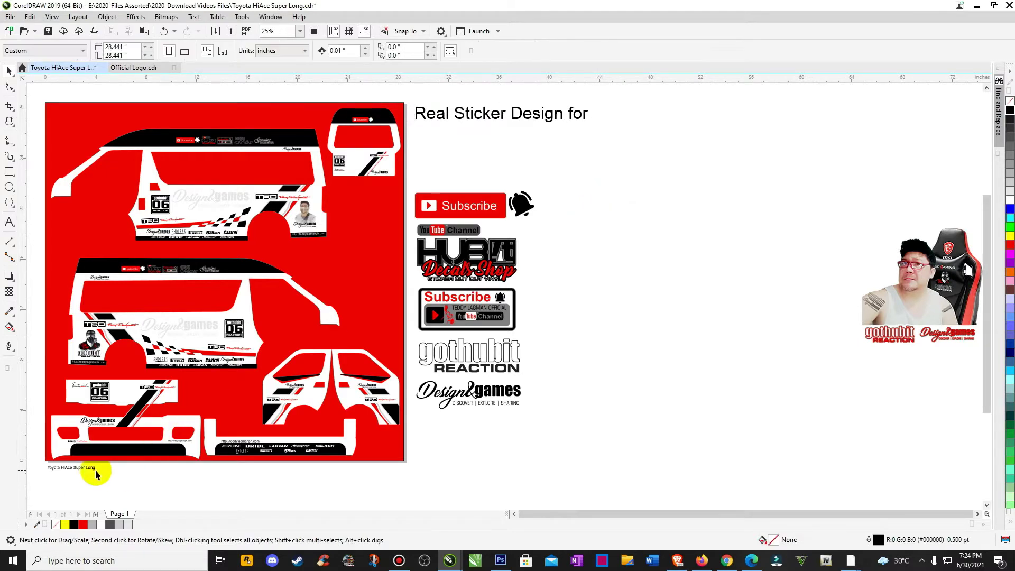
- Make 'Toyota HiAce Super Long' bold, resize it, and place it directly under the title
left_click_drag(88, 468, 804, 174)
left_click(436, 51)
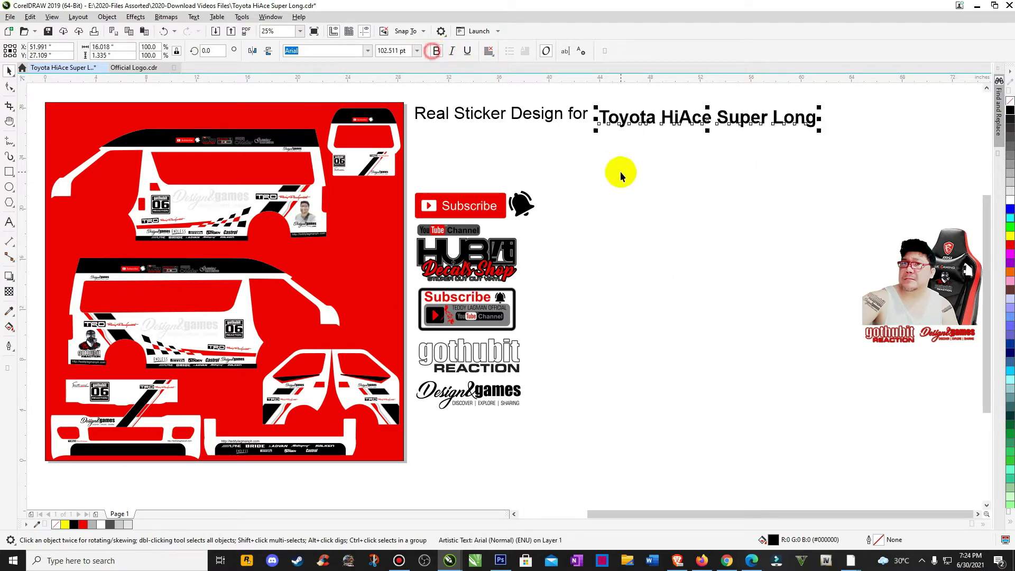
left_click_drag(709, 121, 523, 138)
left_click_drag(636, 123, 584, 170)
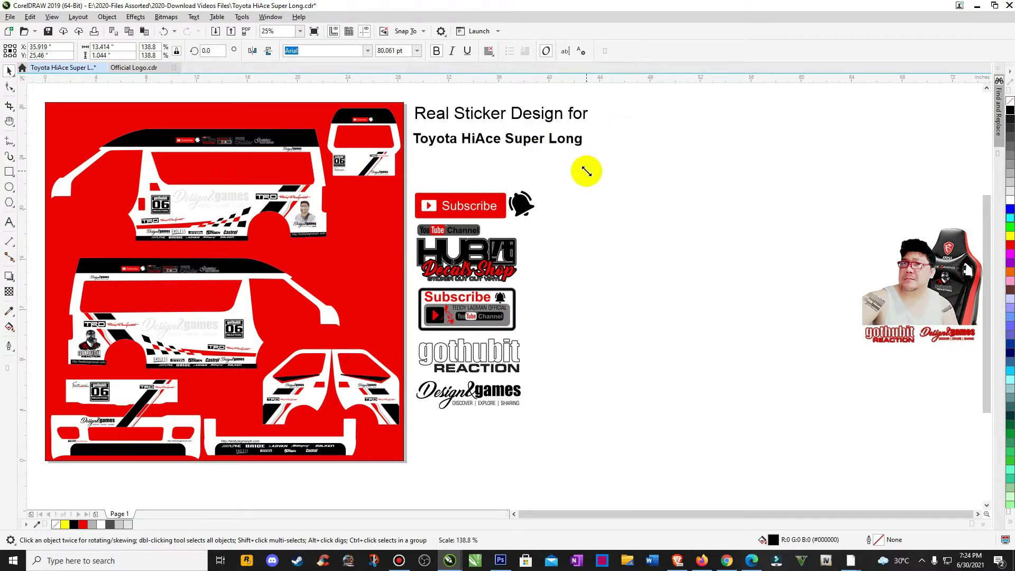
left_click_drag(496, 139, 499, 133)
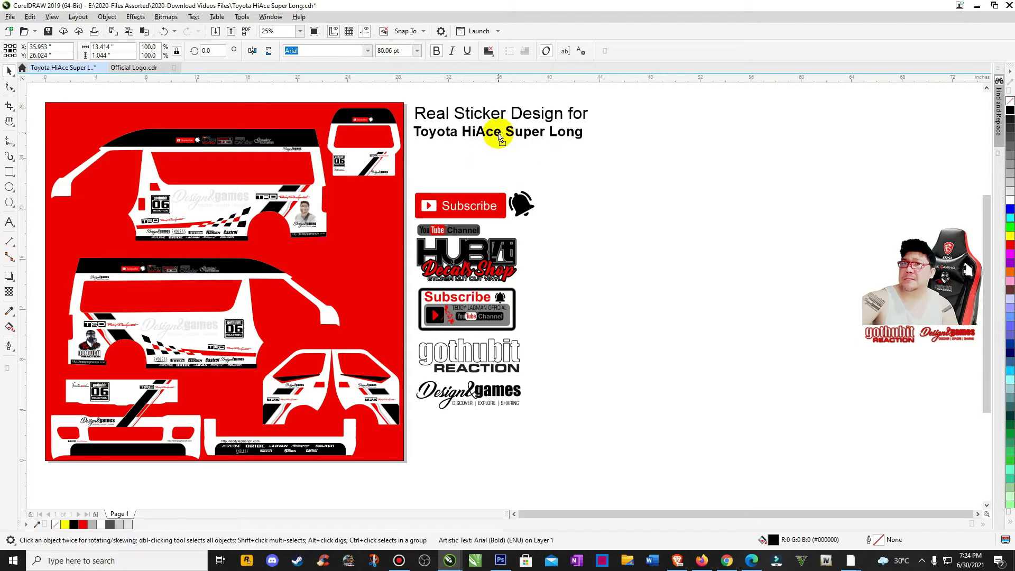
left_click(604, 211)
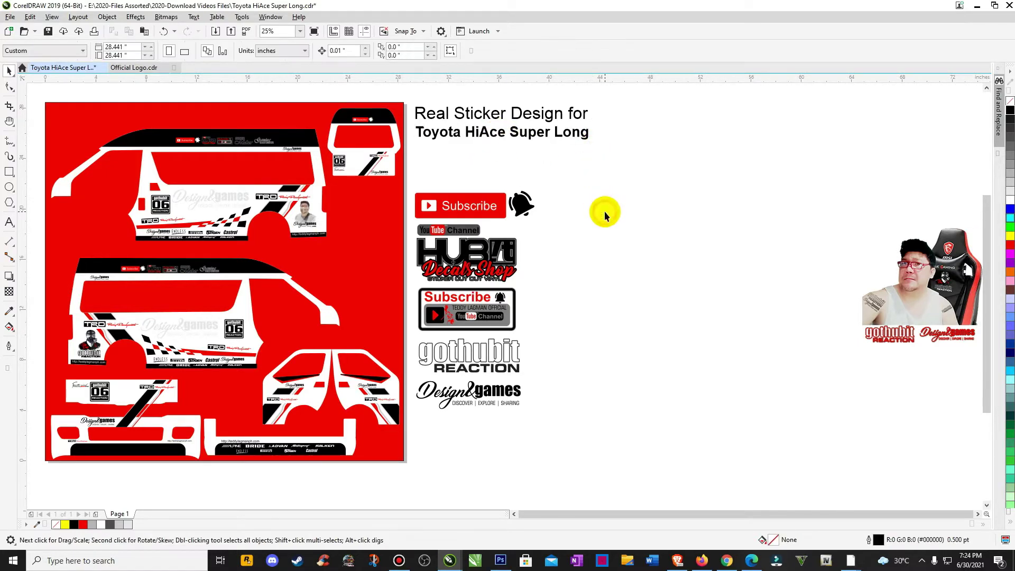
- Scale the subscribe-badge and channel-logo group up to 309.9% beneath the heading
left_click(482, 213)
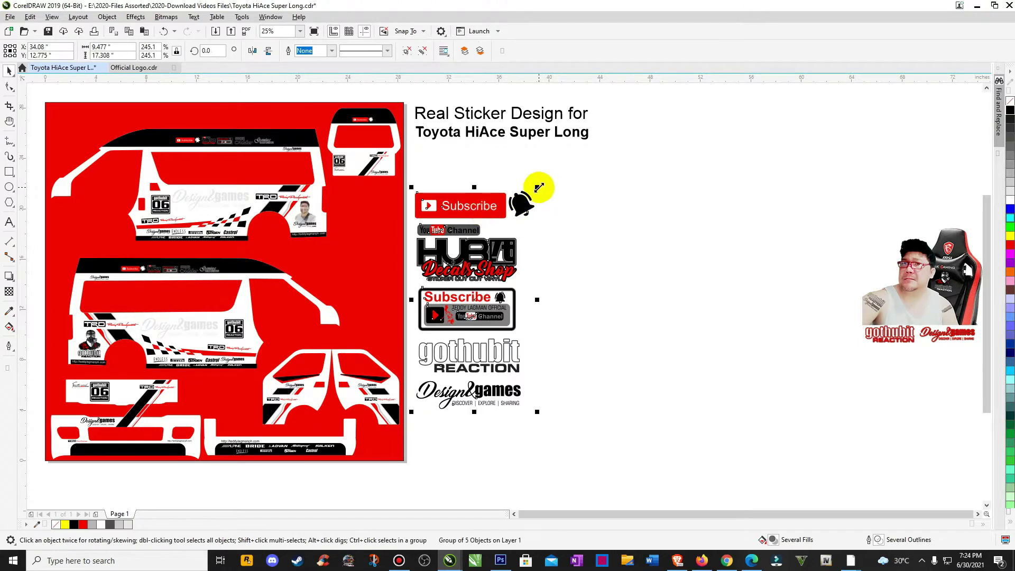
left_click_drag(538, 187, 574, 150)
left_click_drag(559, 415, 588, 462)
left_click(697, 424)
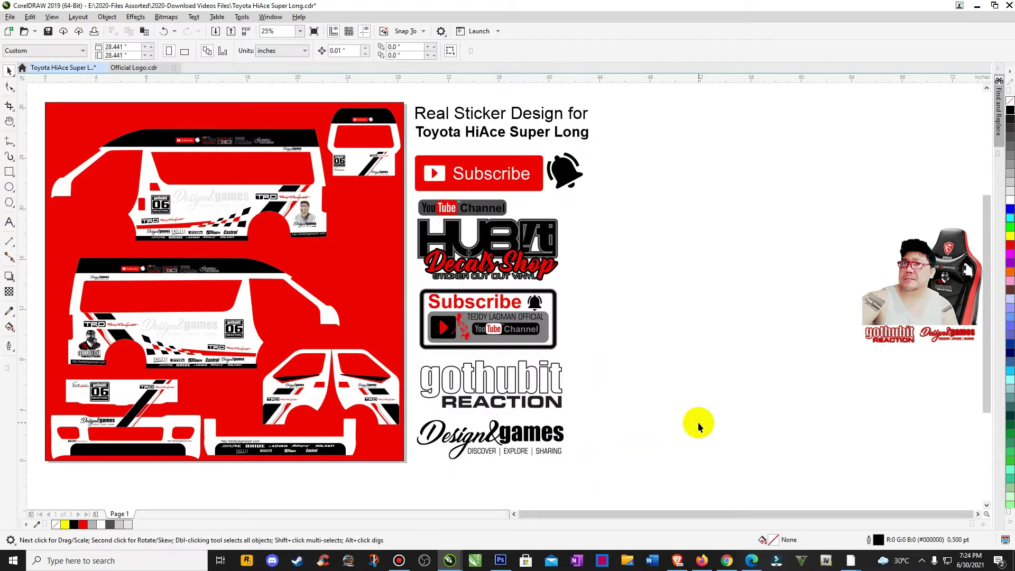
- Paste the van image copied from the web browser onto the canvas
key("alt+Tab")
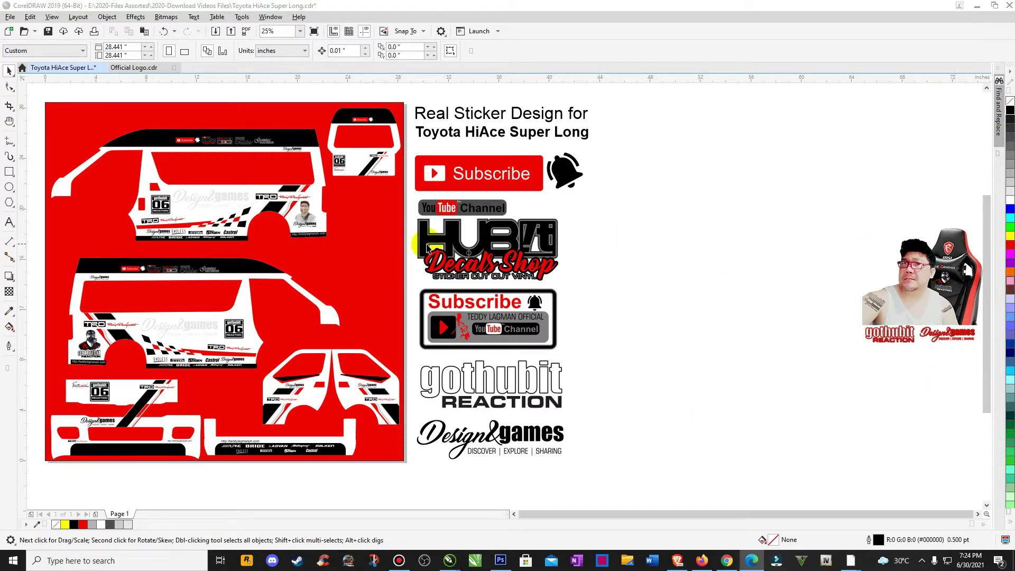
right_click(750, 218)
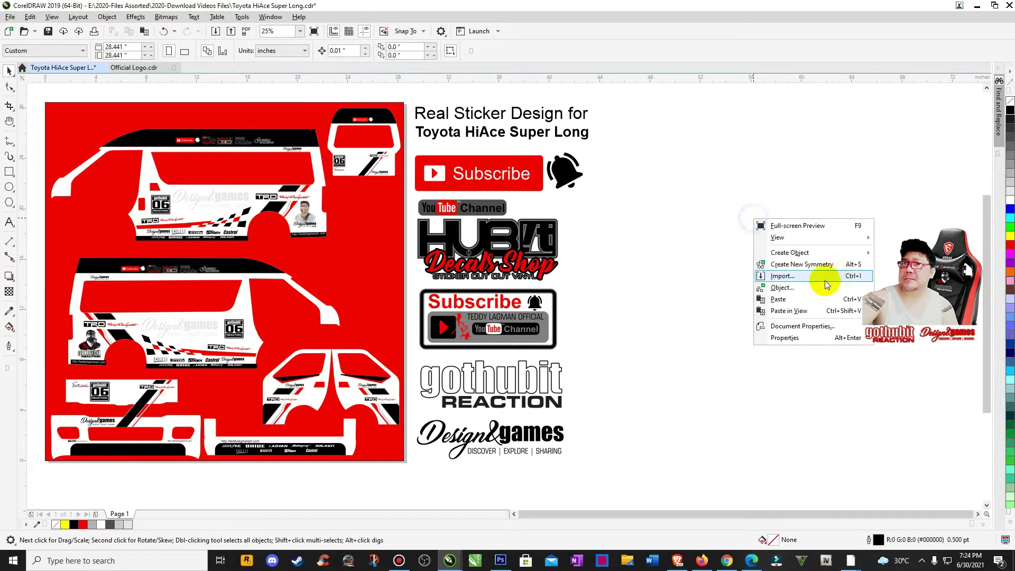
left_click(776, 299)
- Place the van image right of the logos and draw a rectangle over its top, scaling both up
left_click_drag(216, 279, 673, 263)
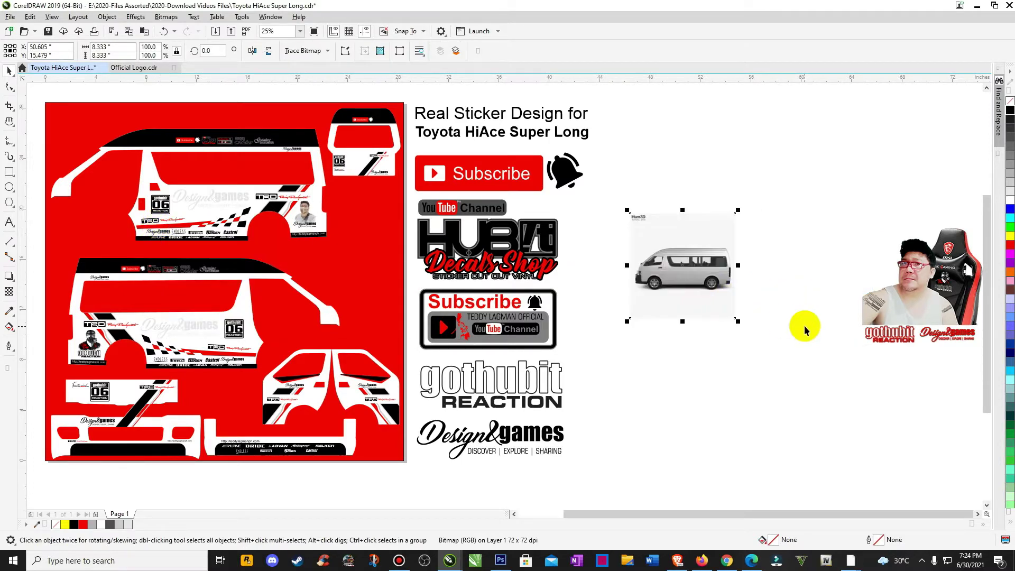
left_click(803, 324)
left_click(52, 17)
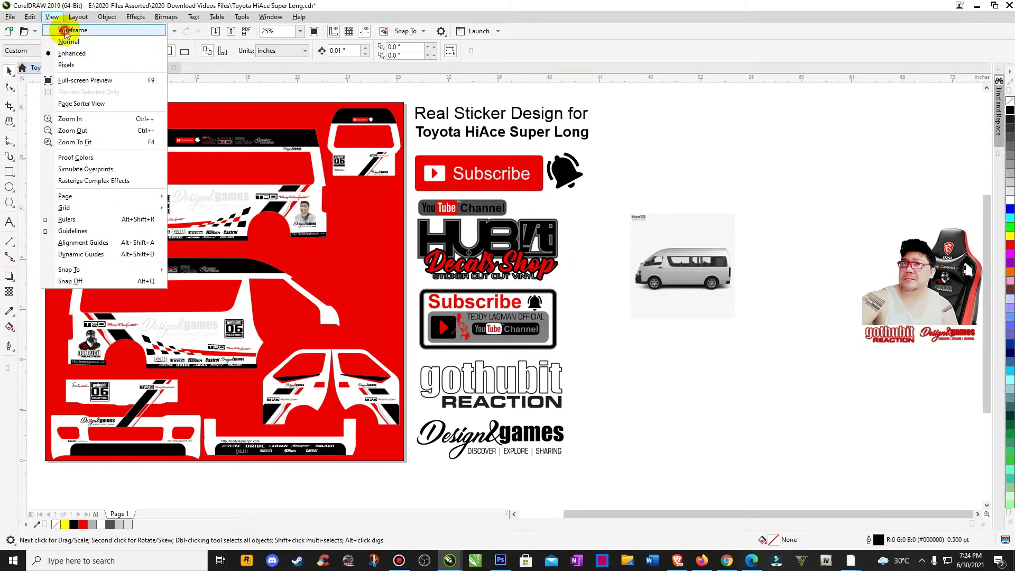
left_click(67, 30)
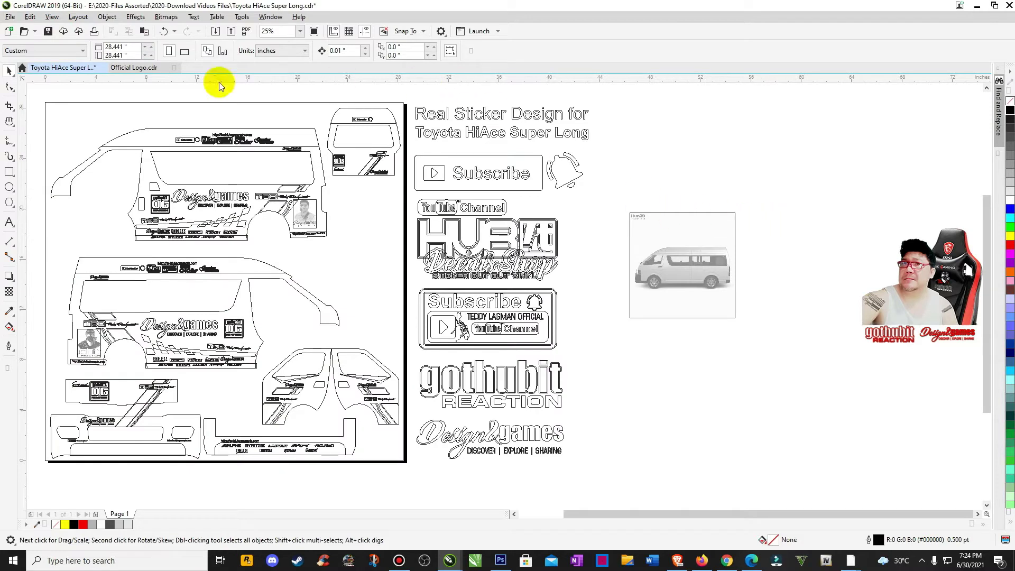
left_click(9, 172)
left_click_drag(613, 199, 765, 246)
left_click(9, 71)
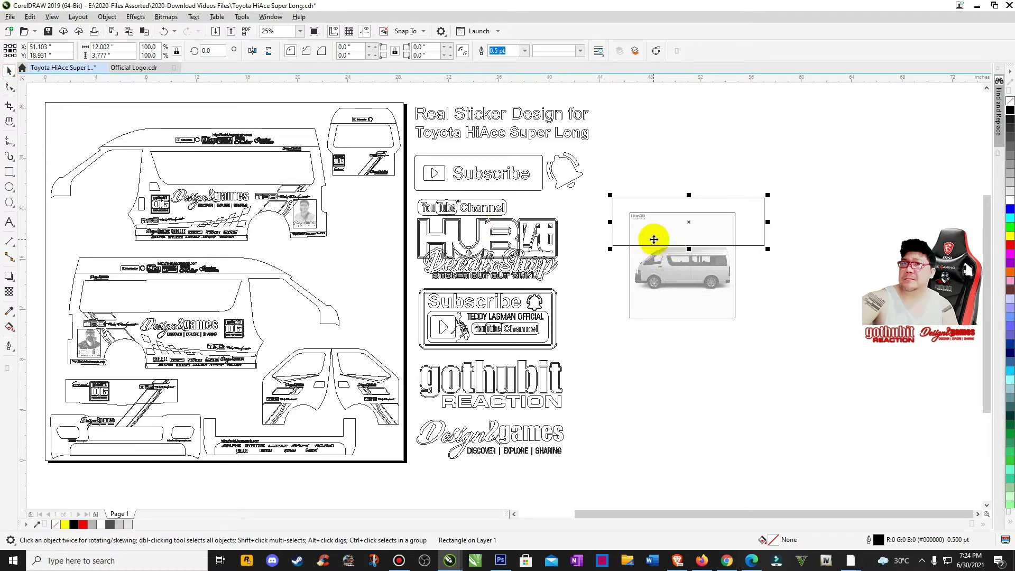
mouse_move(600, 181)
left_mouse_down()
mouse_move(794, 334)
mouse_move(764, 330)
mouse_move(906, 430)
left_mouse_up()
left_click_drag(607, 193, 565, 139)
left_click(862, 300)
- Trim the van image's blank top off using the rectangle
left_click_drag(874, 253, 863, 283)
left_click(835, 384, "shift")
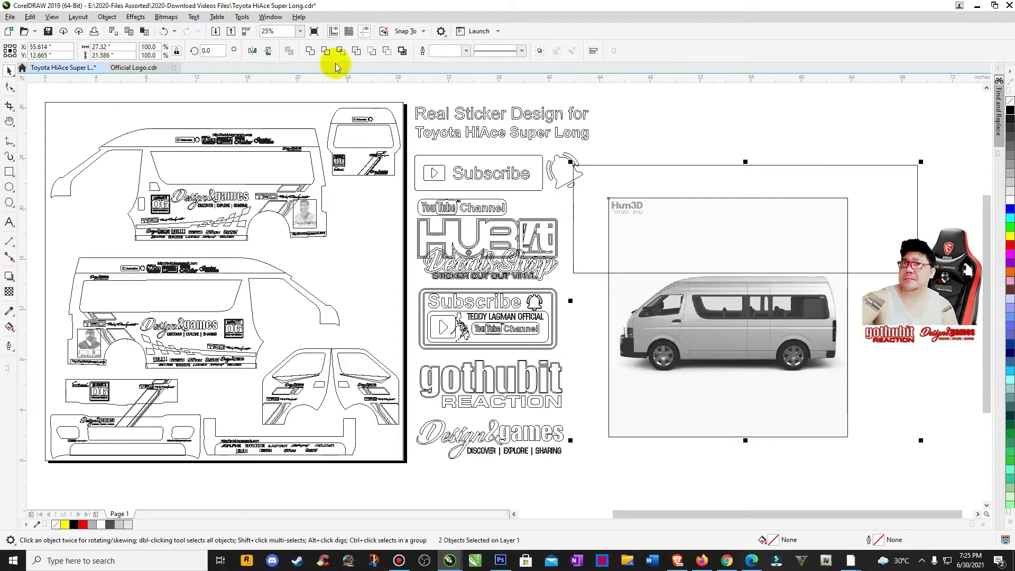
left_click(324, 50)
left_click_drag(781, 296, 781, 173)
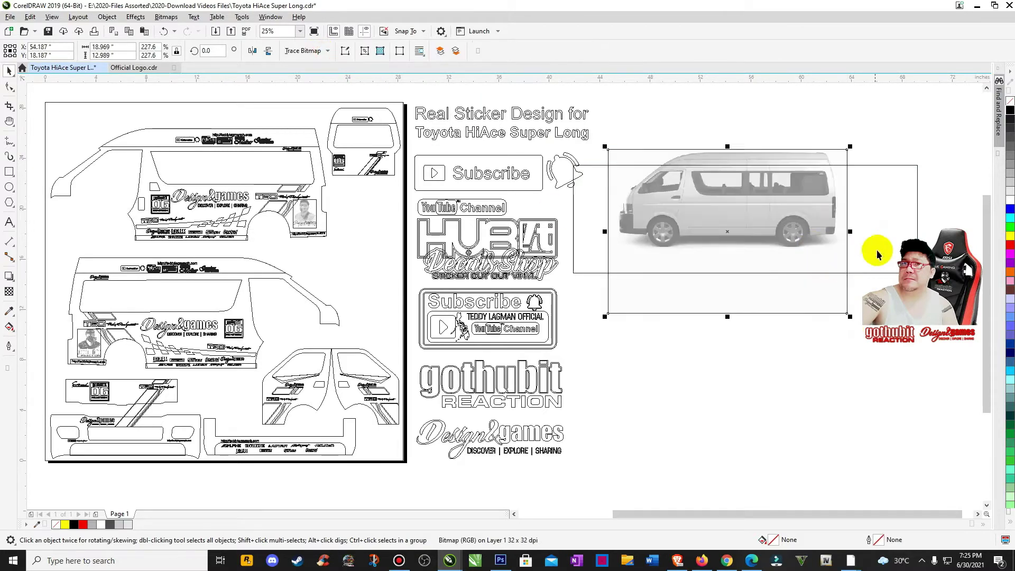
left_click_drag(874, 211, 881, 296)
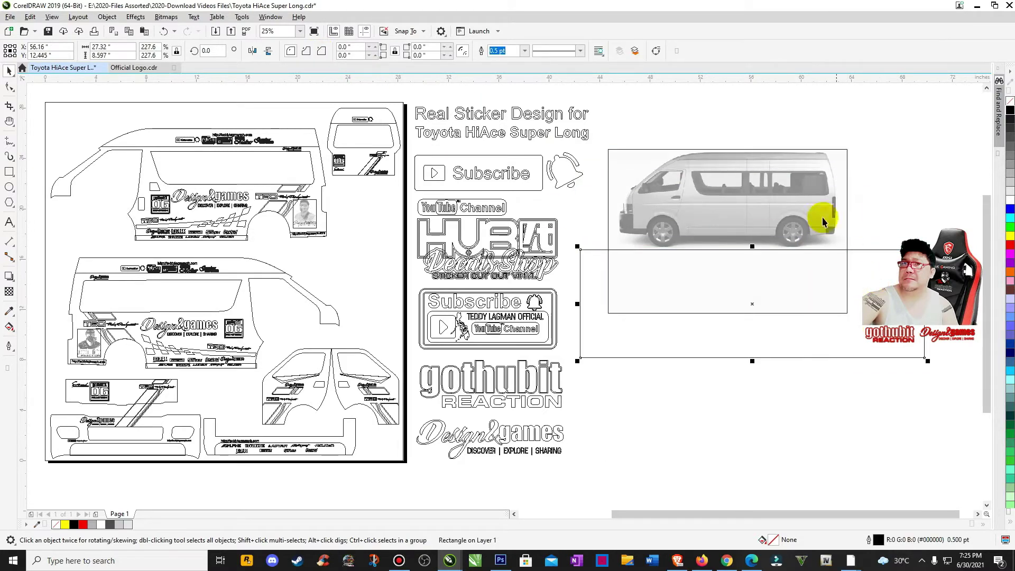
left_click(823, 222)
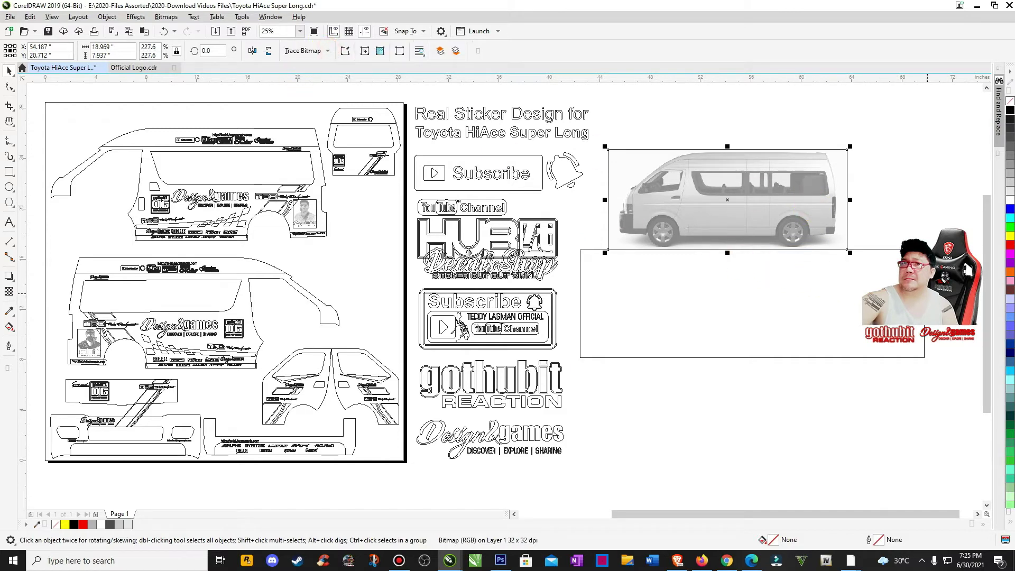
- Trim the van image's left and right margins with a thin strip, then delete the strip
left_click_drag(922, 293, 617, 299)
left_click_drag(601, 250, 603, 133)
left_click(680, 189, "shift")
left_click(328, 52)
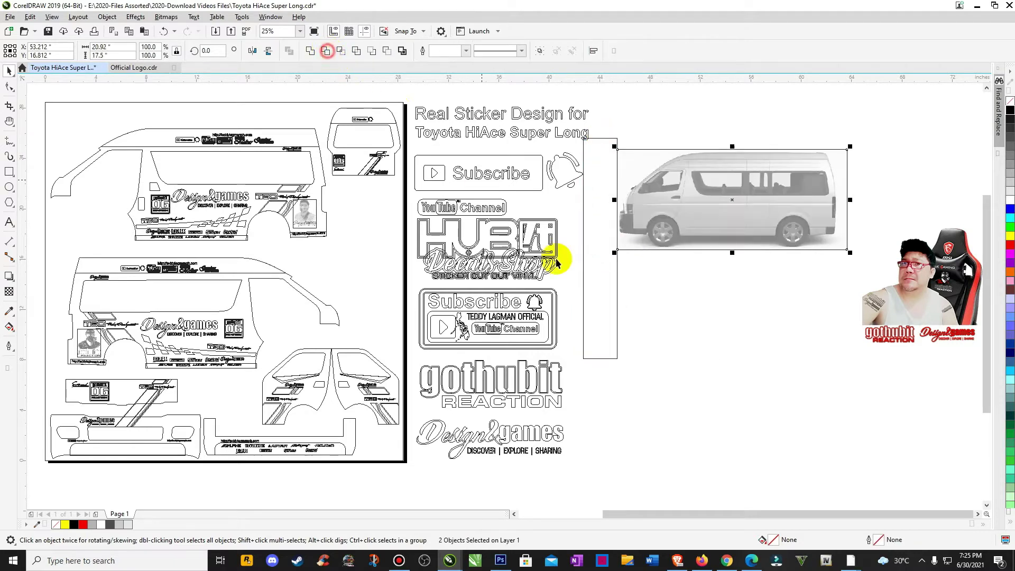
left_click_drag(597, 312, 849, 294)
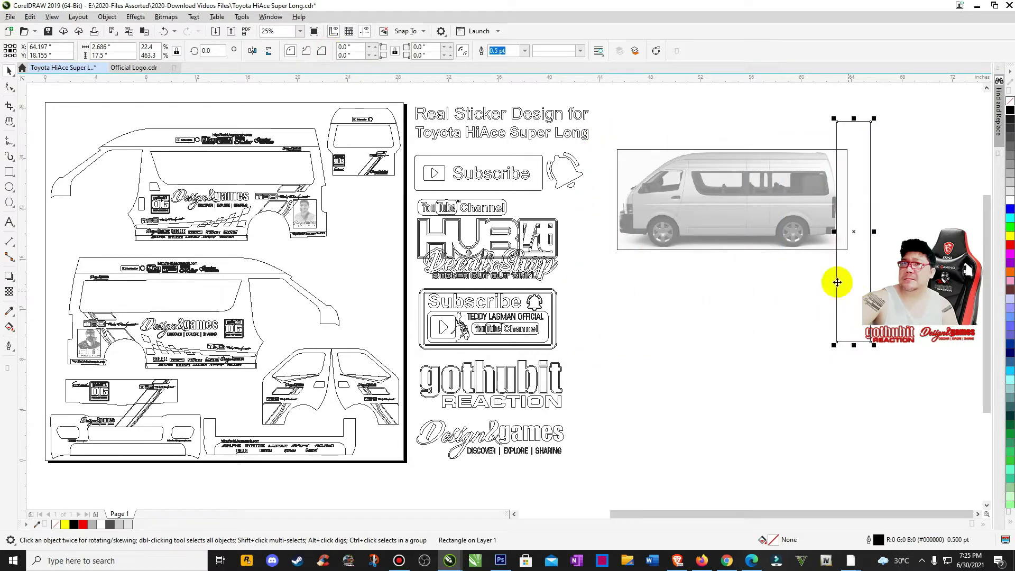
left_click(770, 228, "shift")
left_click(862, 274)
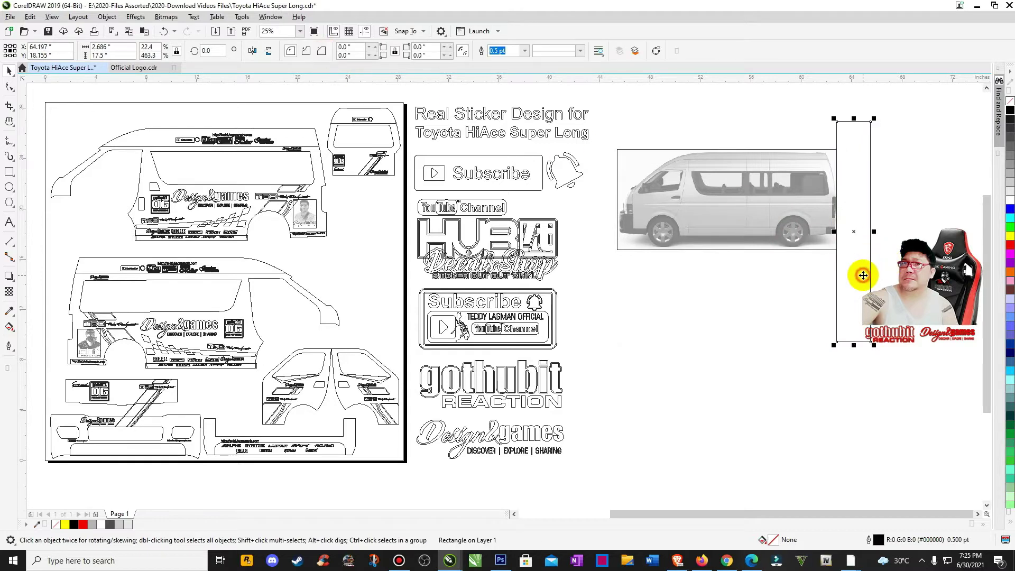
key("Delete")
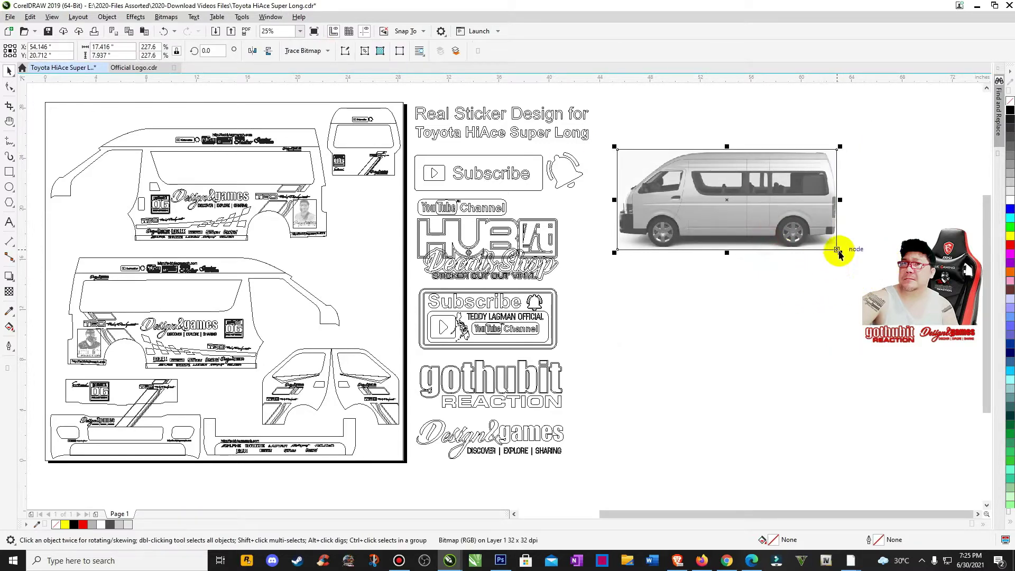
- Enlarge the trimmed van photo to 416.9% beside the sticker sheet and zoom to fit all
left_click_drag(837, 253, 974, 314)
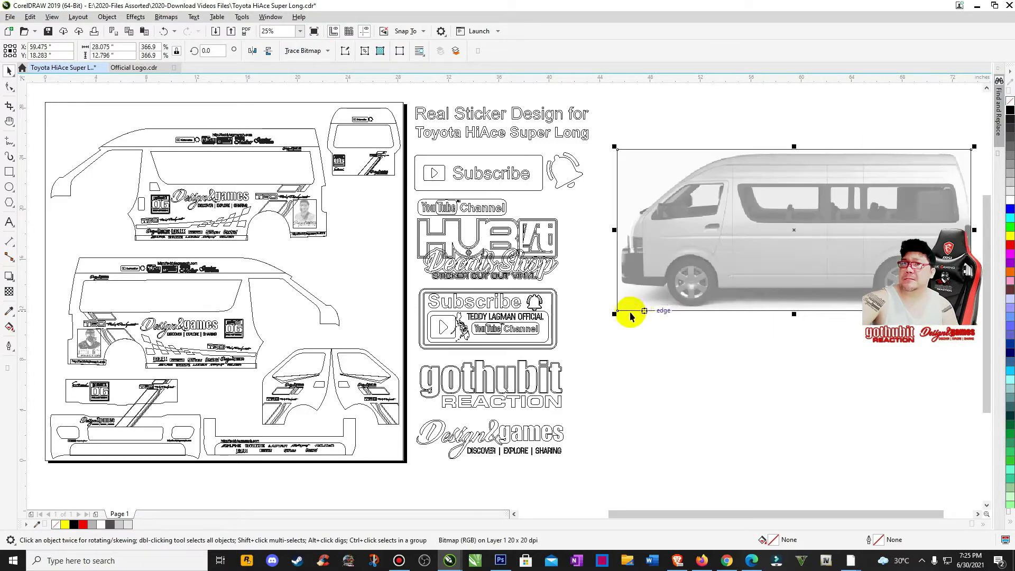
left_click_drag(615, 316, 597, 334)
left_click_drag(737, 263, 717, 329)
left_click_drag(955, 212, 982, 197)
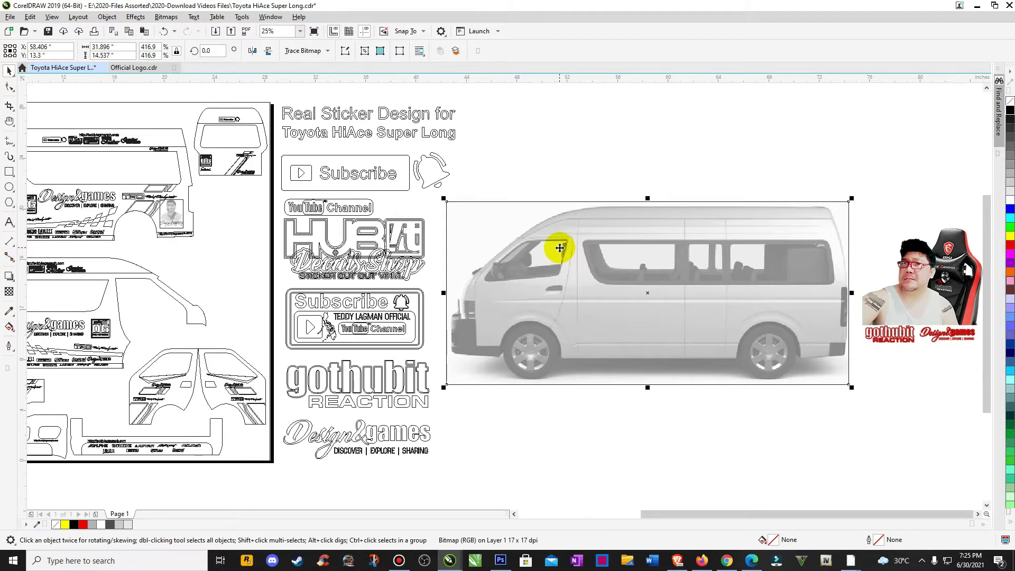
key("F4")
right_click(698, 363)
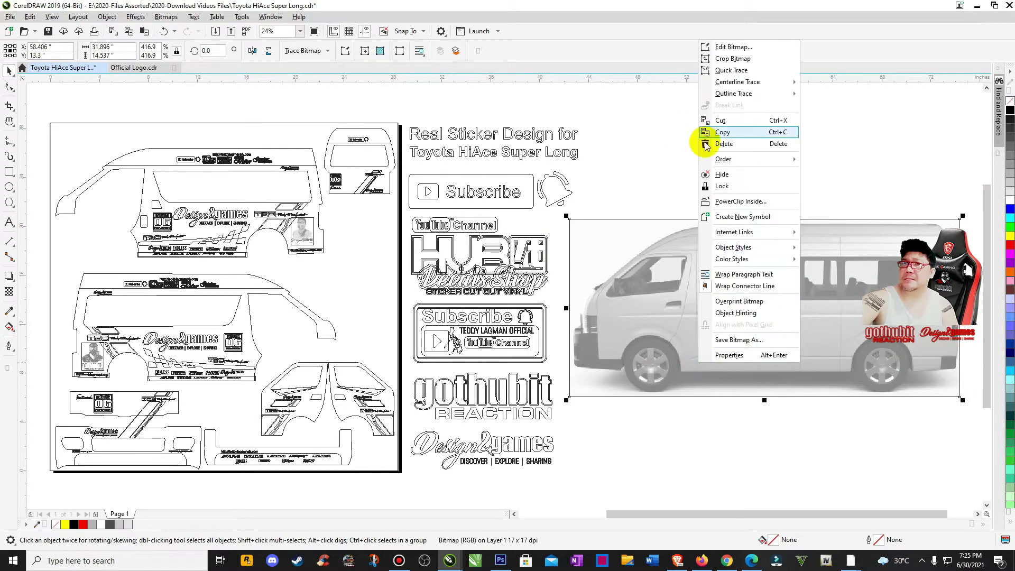
- Lock the van photo and ungroup the two window-stripe decals
left_click(730, 187)
left_click(702, 444)
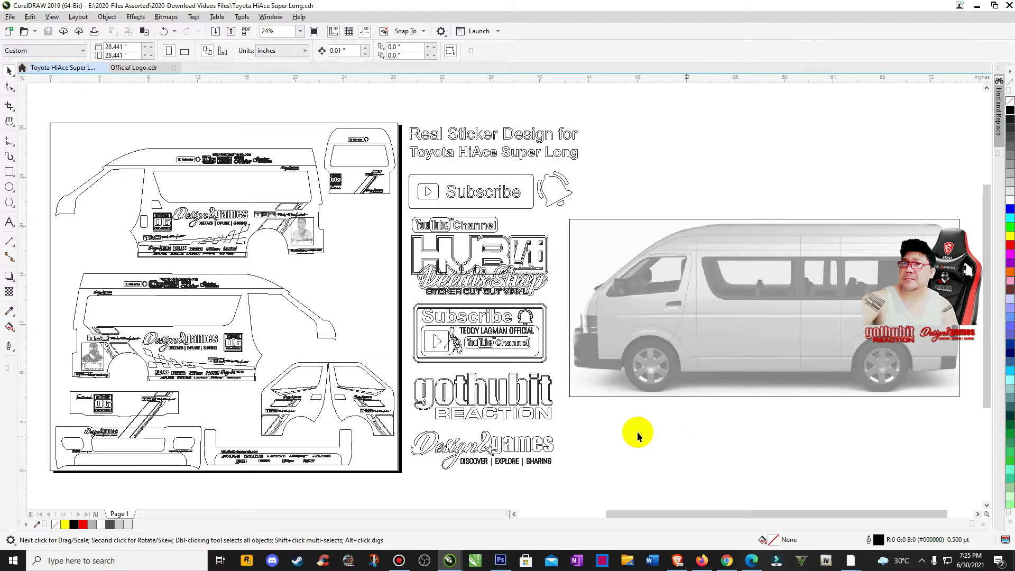
key("F2")
left_click_drag(241, 351, 471, 468)
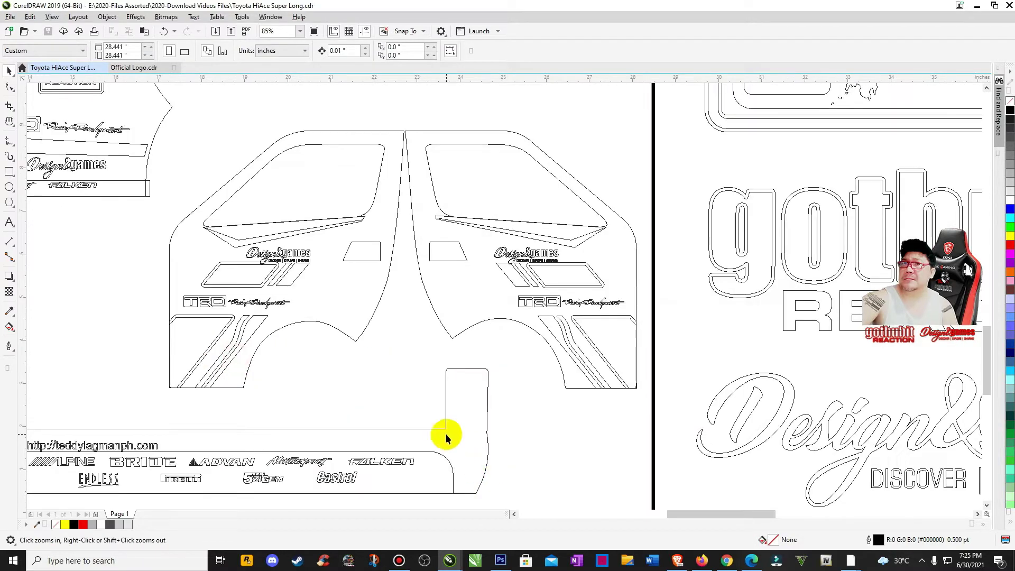
key("space")
left_click(248, 241)
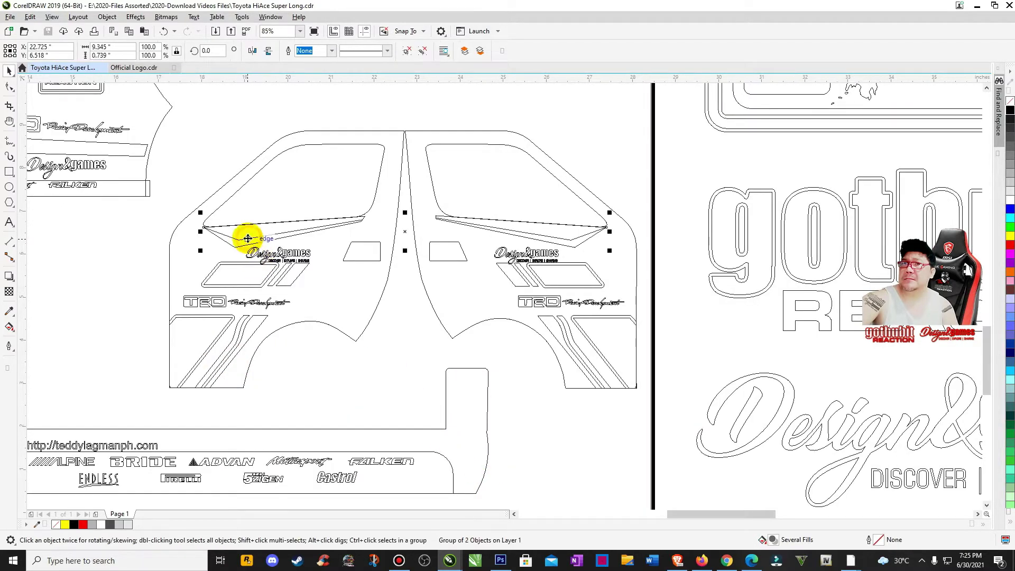
left_click(401, 51)
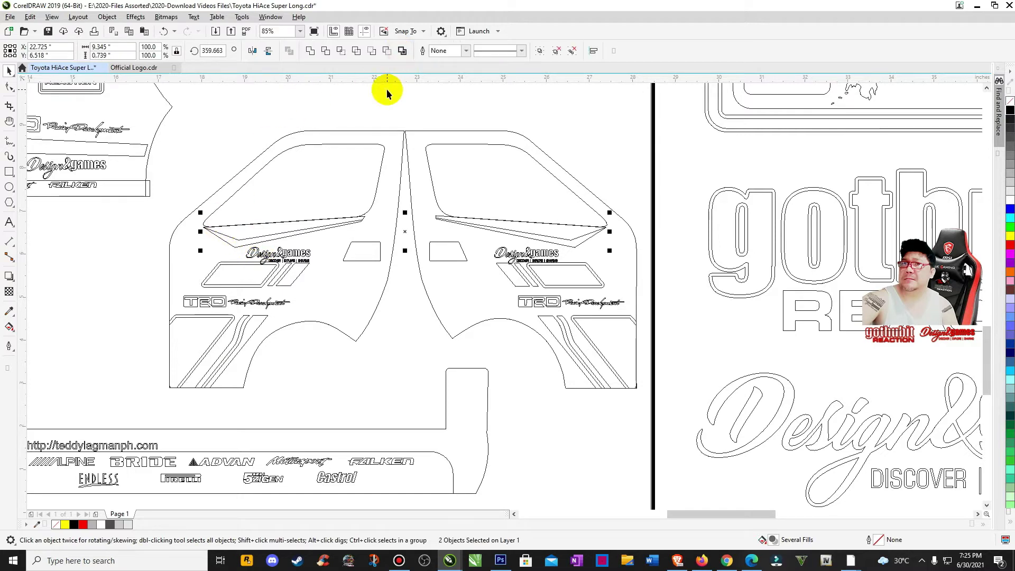
- Move the left window stripe onto the van's front door, scaling and skewing it along the window
left_click_drag(176, 196, 379, 254)
key("F4")
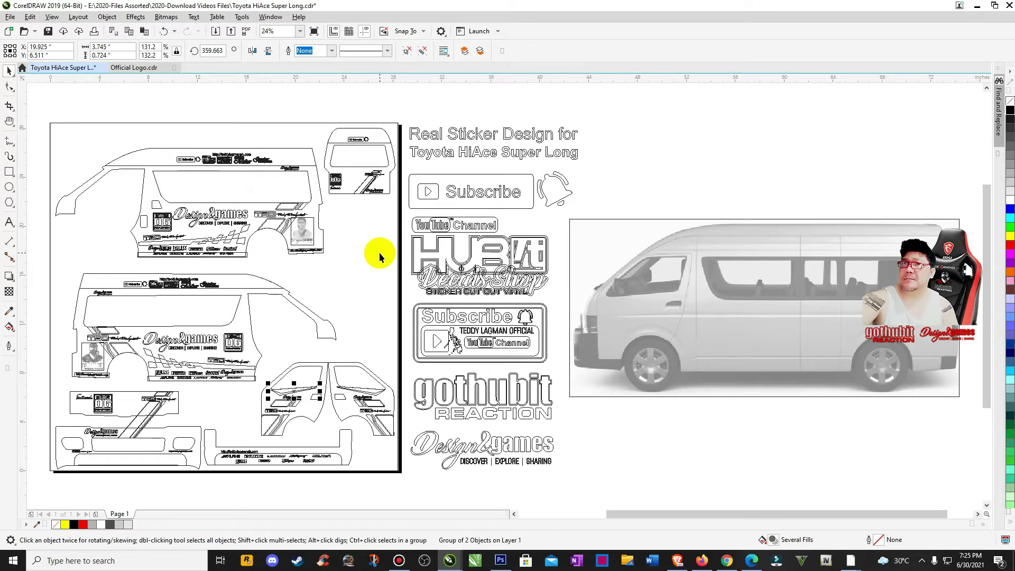
left_click_drag(283, 389, 729, 338)
key("z")
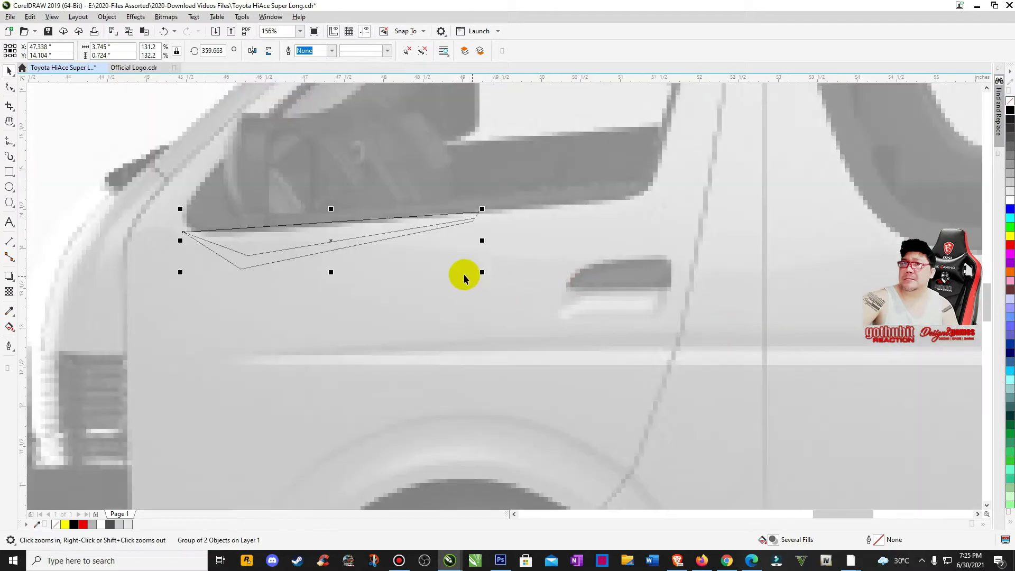
left_click_drag(482, 271, 607, 297)
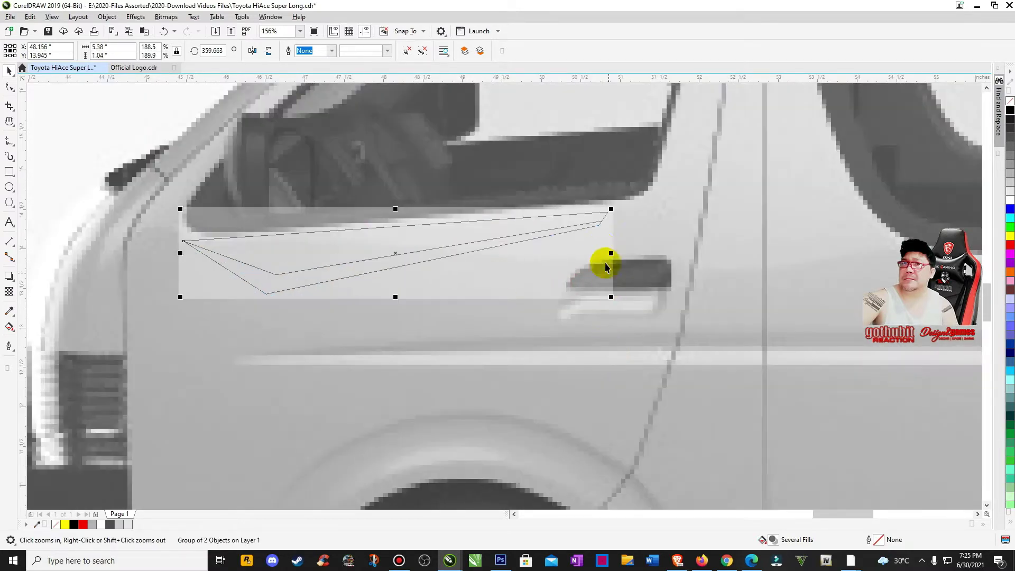
left_click_drag(589, 222, 617, 211)
left_click_drag(208, 285, 187, 289)
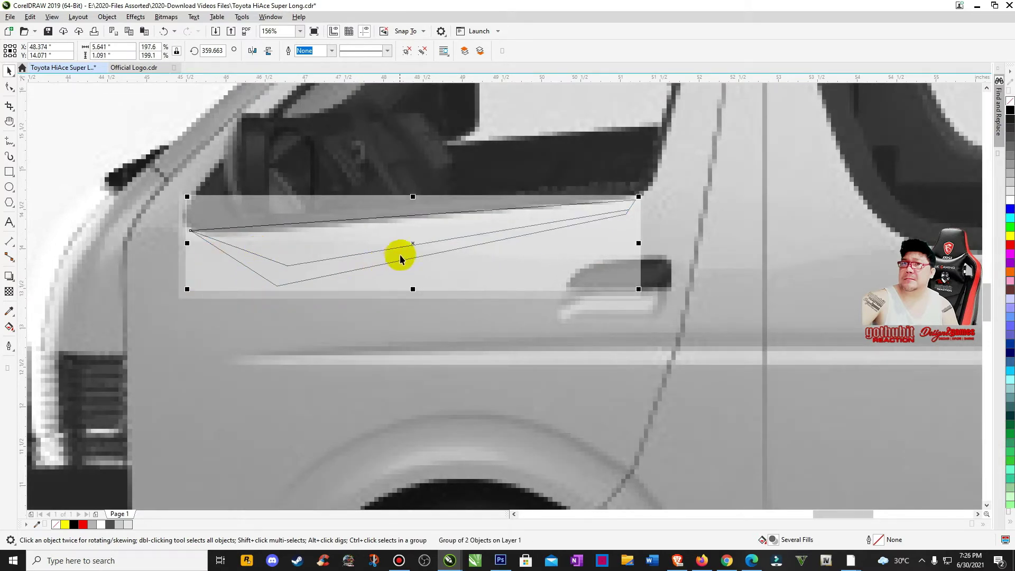
left_click(413, 243)
left_click_drag(188, 244, 189, 248)
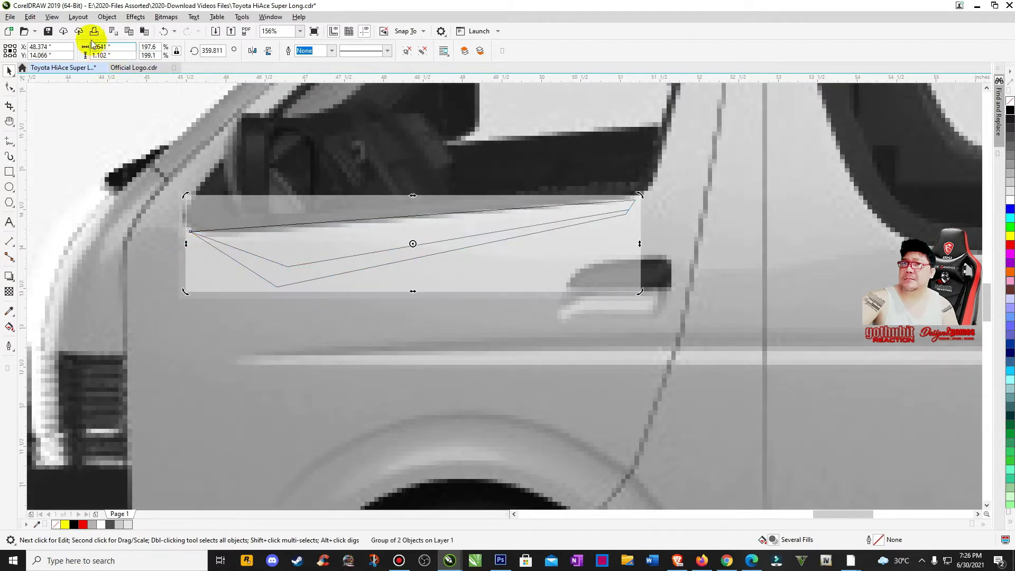
- Return to full-colour enhanced display and zoom to fit the whole design
left_click(51, 17)
left_click(68, 54)
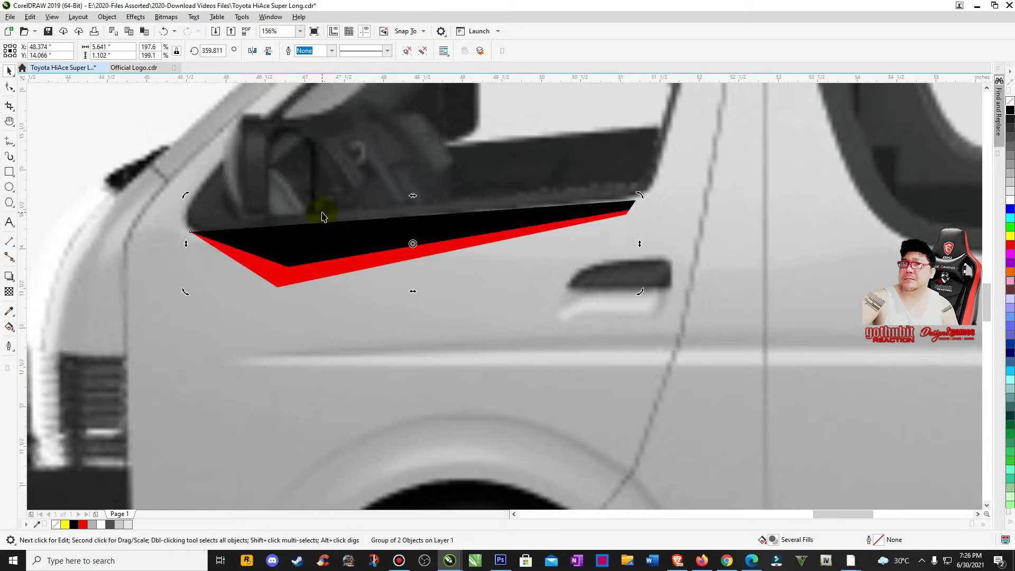
key("F4")
left_click(764, 439)
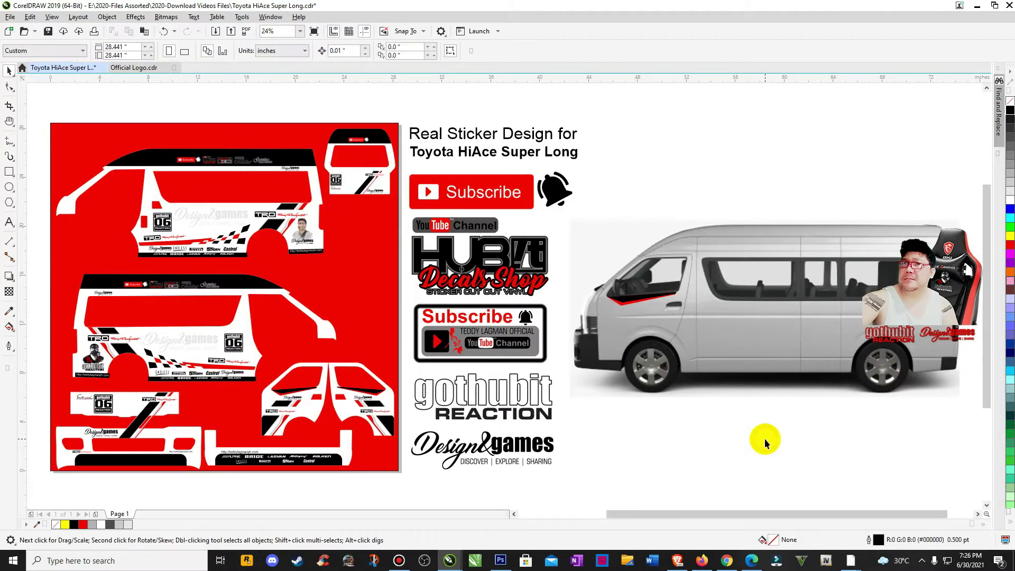
- Select the TRD and diagonal stripe decal group and switch to outline-only view
key("z")
left_click_drag(577, 262, 872, 417)
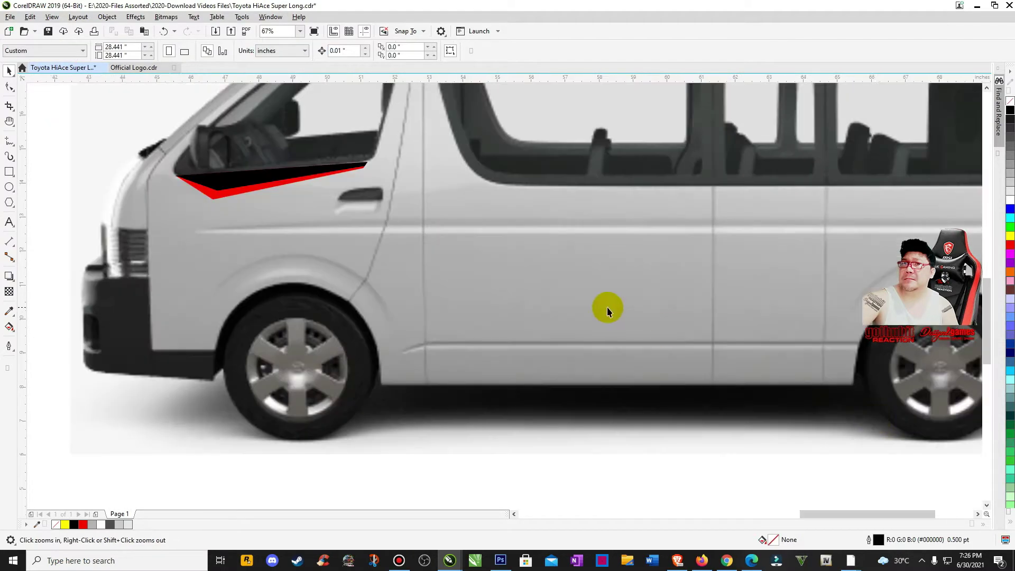
key("F4")
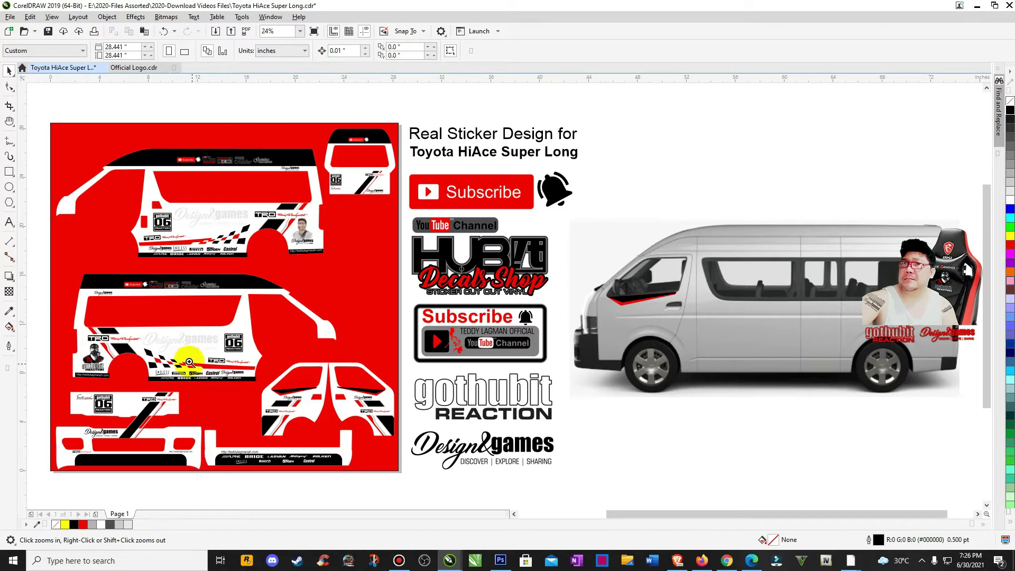
left_click_drag(189, 361, 582, 508)
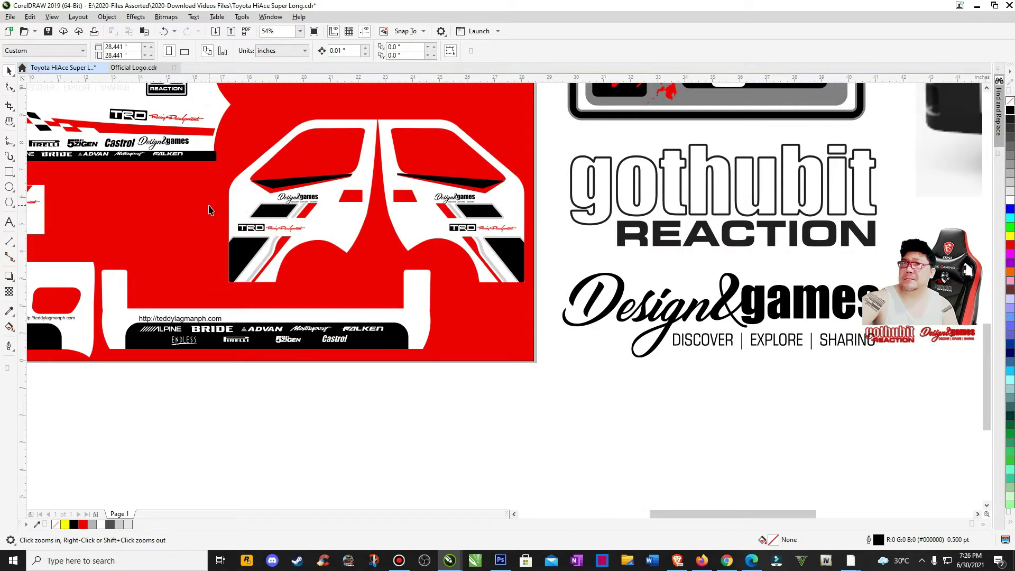
left_click(291, 227)
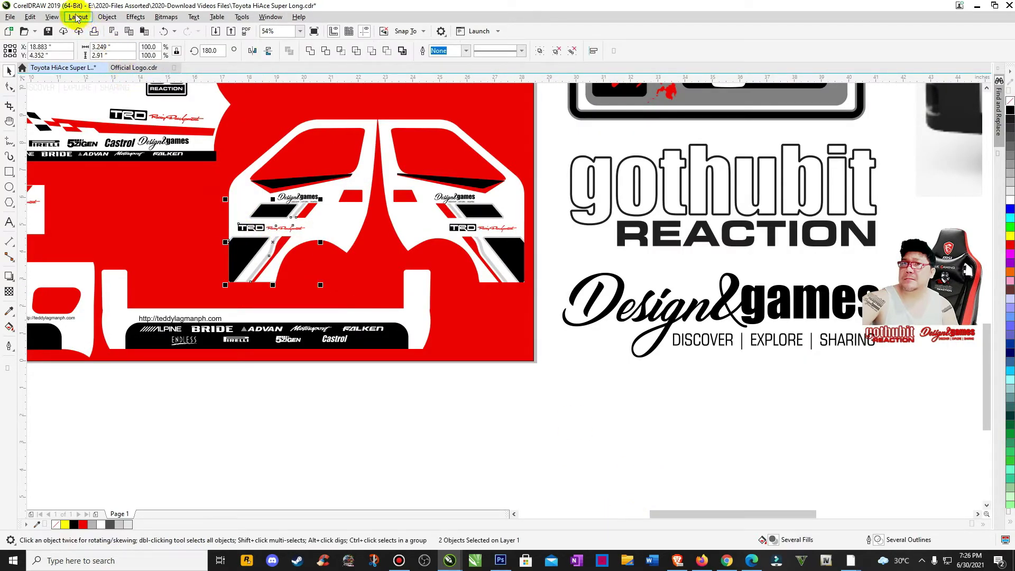
left_click(52, 16)
left_click(72, 31)
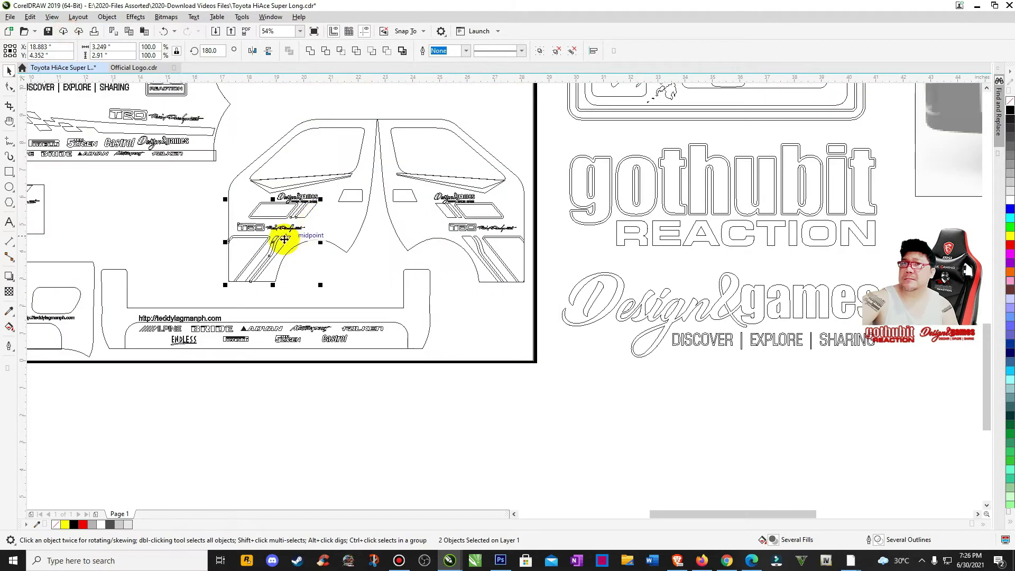
key("F4")
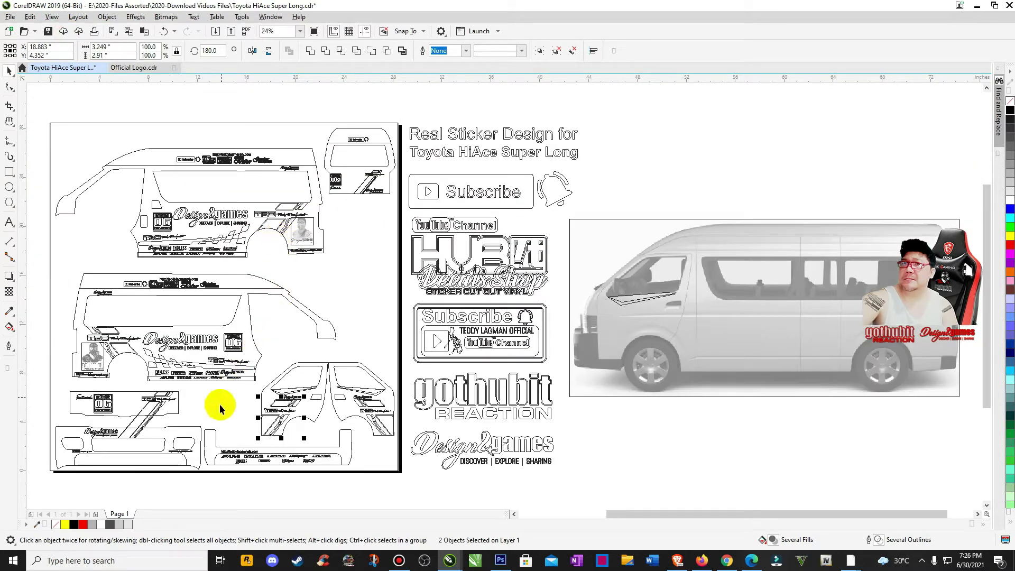
- Move the TRD stripe decals onto the van's front and enlarge them to about 124%
left_click_drag(280, 412, 626, 320)
key("z")
left_click_drag(545, 271, 780, 416)
left_click_drag(351, 282, 318, 305)
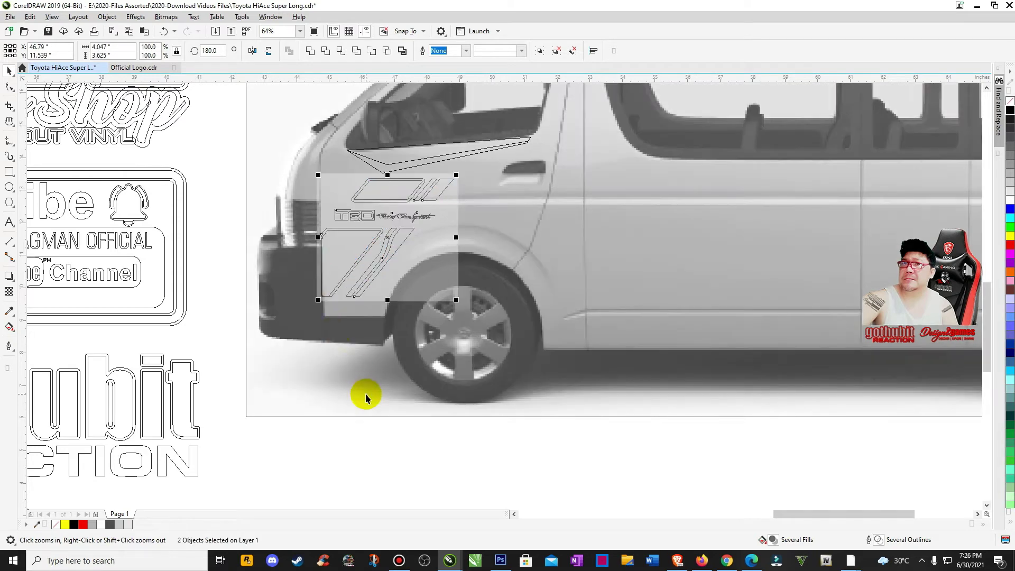
- Lower the TRD stripes so they align with the body's bottom edge above the wheel arch
right_click(365, 394)
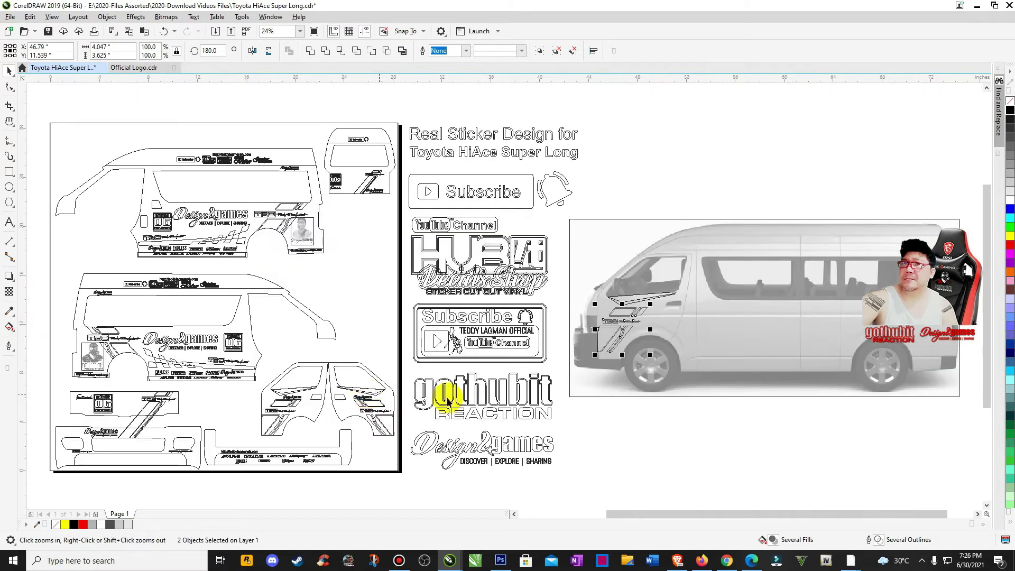
left_click(689, 388)
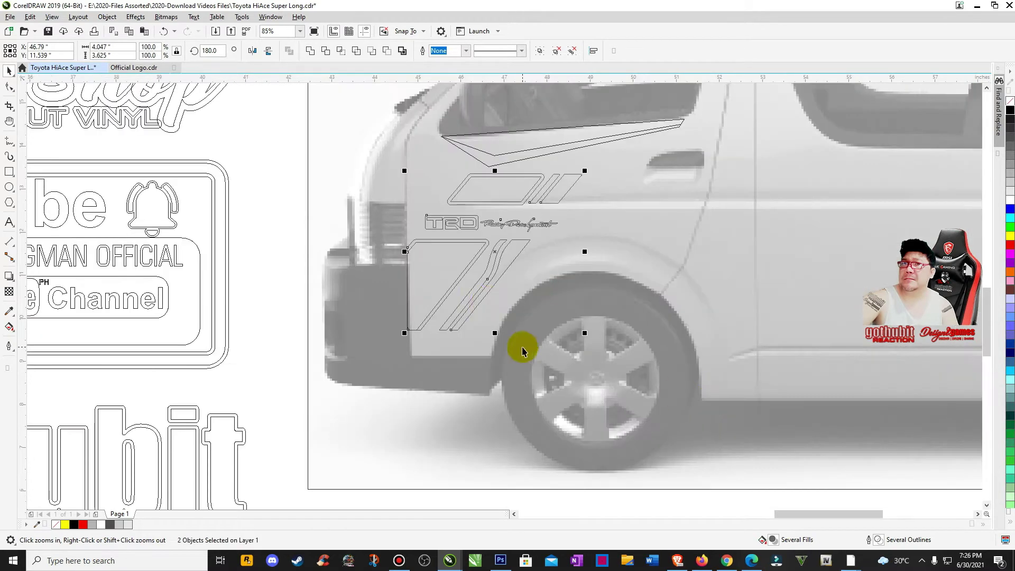
left_click_drag(496, 251, 498, 272)
left_click_drag(379, 327, 551, 405)
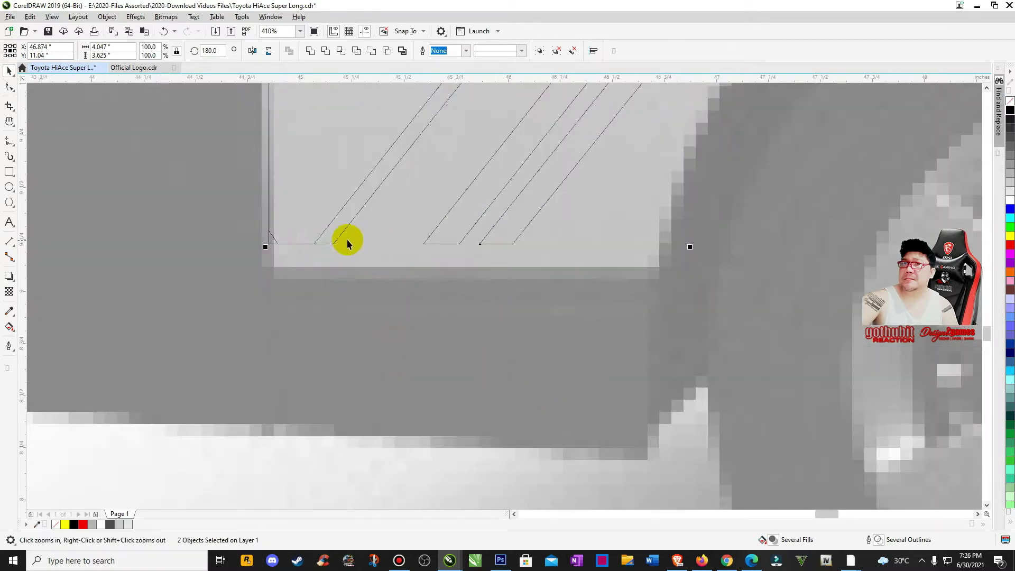
left_click_drag(344, 234, 349, 255)
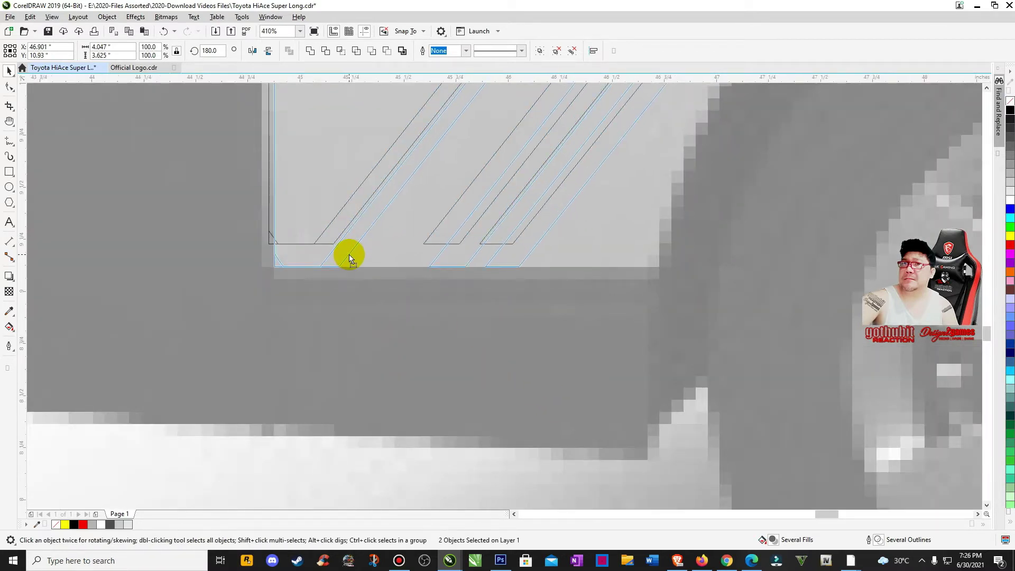
scroll(349, 254, "down", 7)
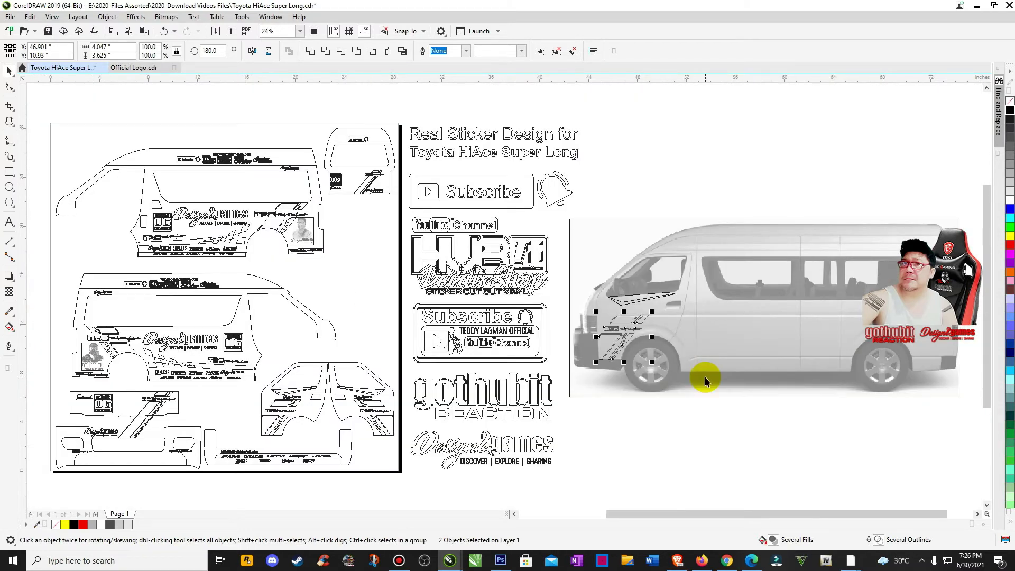
left_click(705, 379)
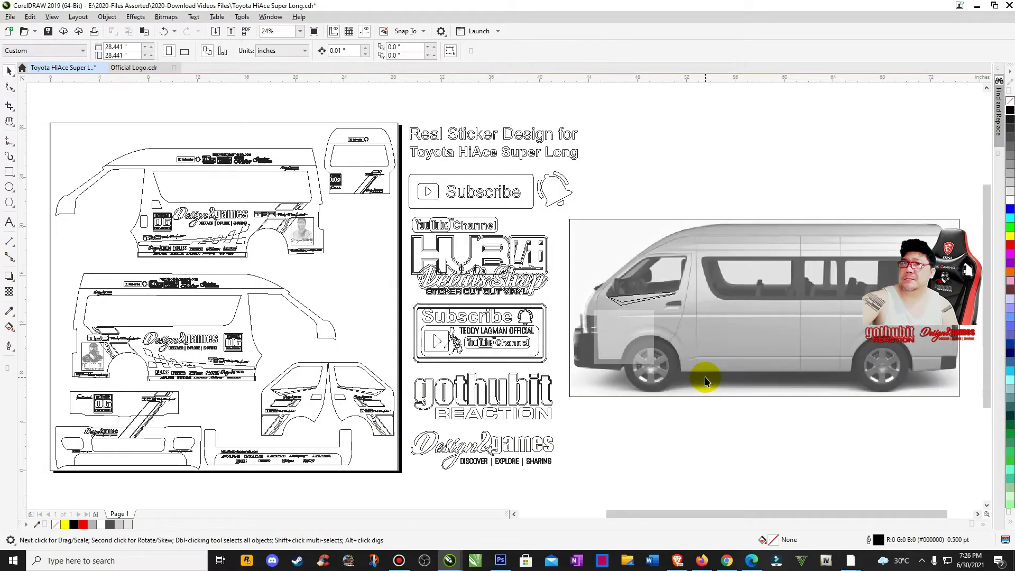
- Zoom in to inspect the TRD group on the sticker sheet, then zoom back out
left_click(286, 410)
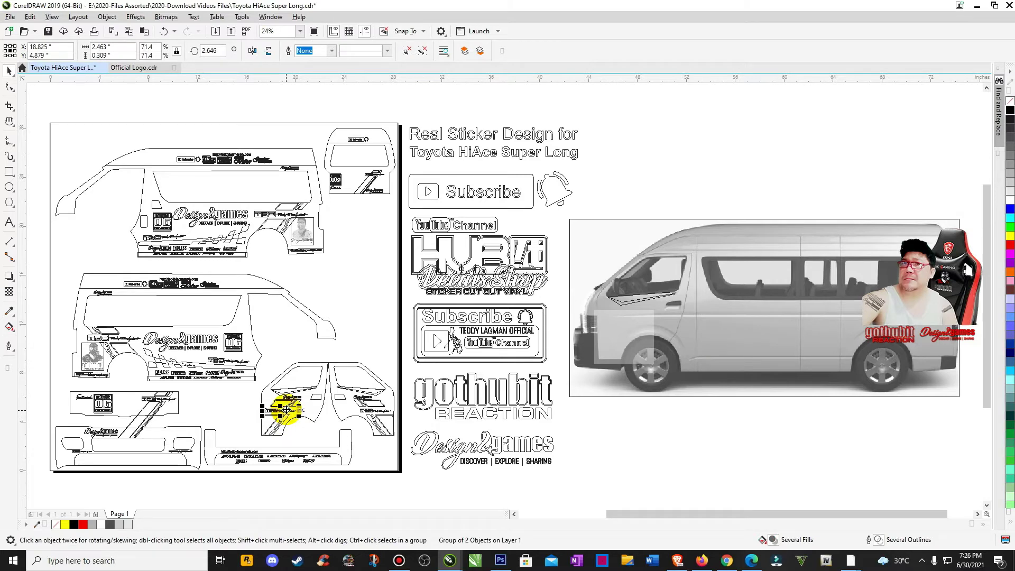
key("z")
left_click_drag(224, 380, 367, 500)
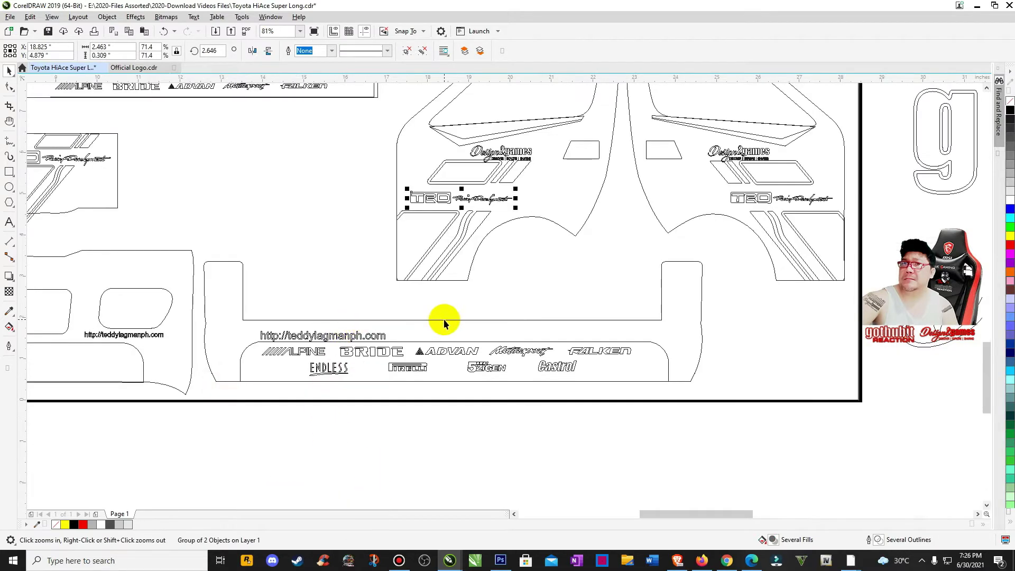
key("F4")
left_click(656, 167)
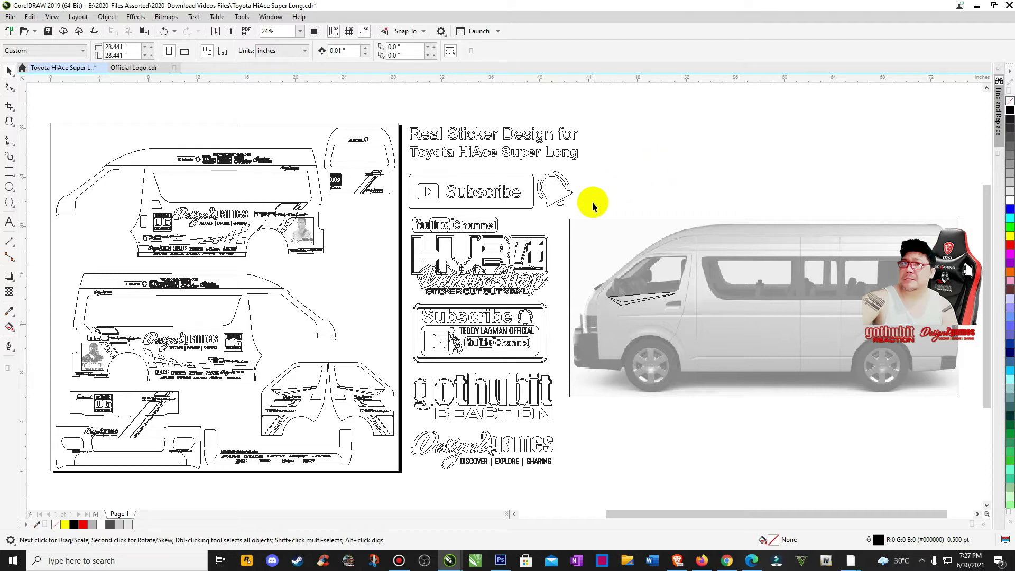
- Copy the stripe and wheel-arch decal shapes from the sheet's rear panel
key("z")
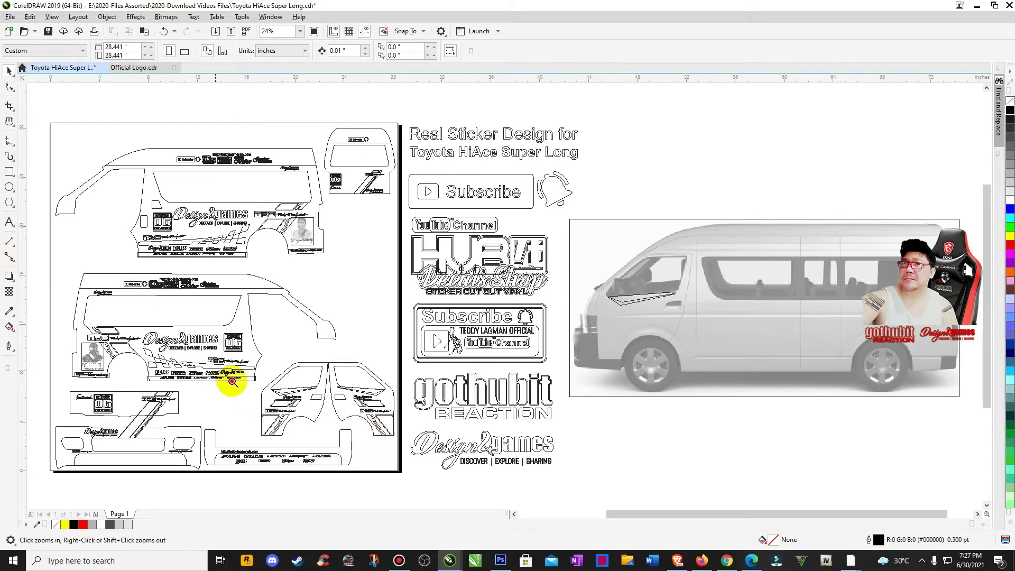
left_click_drag(231, 384, 419, 460)
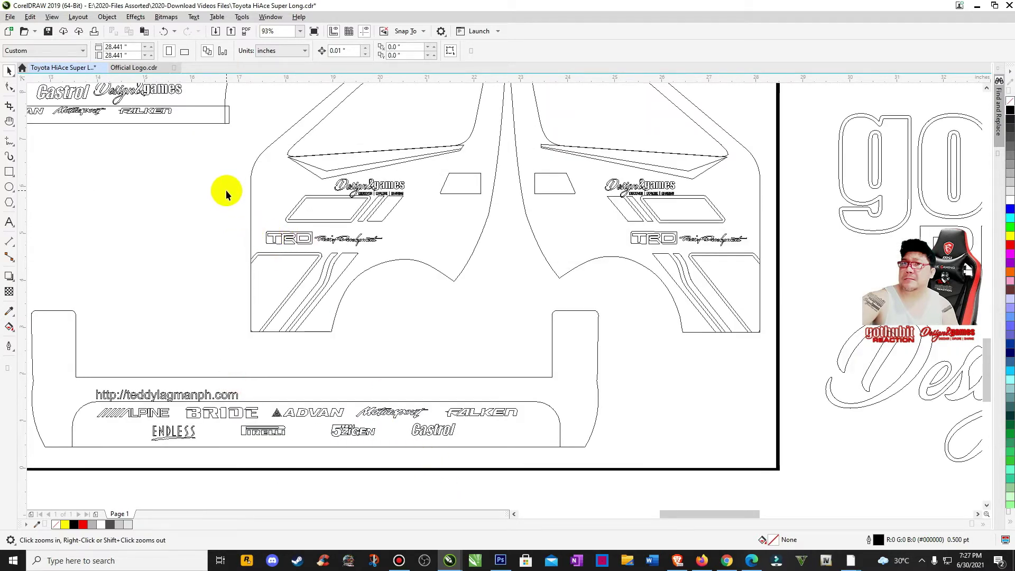
left_click_drag(388, 315, 417, 270)
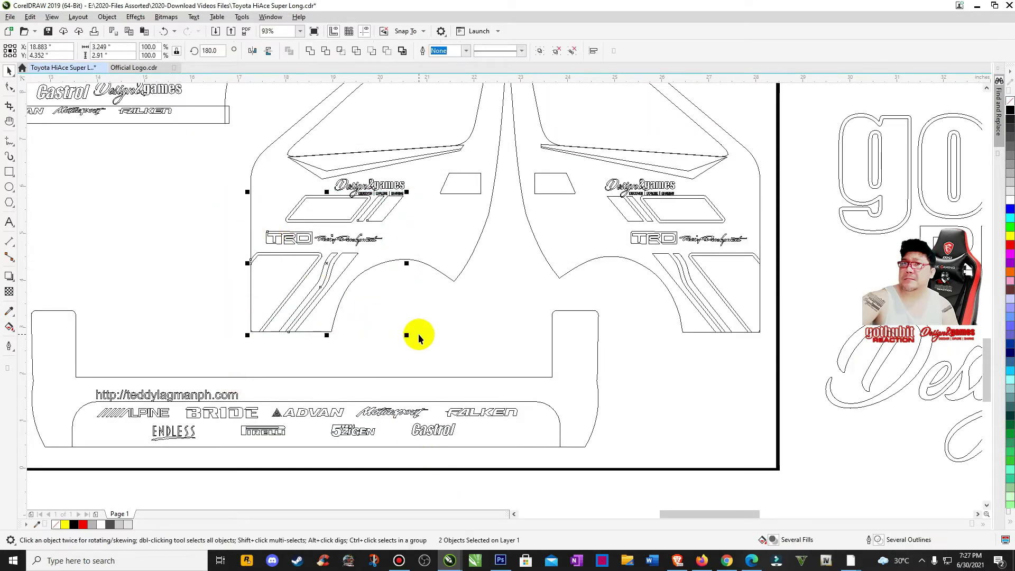
right_click(328, 262)
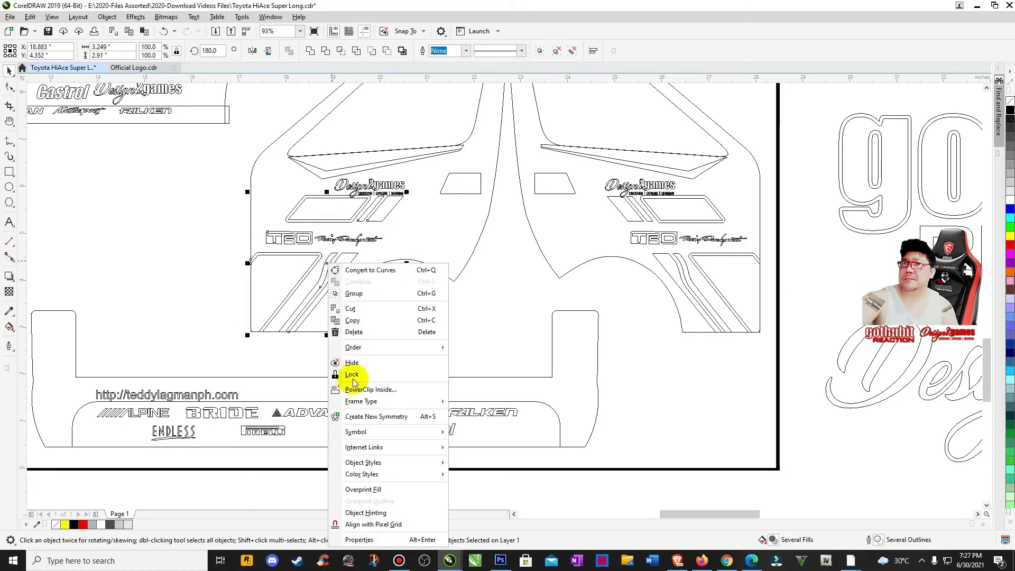
left_click(352, 320)
key("F4")
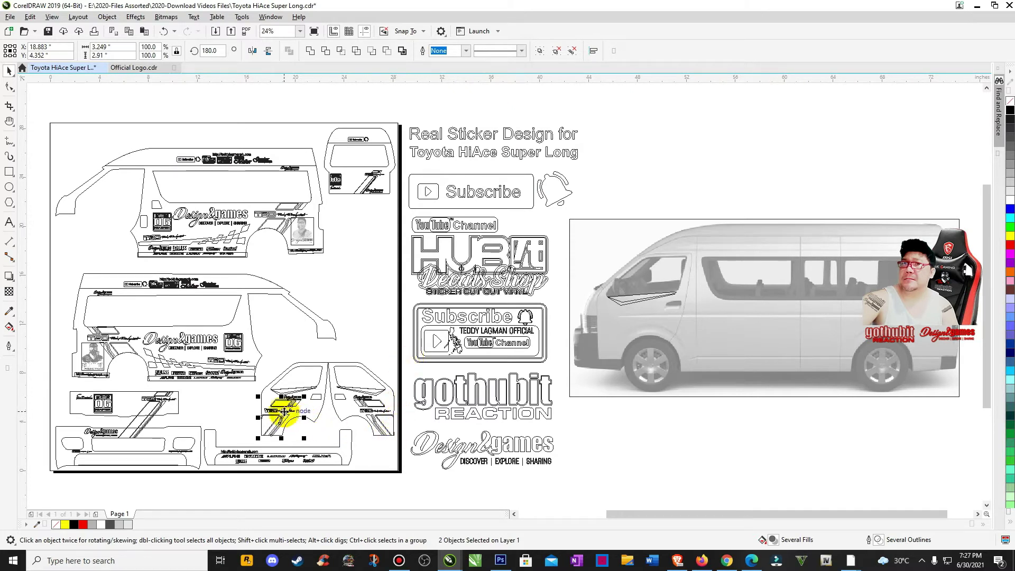
- Place the copied decals on the van's front fender, enlarged, with their corner aligned to the bumper edge
left_click_drag(284, 411, 624, 330)
key("z")
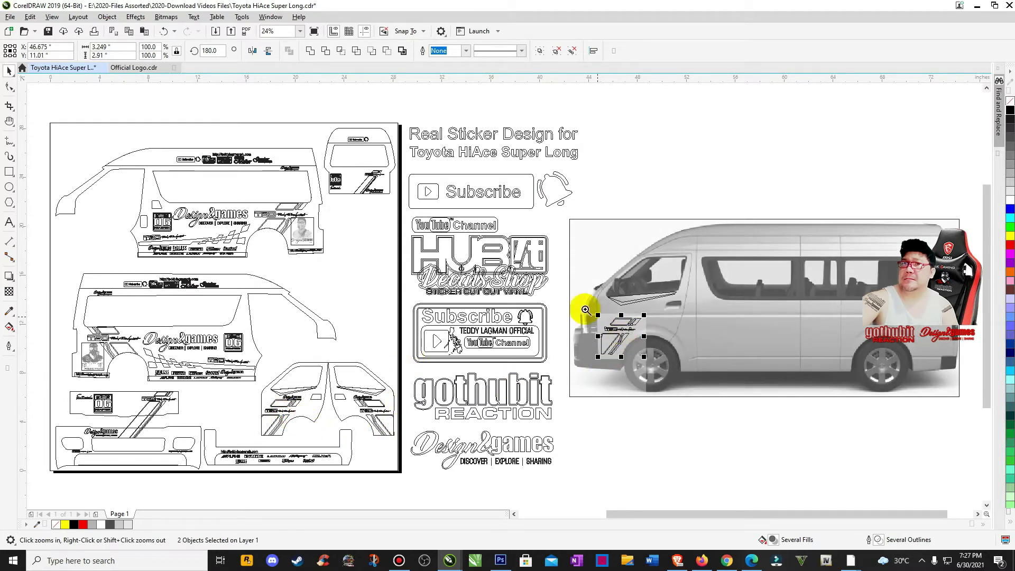
left_click_drag(552, 288, 746, 408)
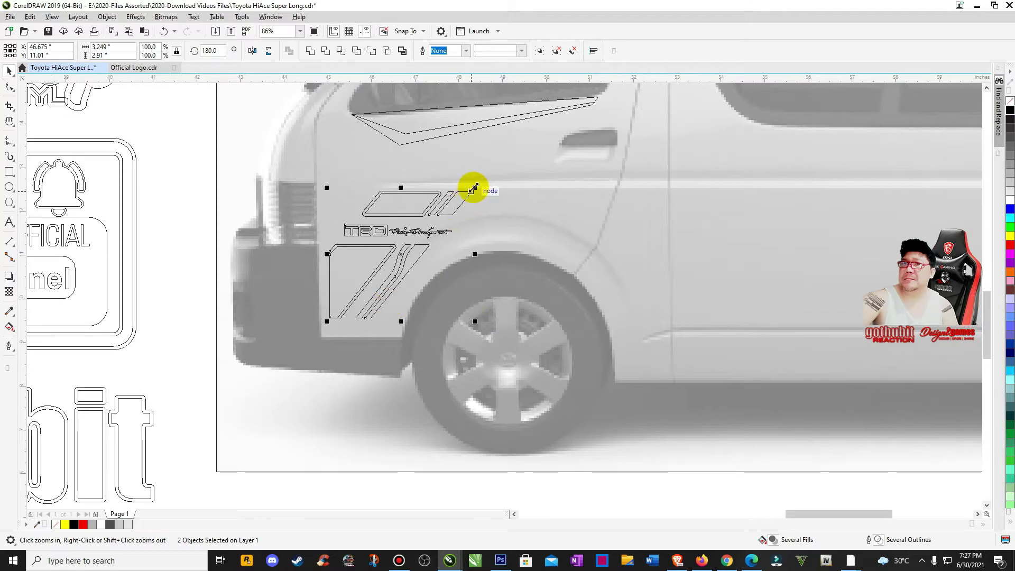
left_click_drag(473, 189, 537, 133)
left_click_drag(428, 228, 427, 238)
key("z")
left_click_drag(267, 287, 421, 367)
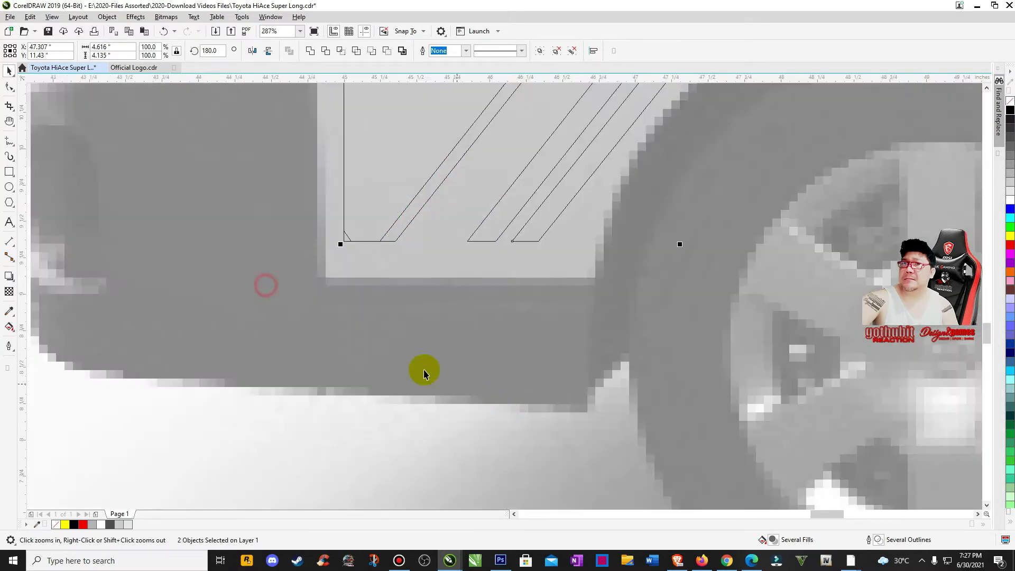
left_click_drag(369, 240, 352, 275)
- Switch the display mode to Normal to show full colour fills
key("F4")
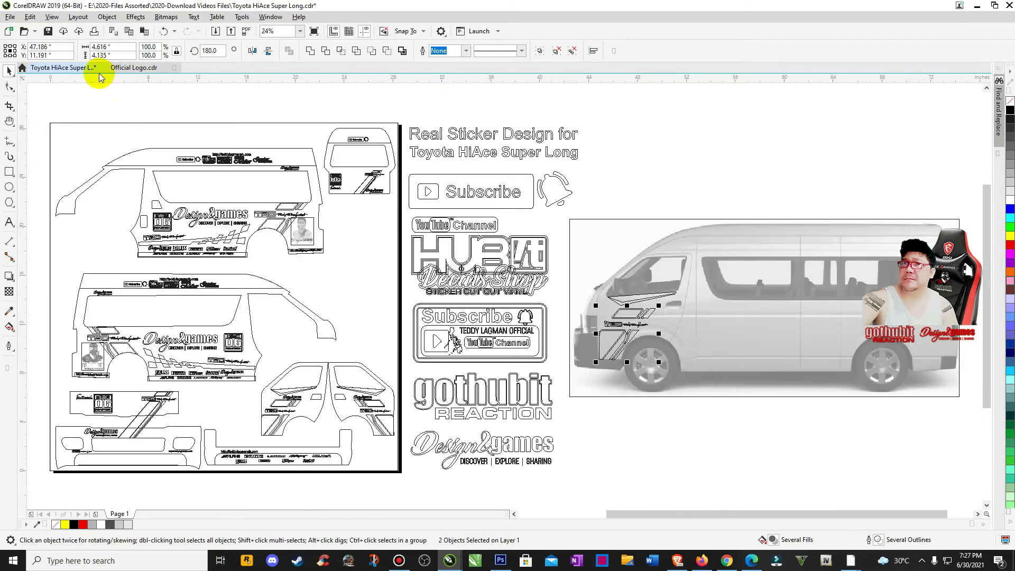
left_click(51, 16)
left_click(69, 42)
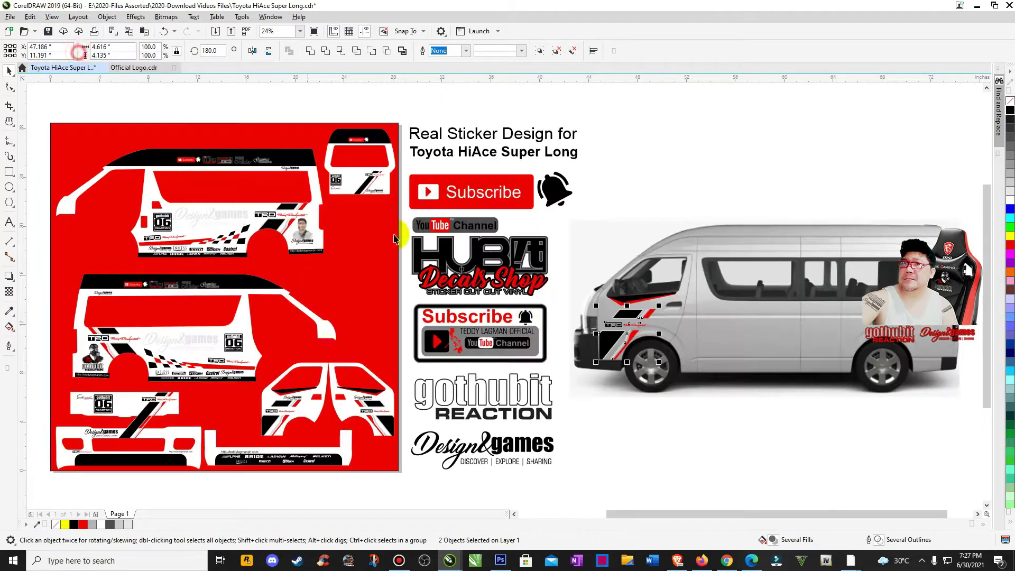
- Zoom in on the black panel's corner and select the fender decal group
key("z")
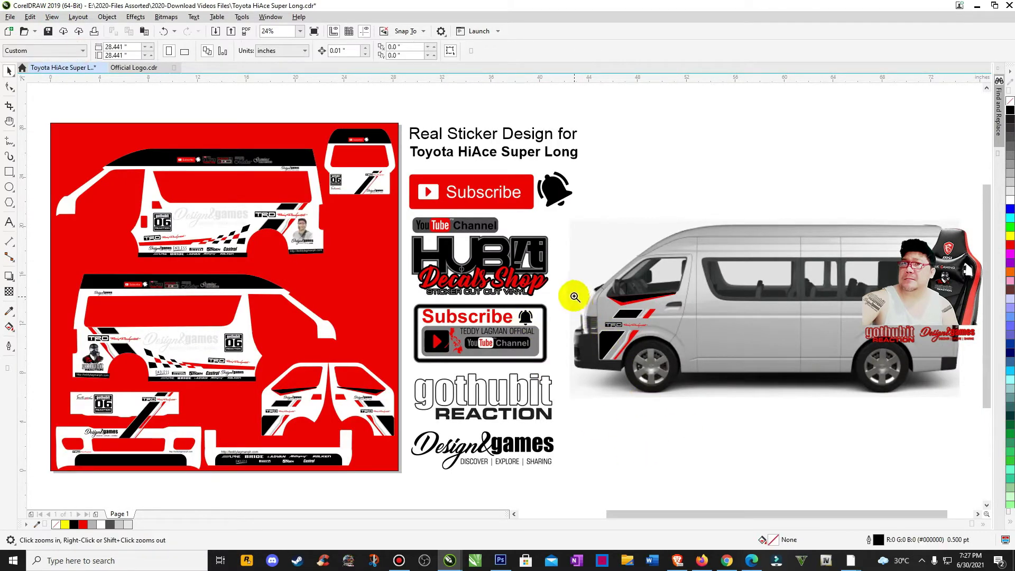
left_click_drag(578, 291, 718, 366)
key("space")
left_click(394, 259)
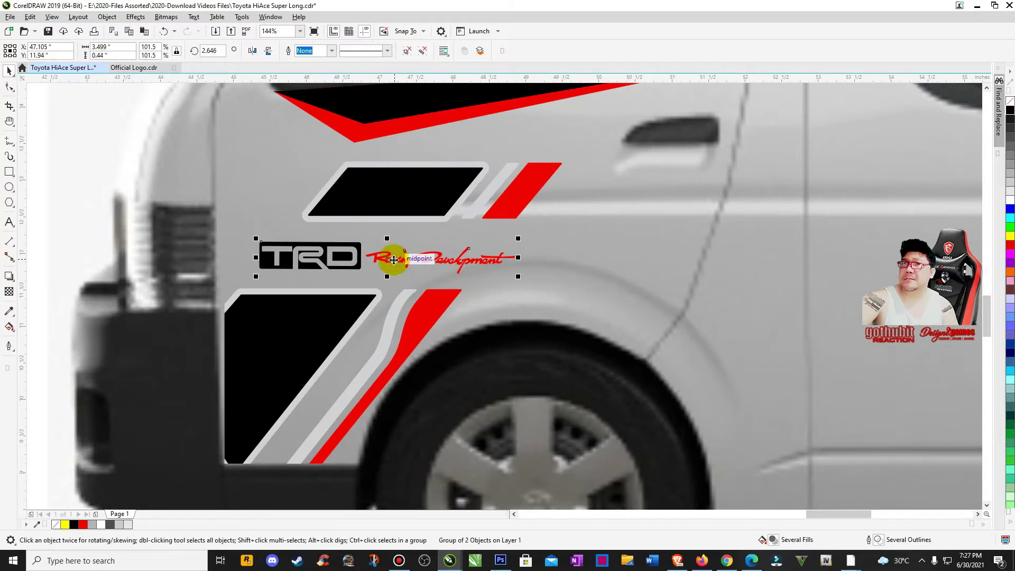
left_click(488, 356)
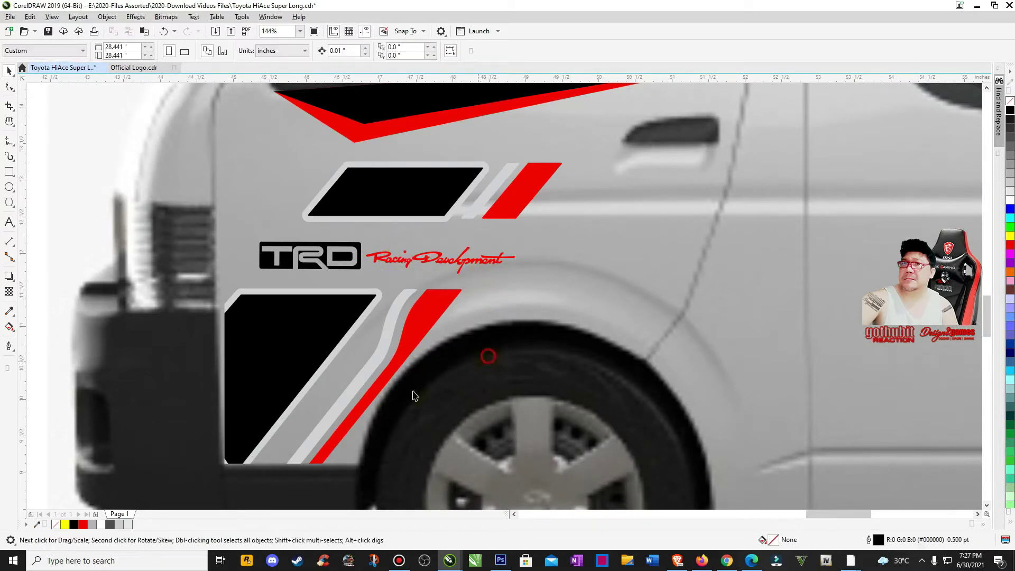
scroll(272, 431, "down", 3)
scroll(245, 455, "up", 7)
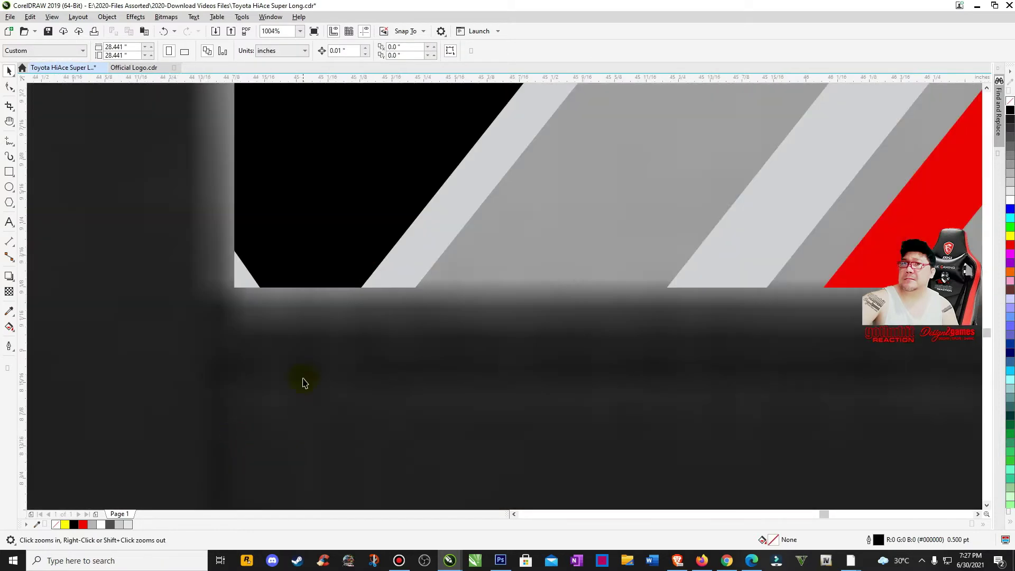
left_click(283, 283)
key("F2")
left_click_drag(190, 212, 385, 348)
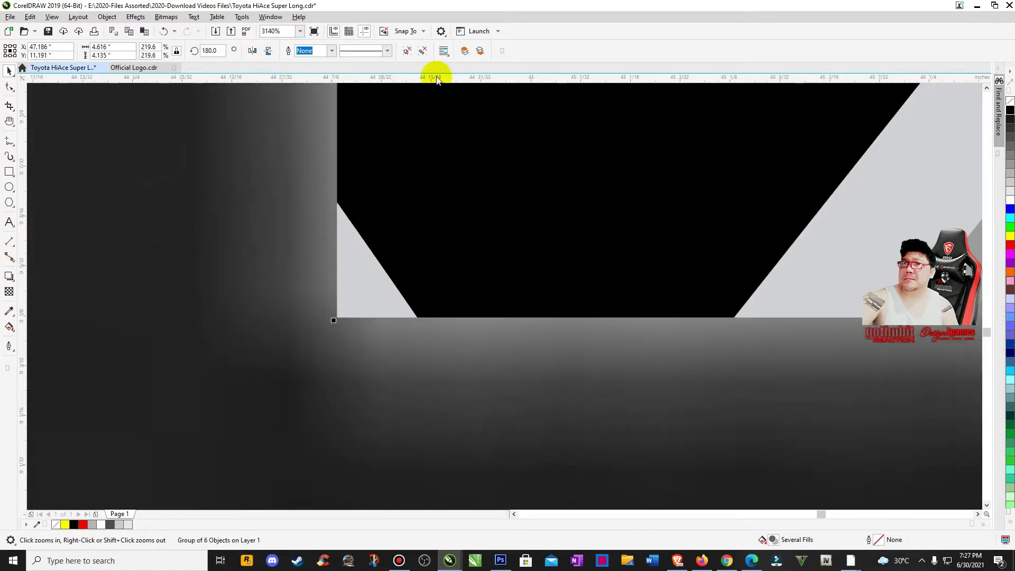
- Ungroup the decals and square the black panel's lower-left corner by moving and deleting a node
left_click(410, 51)
left_click(410, 273)
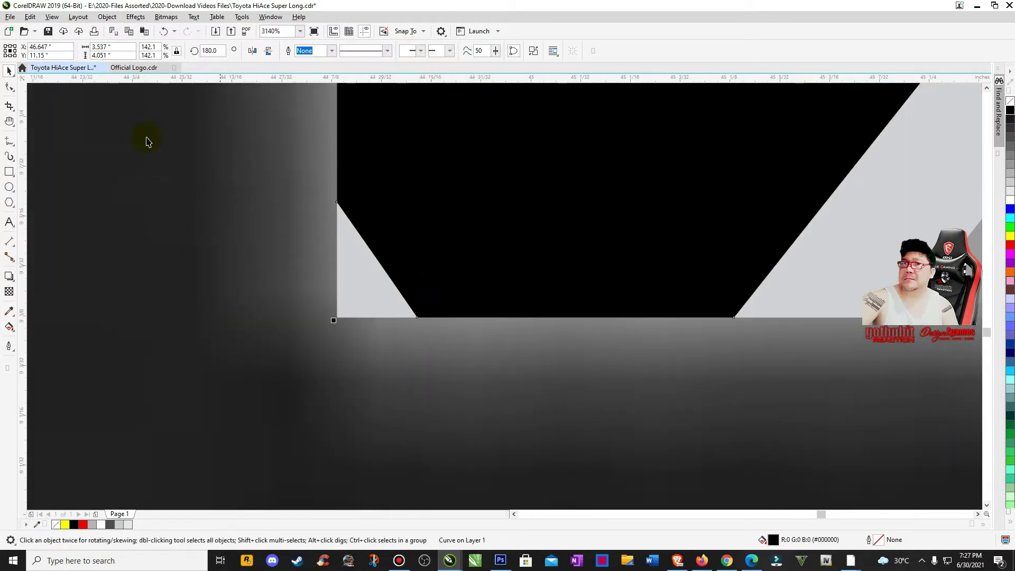
left_click(9, 87)
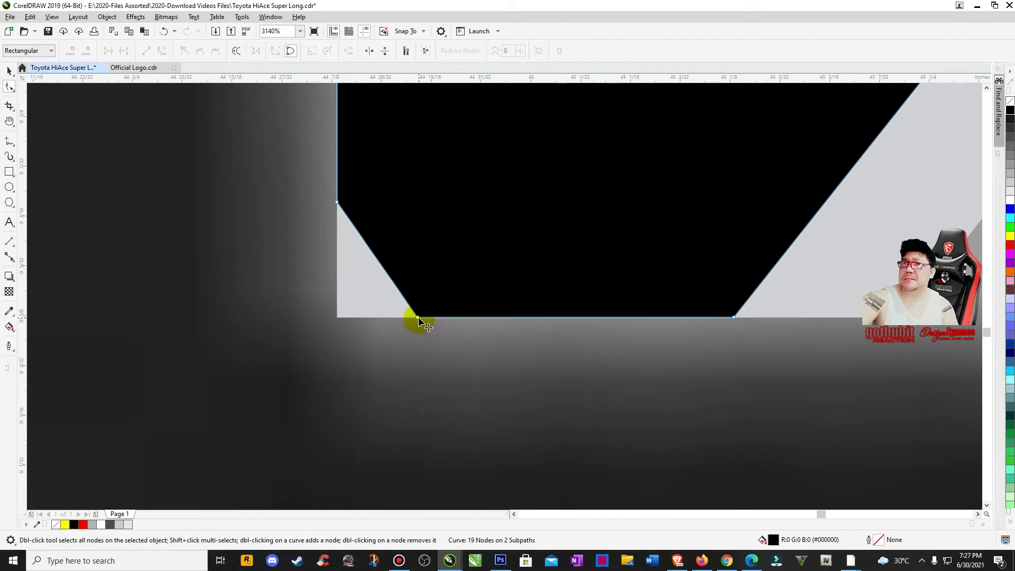
left_click_drag(417, 316, 340, 320)
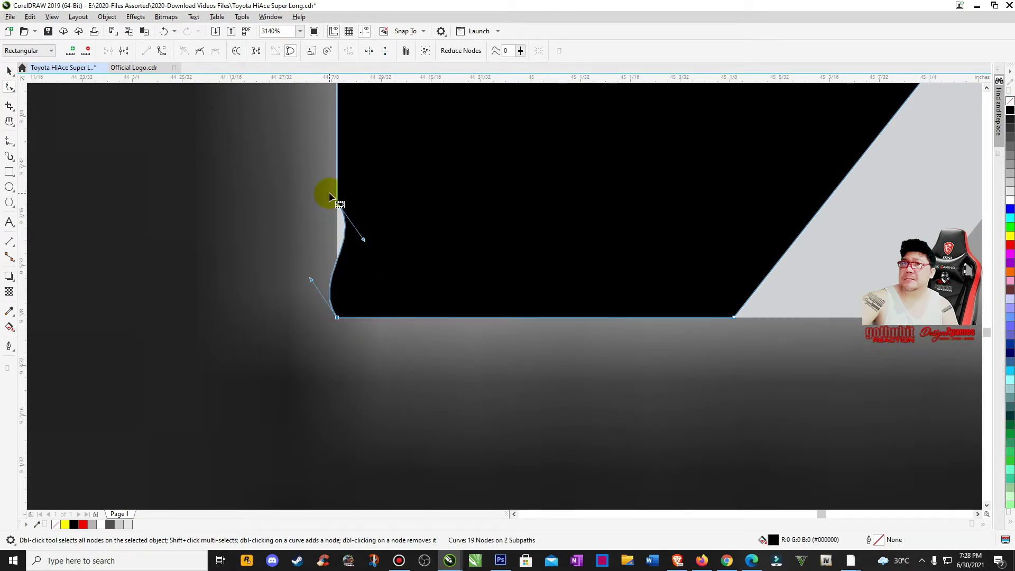
key("Delete")
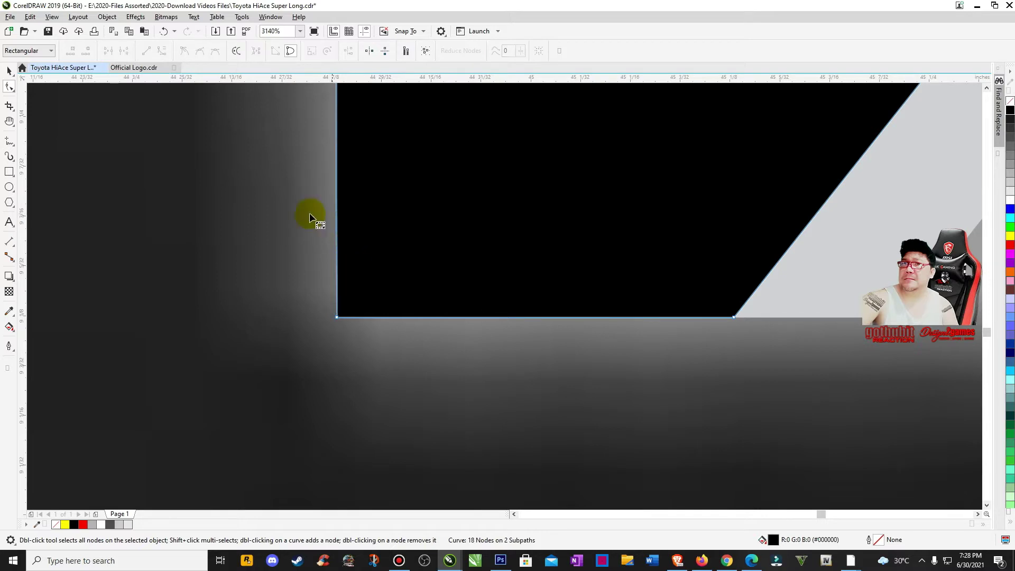
left_click(8, 70)
key("F4")
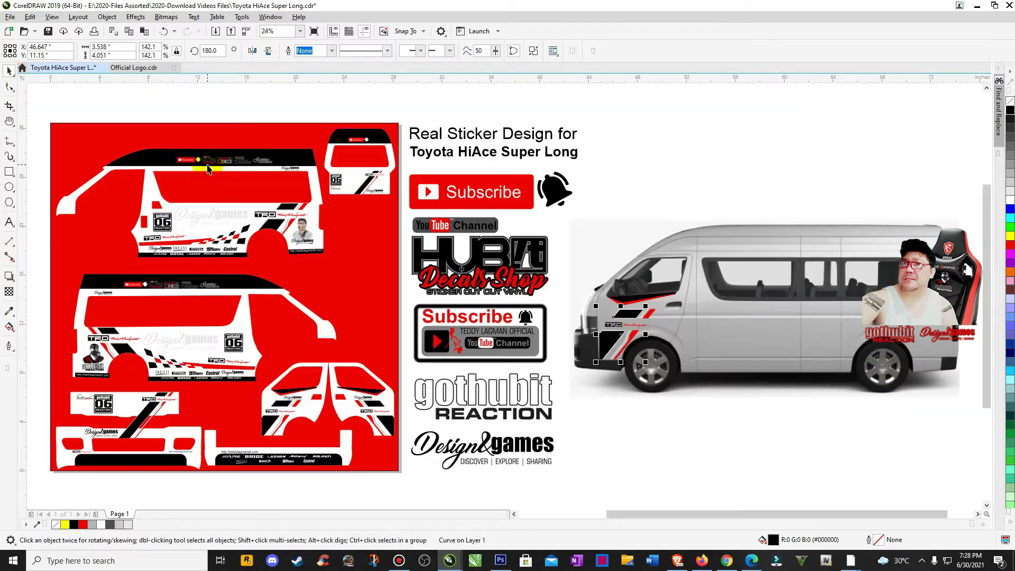
- Save the document and zoom in on the door stripes and TRD logo
left_click(708, 405)
key("ctrl+s")
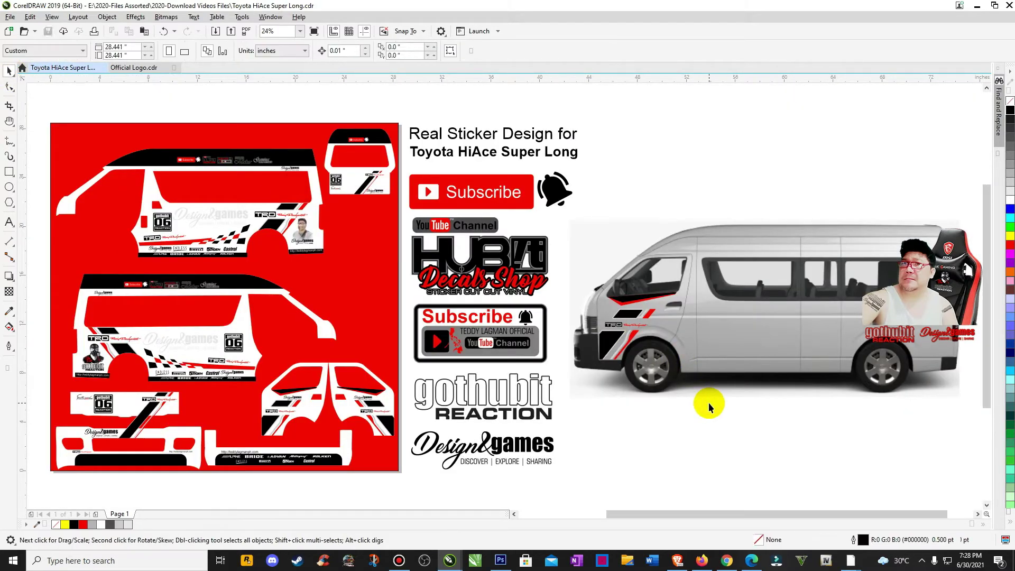
key("z")
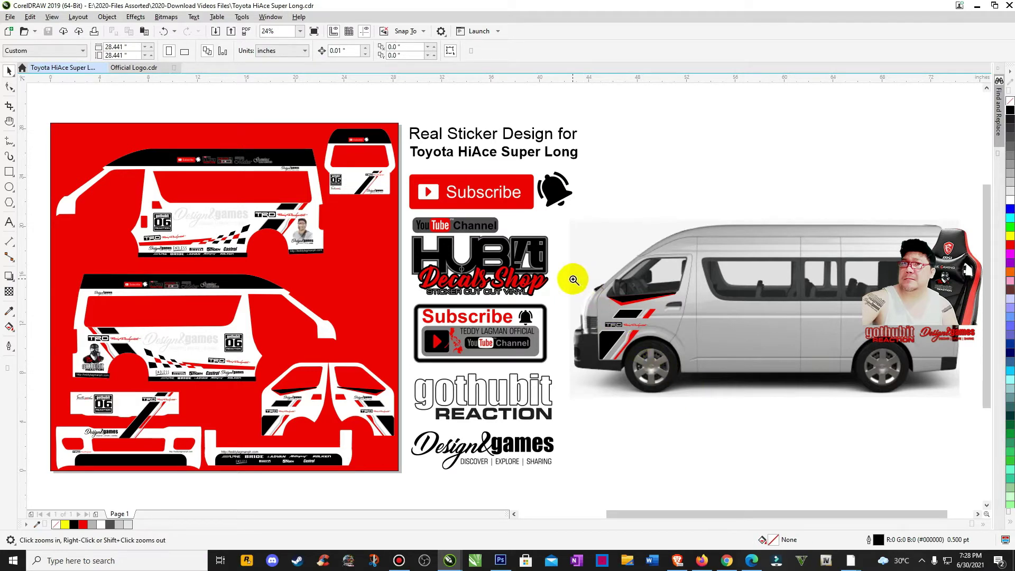
left_click_drag(573, 278, 772, 398)
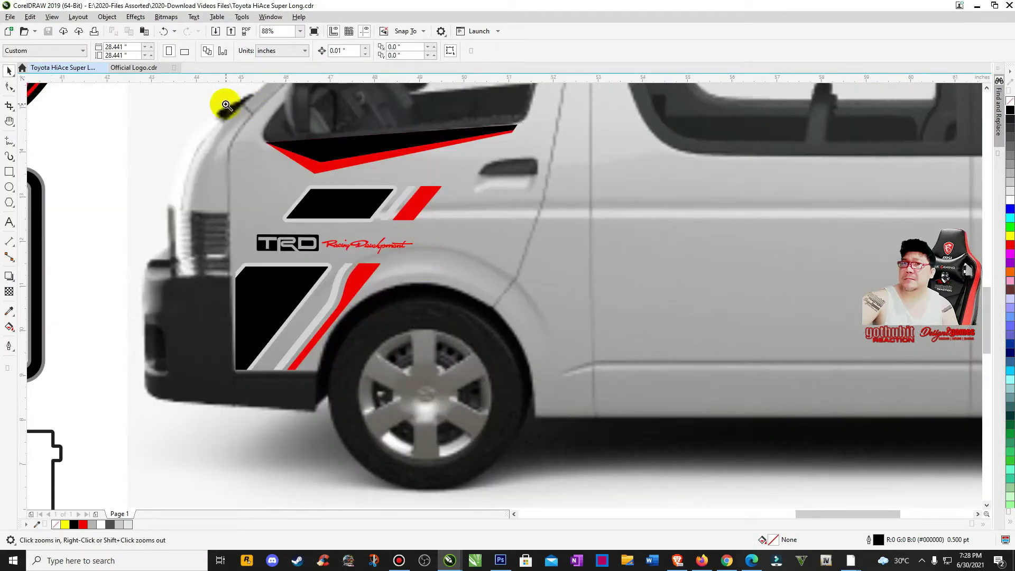
left_click_drag(225, 100, 593, 253)
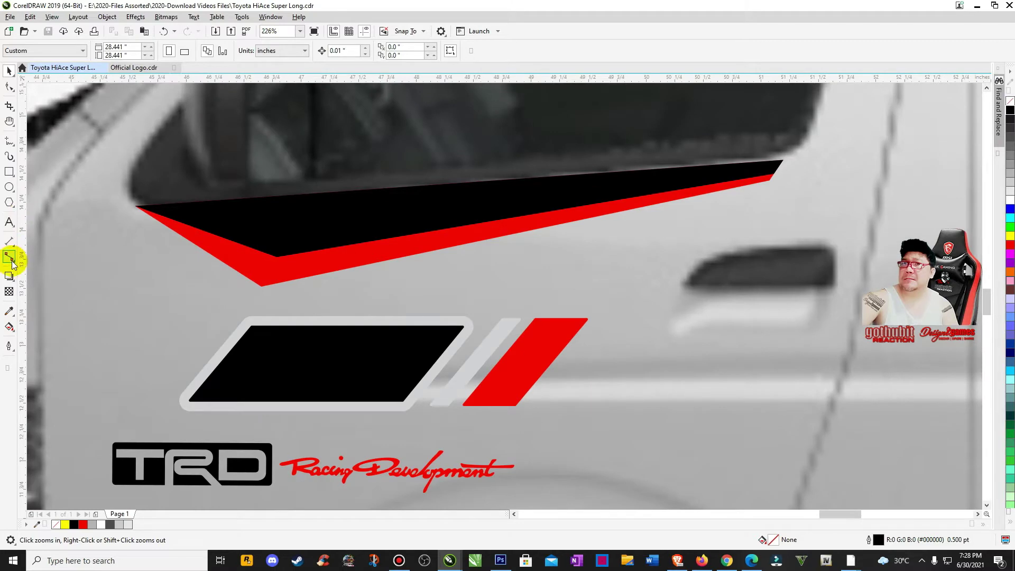
- Sample light grey onto the upper stripe and cancel an accidental document-defaults change
left_click(9, 311)
left_click(254, 221)
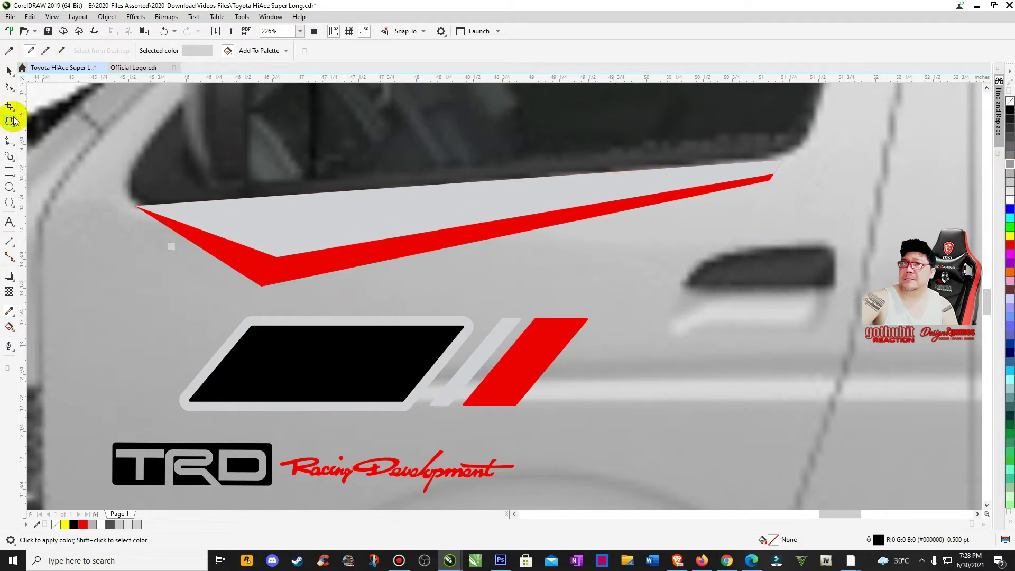
left_click(9, 70)
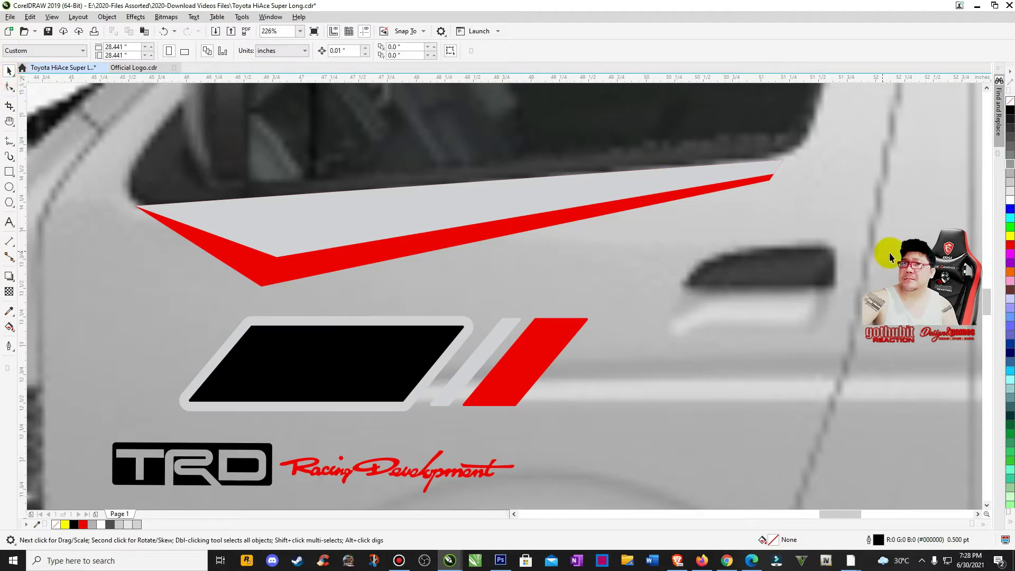
left_click(1008, 167)
left_click(565, 344)
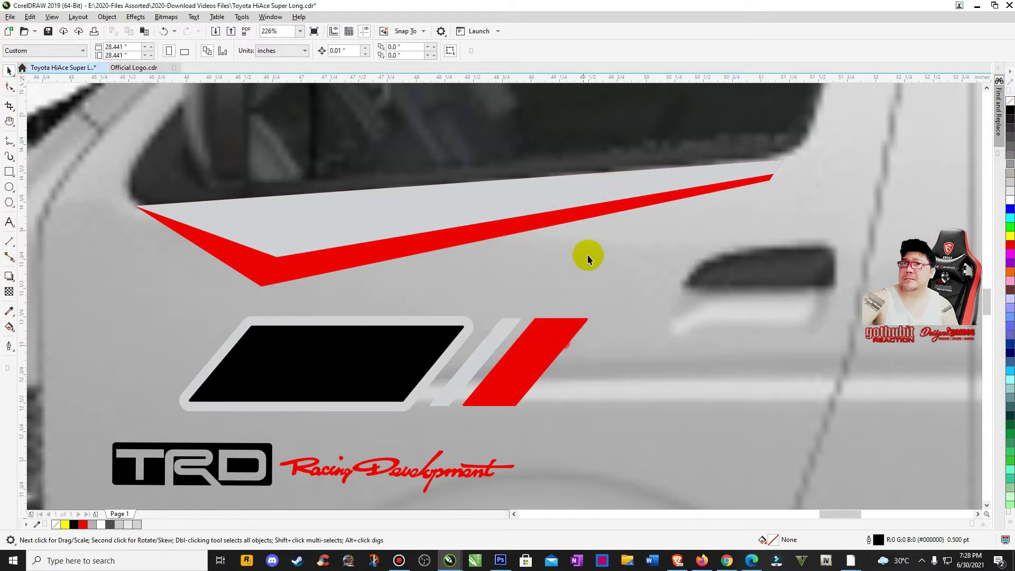
- Ungroup the door swoosh and try mid, lighter and darker grey fills on its band
left_click(589, 193)
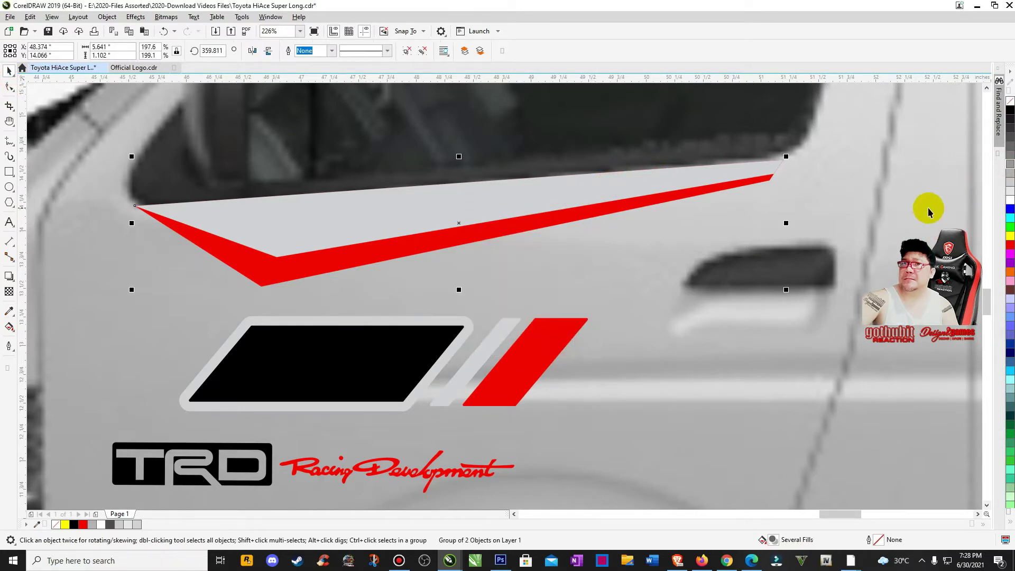
left_click(413, 53)
left_click(585, 199)
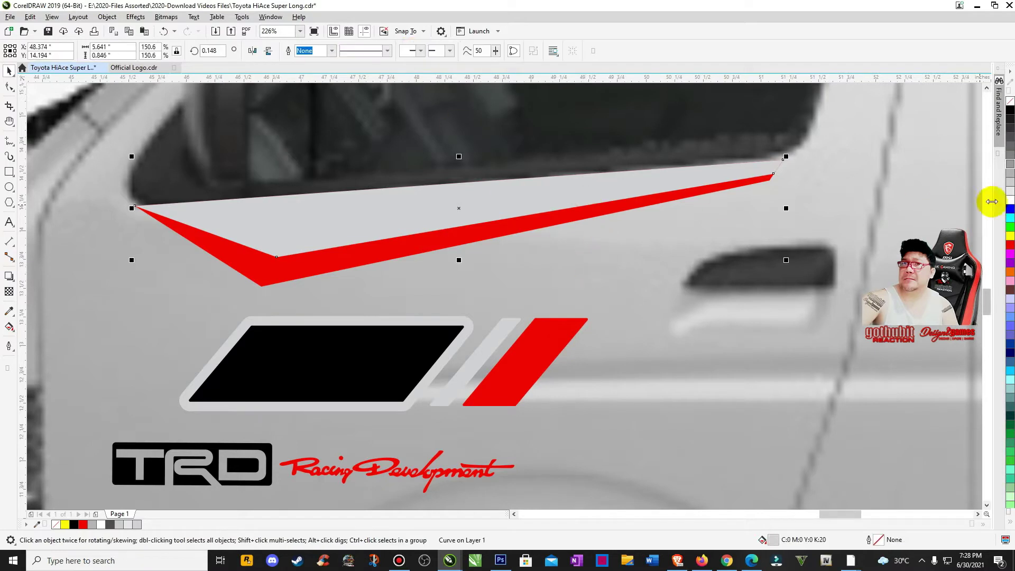
left_click(1009, 162)
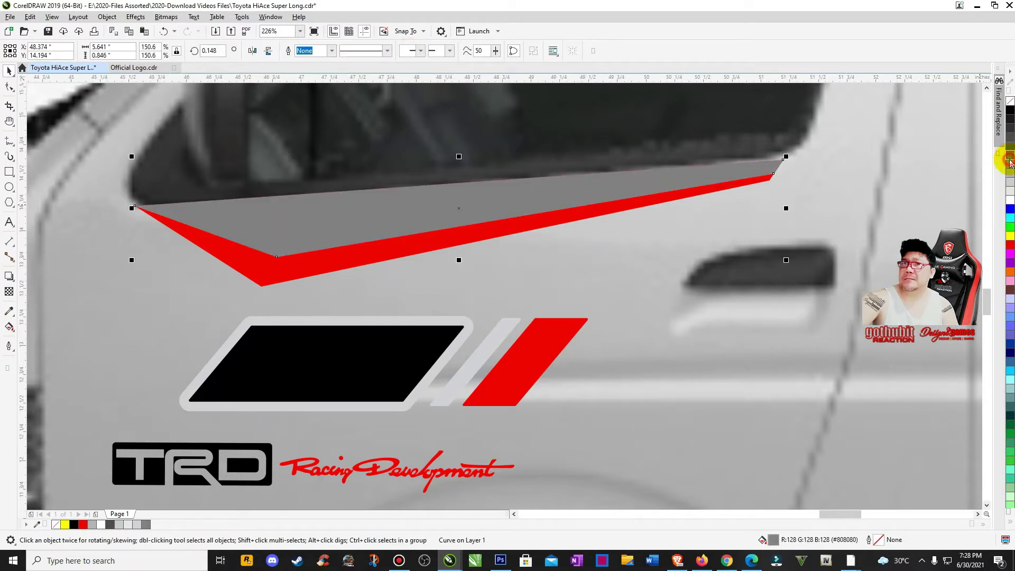
left_click(1009, 165)
scroll(844, 209, "down", 3)
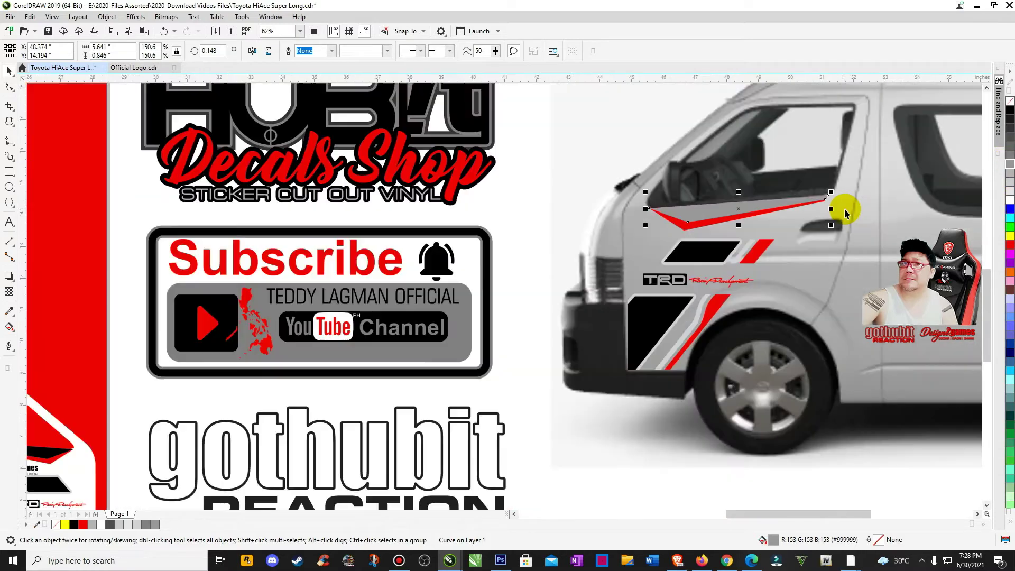
scroll(845, 208, "down", 4)
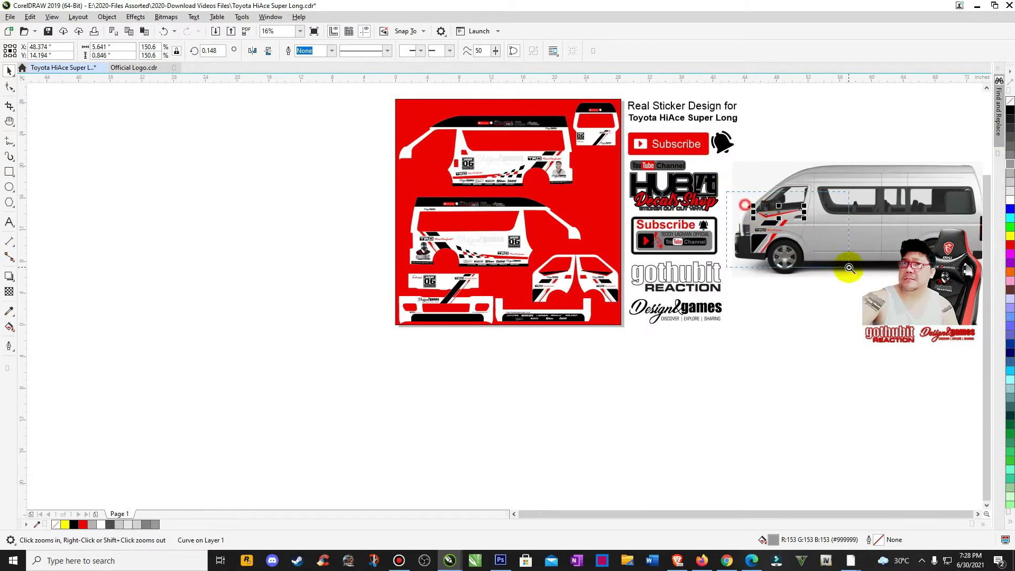
scroll(824, 259, "up", 5)
left_click(1010, 146)
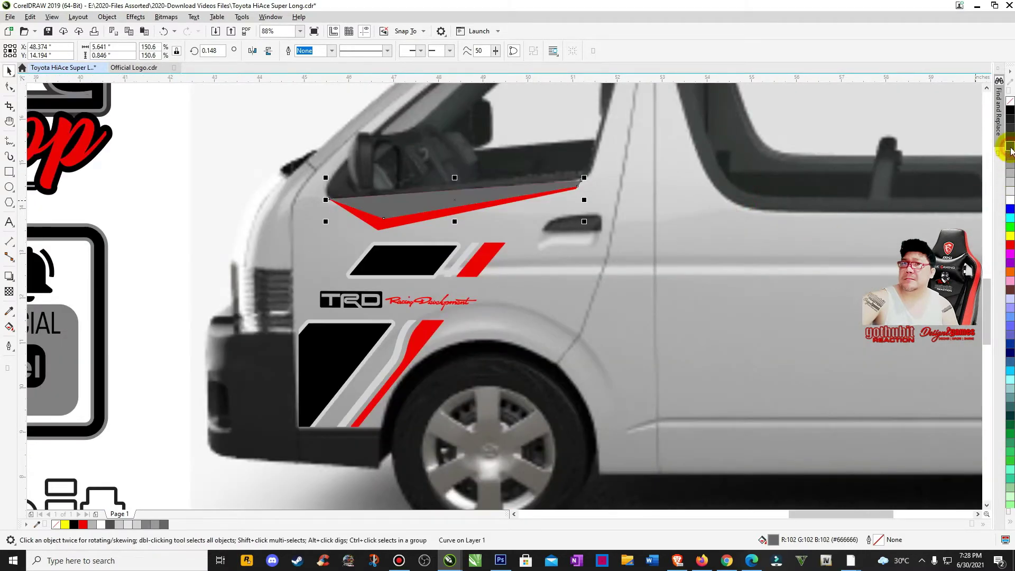
left_click(537, 290)
scroll(537, 289, "down", 4)
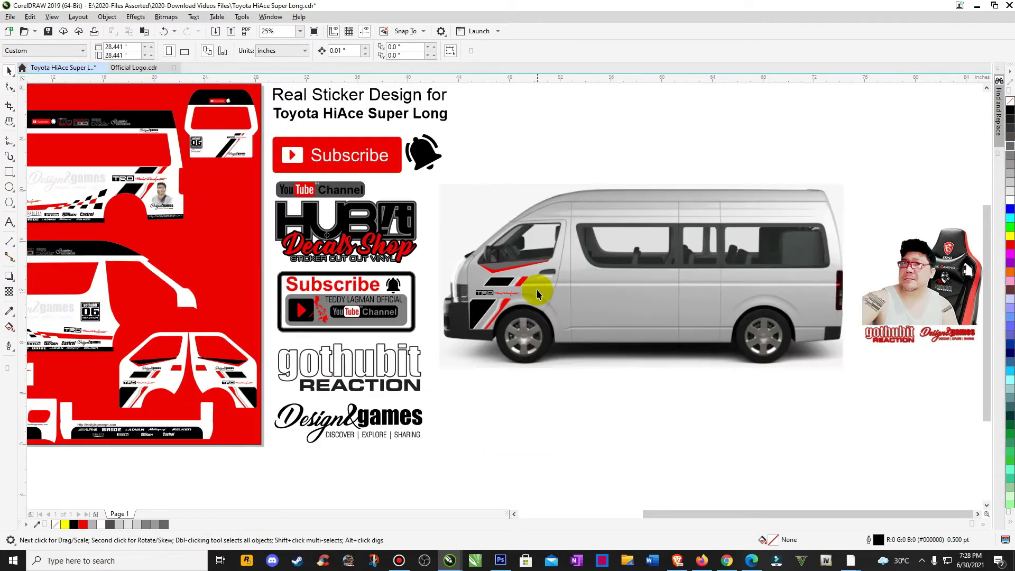
- Apply a sampled light grey to the swoosh band
key("z")
left_click_drag(465, 242, 640, 355)
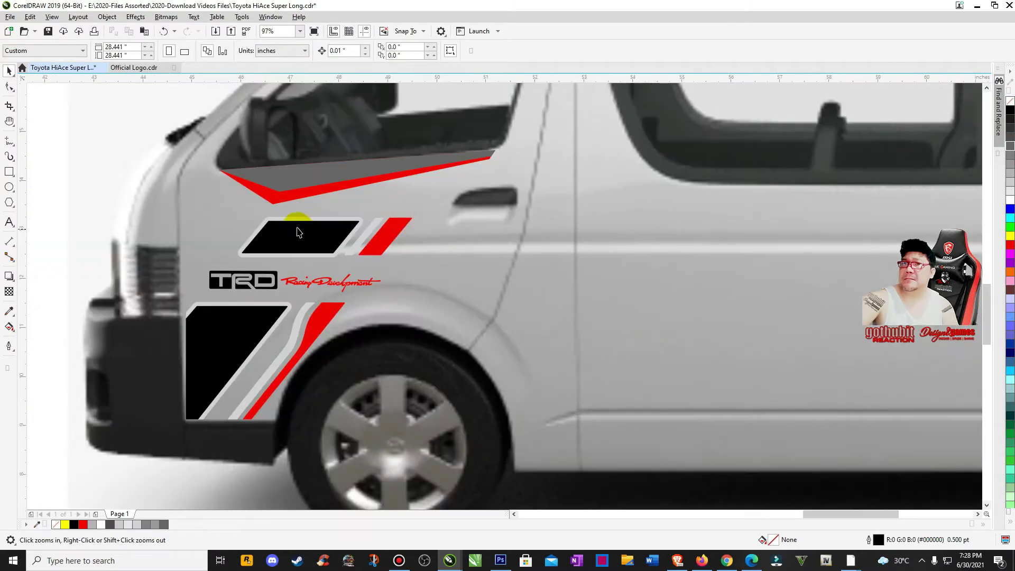
left_click(272, 219)
left_click(279, 182)
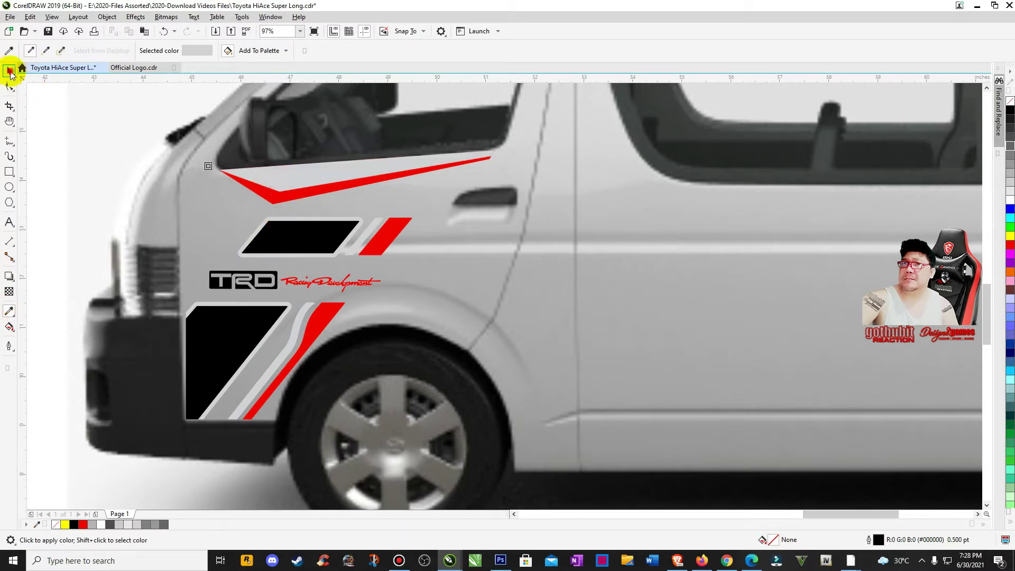
left_click(9, 70)
key("F4")
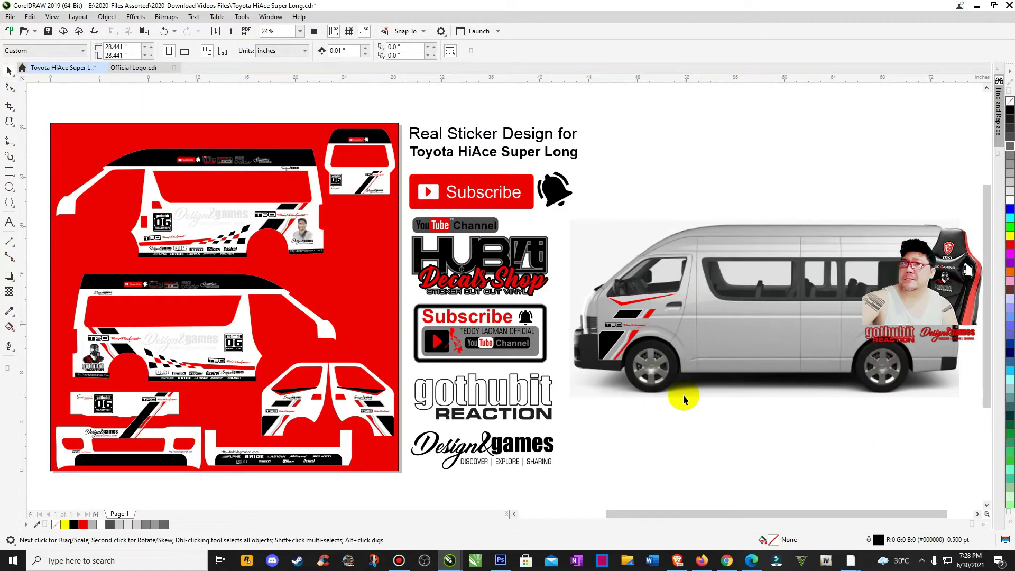
scroll(678, 307, "up", 4)
- Fill the band black and skew both swoosh pieces to follow the window edge
left_click(381, 261)
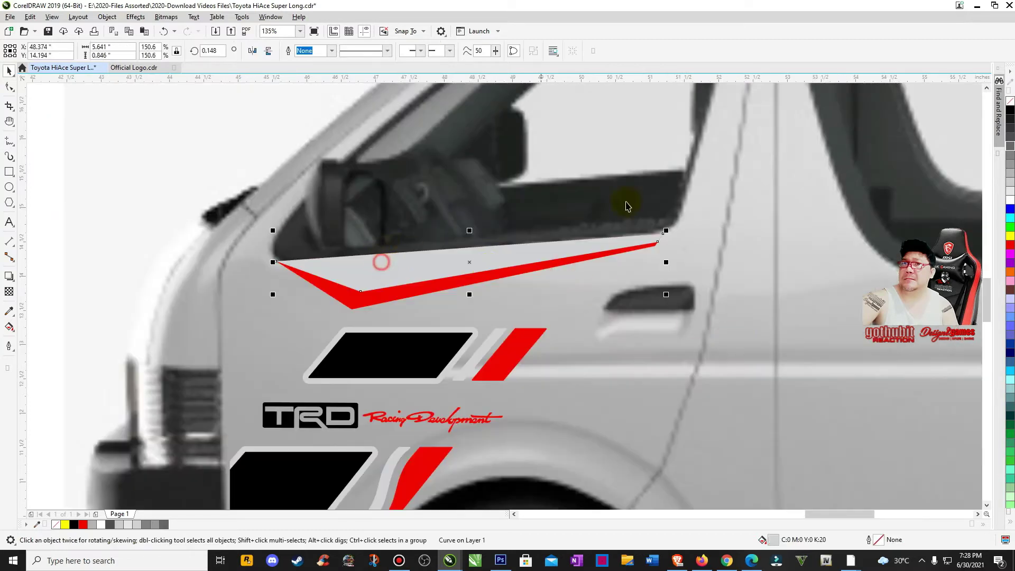
left_click(1009, 110)
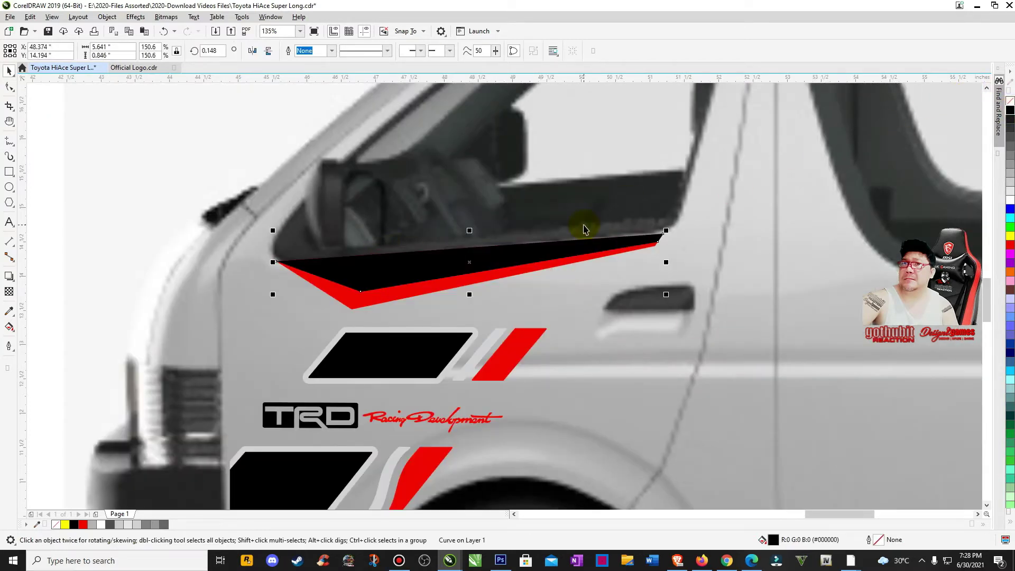
left_click_drag(211, 190, 692, 322)
key("z")
left_click_drag(535, 170, 747, 332)
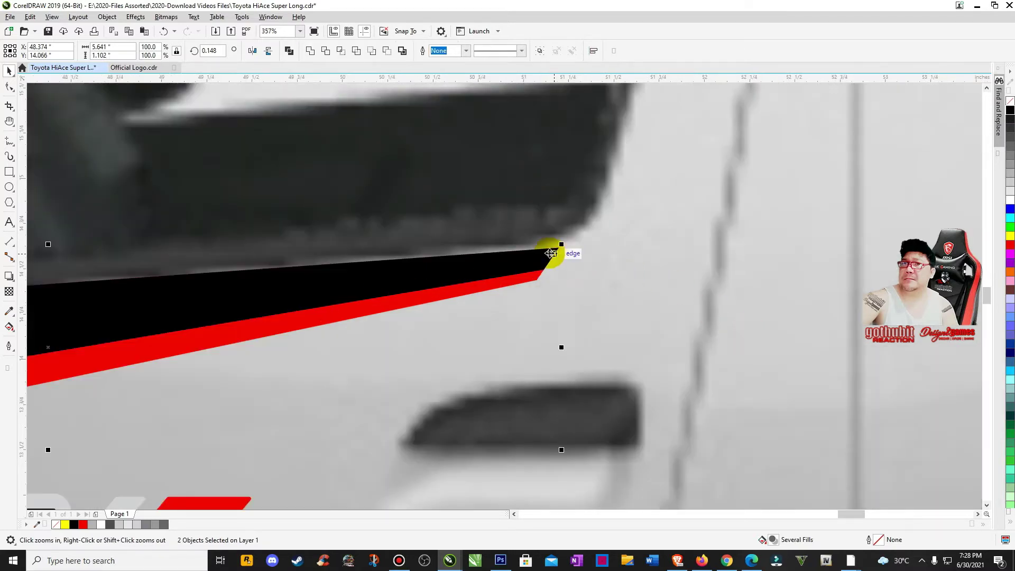
left_click_drag(564, 347, 565, 341)
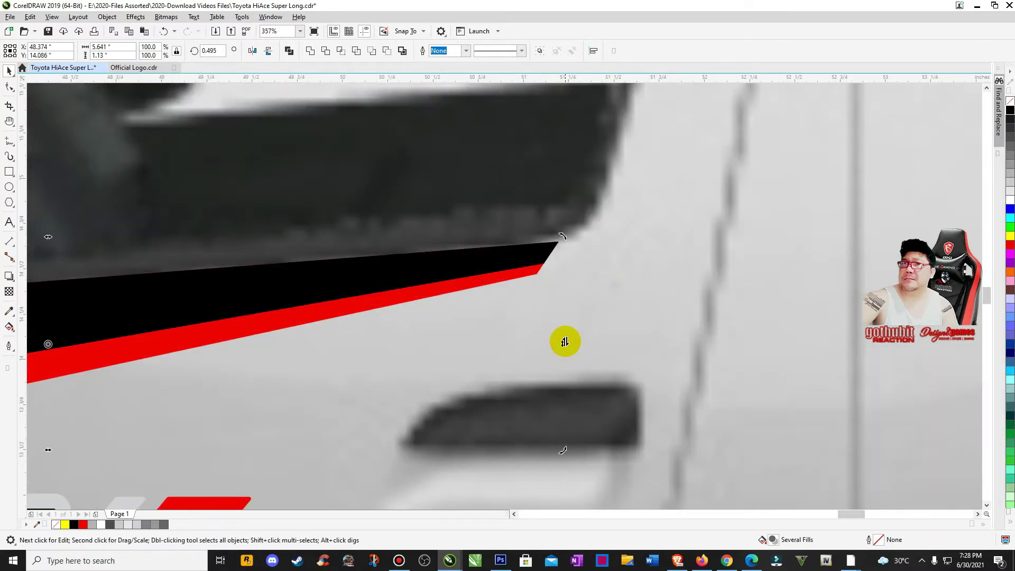
key("F4")
left_click(698, 203)
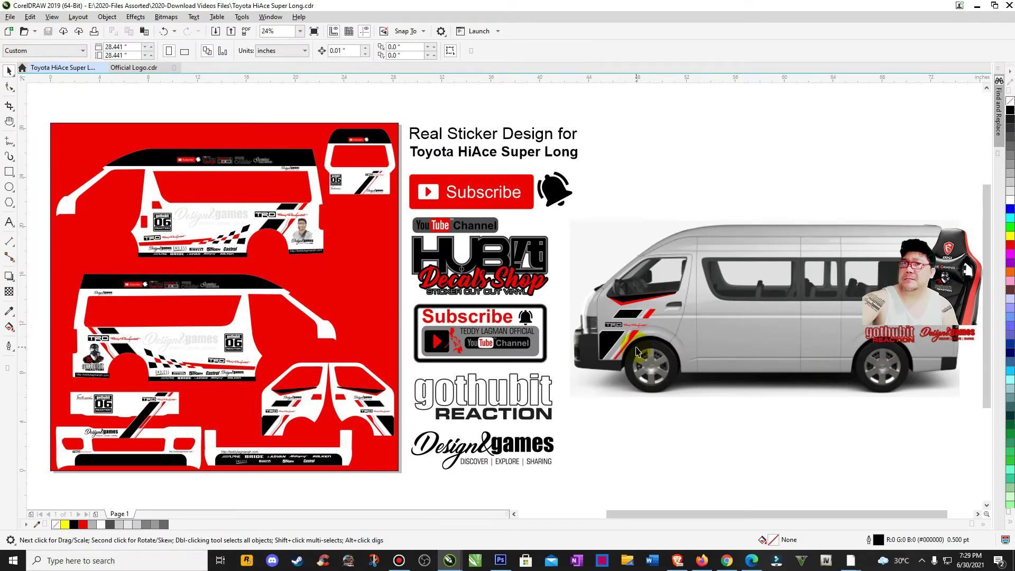
- Scale the TRD Racing Development logo to about 4.3 inches wide (roughly 125.6%)
key("z")
left_click_drag(553, 297, 725, 395)
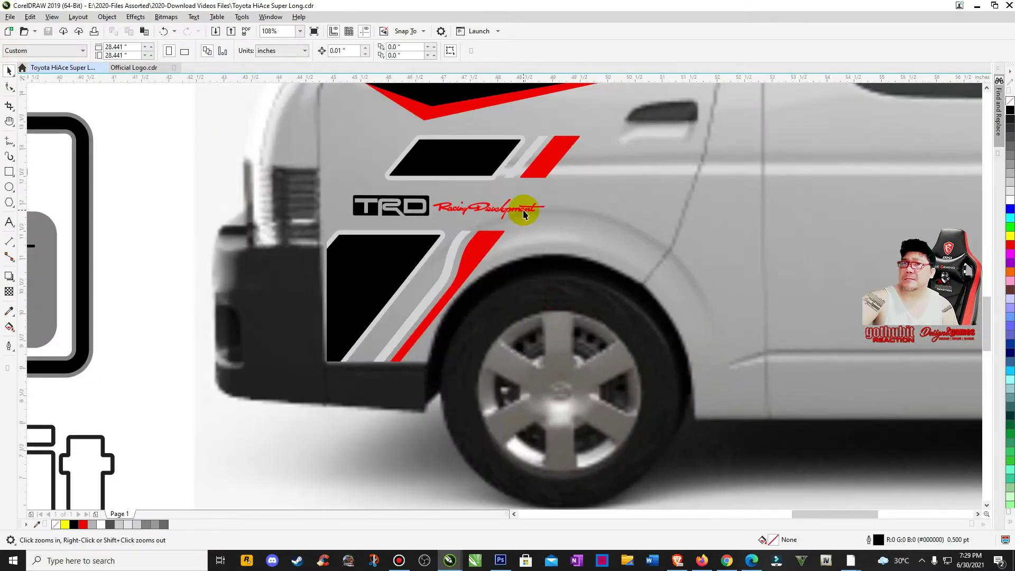
key("space")
left_click(523, 213)
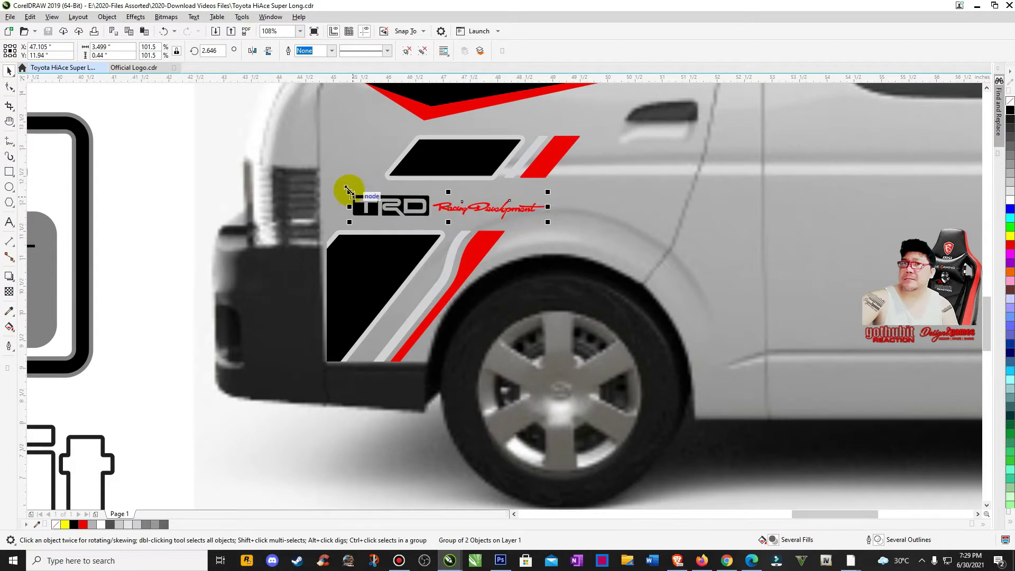
left_click_drag(347, 189, 328, 186)
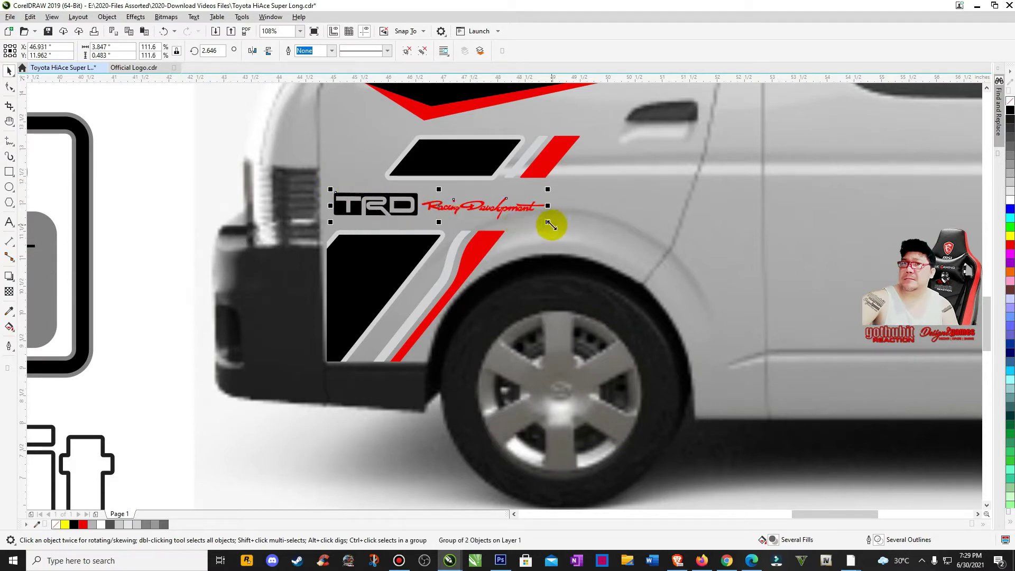
left_click_drag(550, 224, 555, 224)
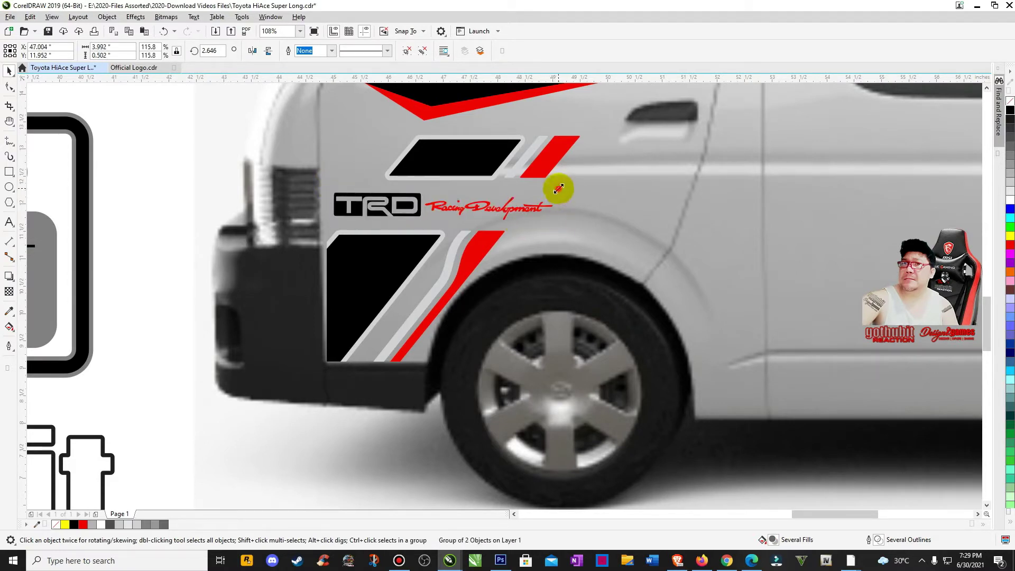
left_click_drag(558, 189, 570, 186)
left_click_drag(570, 224, 566, 236)
key("Escape")
key("F4")
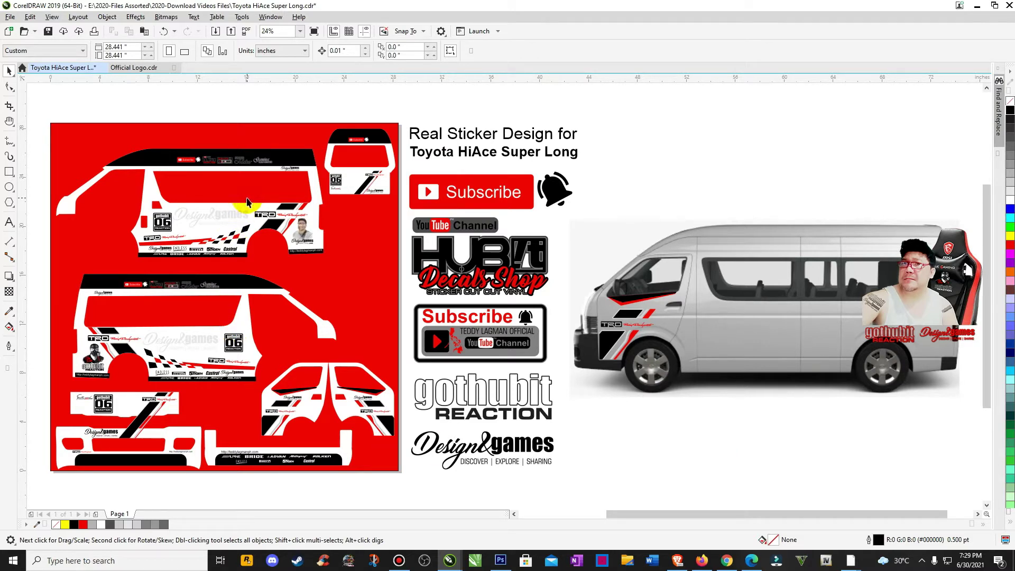
- Select the TRD sticker group on the van's rear and zoom in on the rear wheel
left_click_drag(246, 201, 889, 326)
key("z")
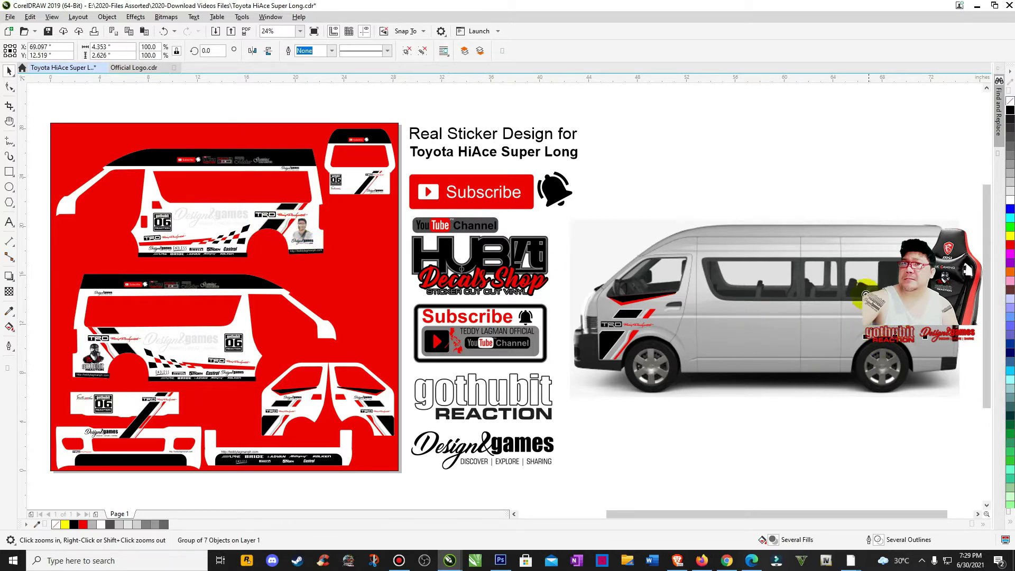
scroll(883, 347, "up", 4)
key("space")
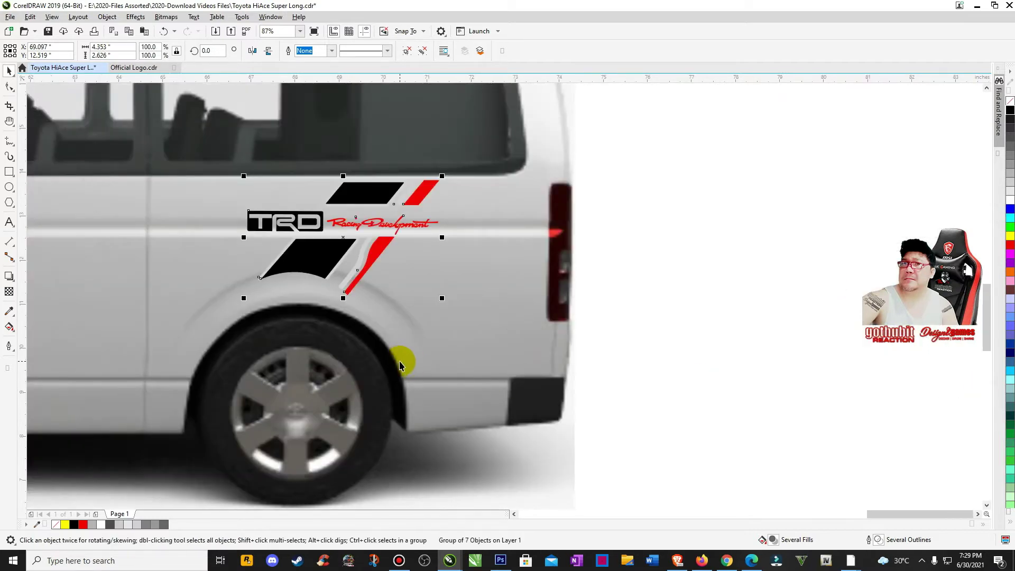
scroll(387, 367, "down", 2)
key("F2")
left_click_drag(260, 262, 518, 404)
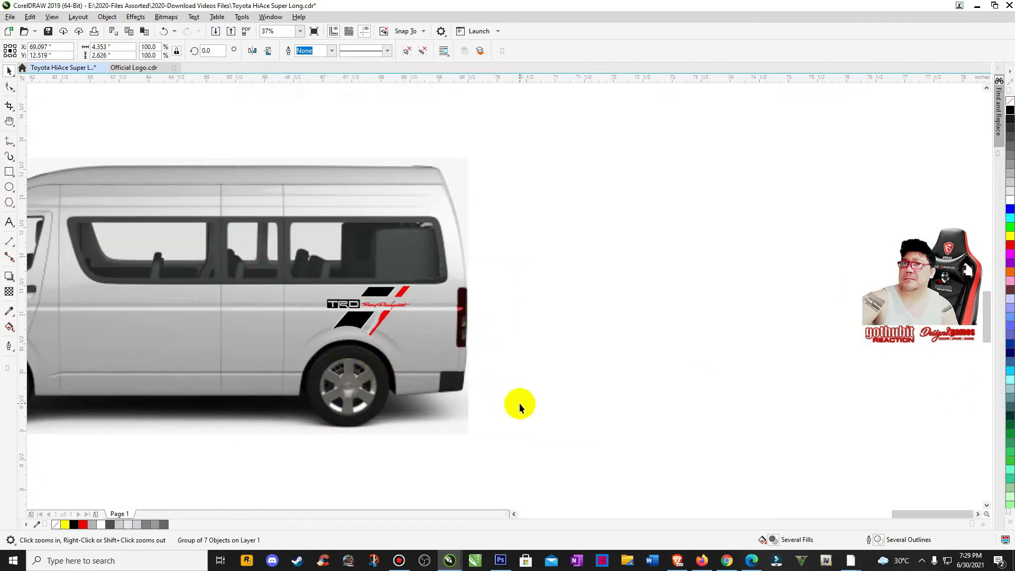
- Enlarge the rear TRD group to about 139% and nudge it into place over the wheel arch
left_click_drag(575, 306, 645, 372)
left_click_drag(518, 272, 512, 279)
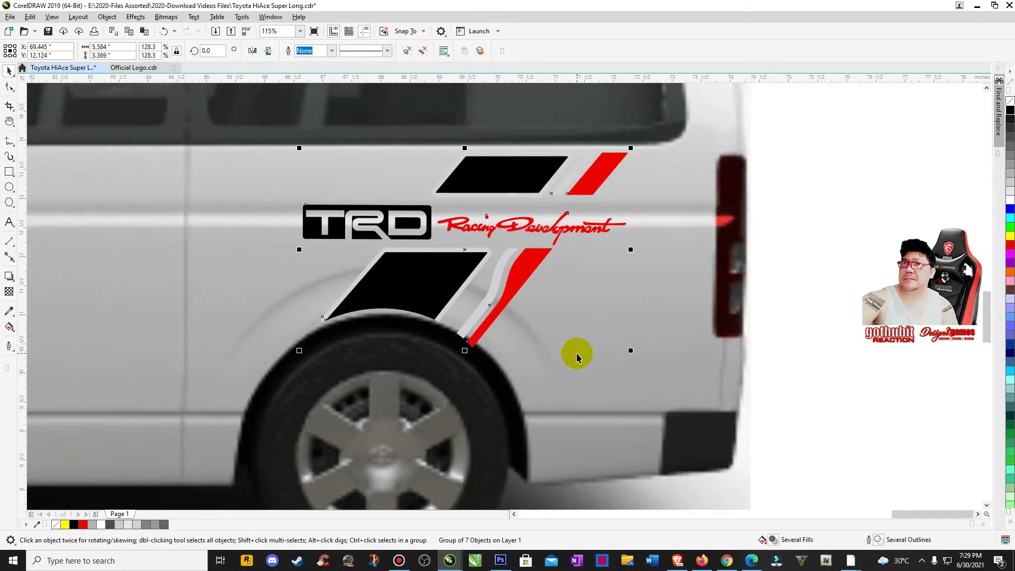
key("Right")
key("Right")
key("Right")
key("Right")
key("Right")
key("Right")
key("Right")
key("Right")
key("Right")
key("Right")
key("Right")
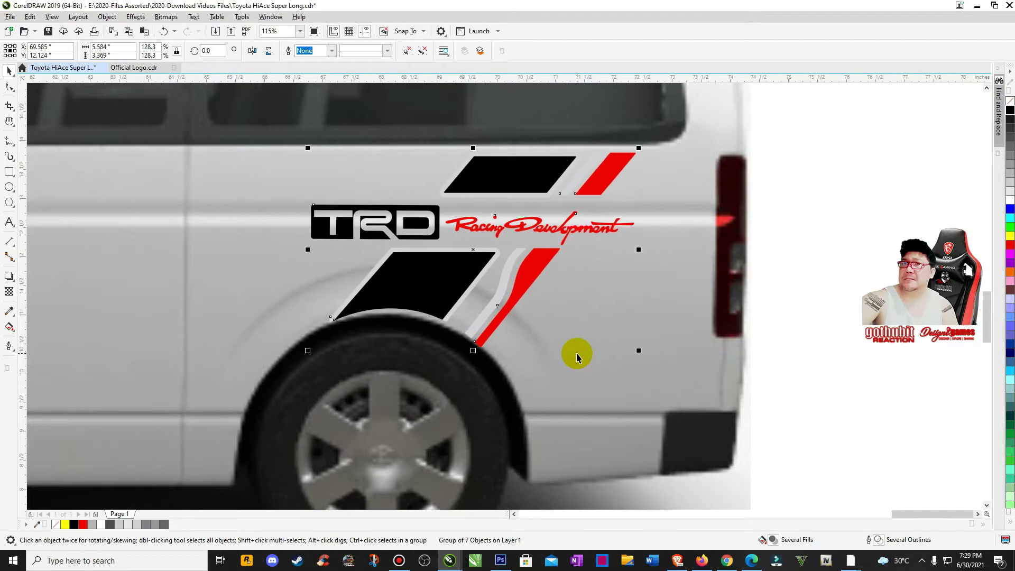
key("Down")
key("Down")
key("Down")
key("Down")
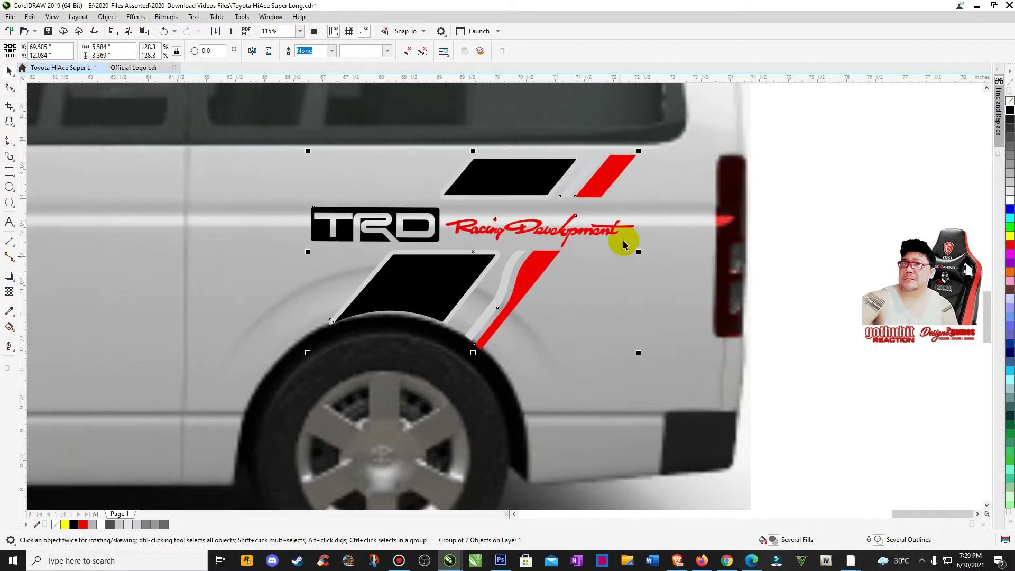
left_click_drag(637, 153, 647, 145)
left_click_drag(308, 353, 277, 367)
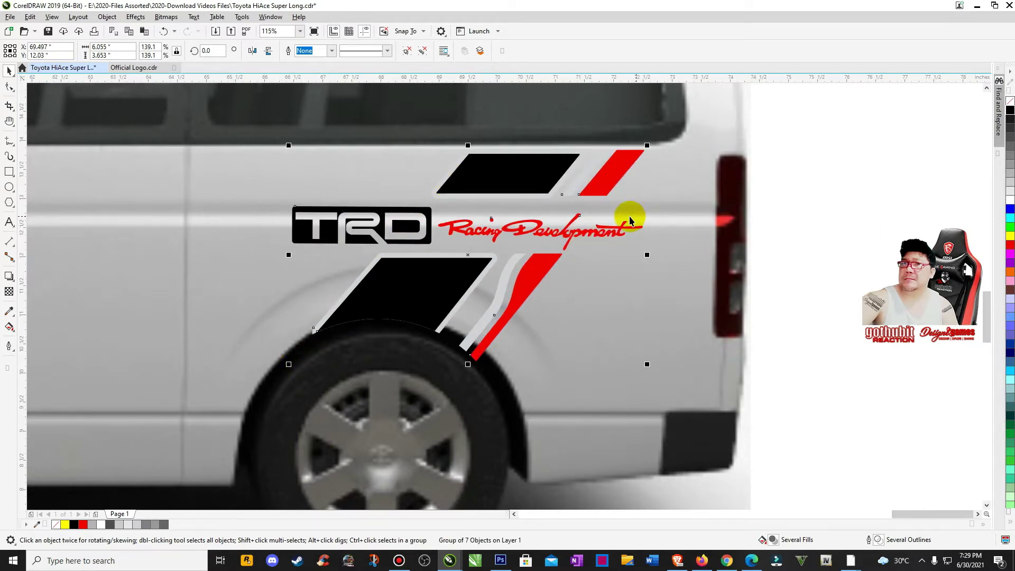
scroll(414, 258, "down", 3)
- In wireframe view, draw a circle around the rear tyre, convert it to curves, and fit it
key("z")
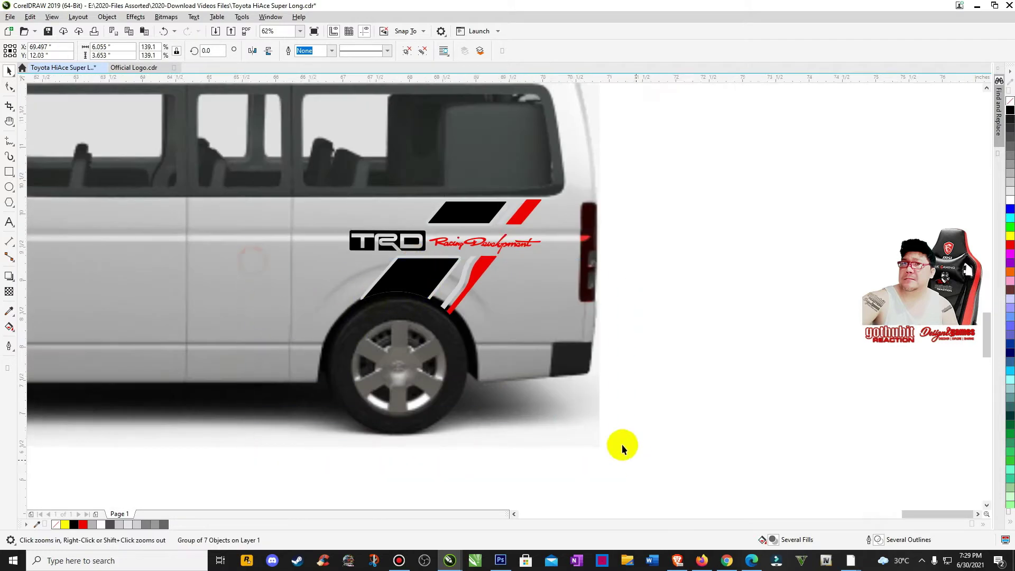
left_click(441, 358)
left_click(9, 186)
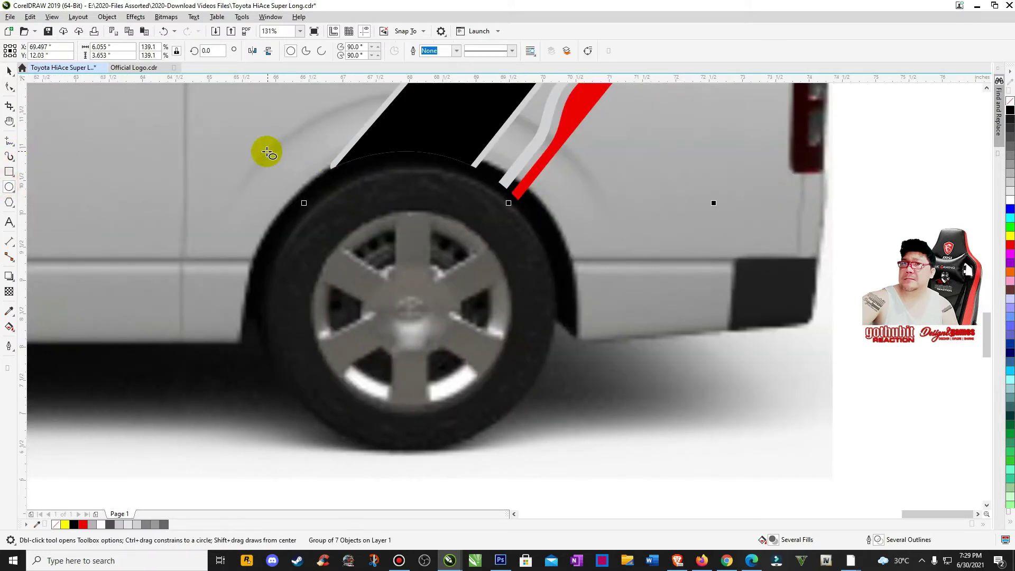
left_click_drag(261, 140, 569, 418)
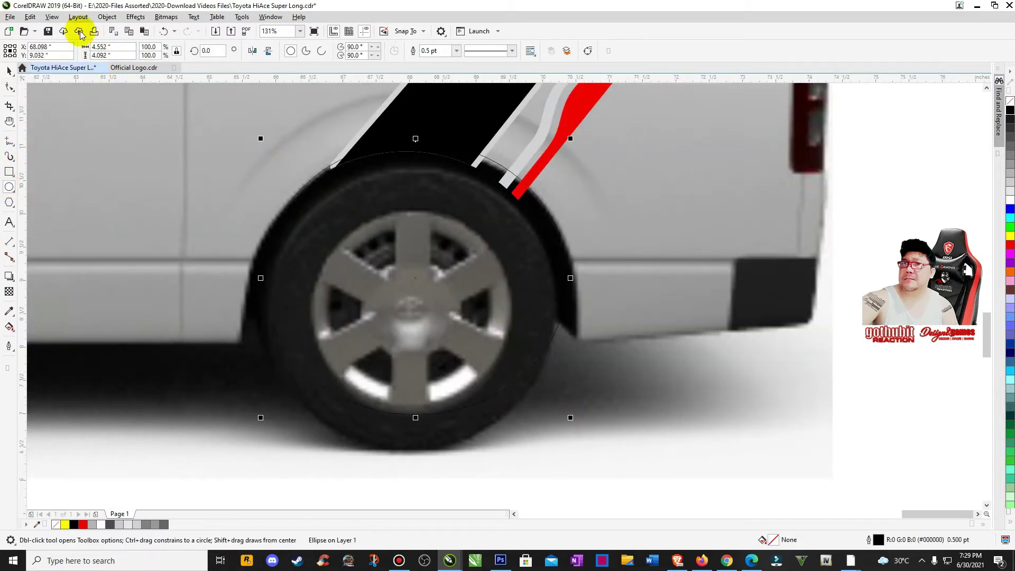
left_click(51, 17)
left_click(66, 27)
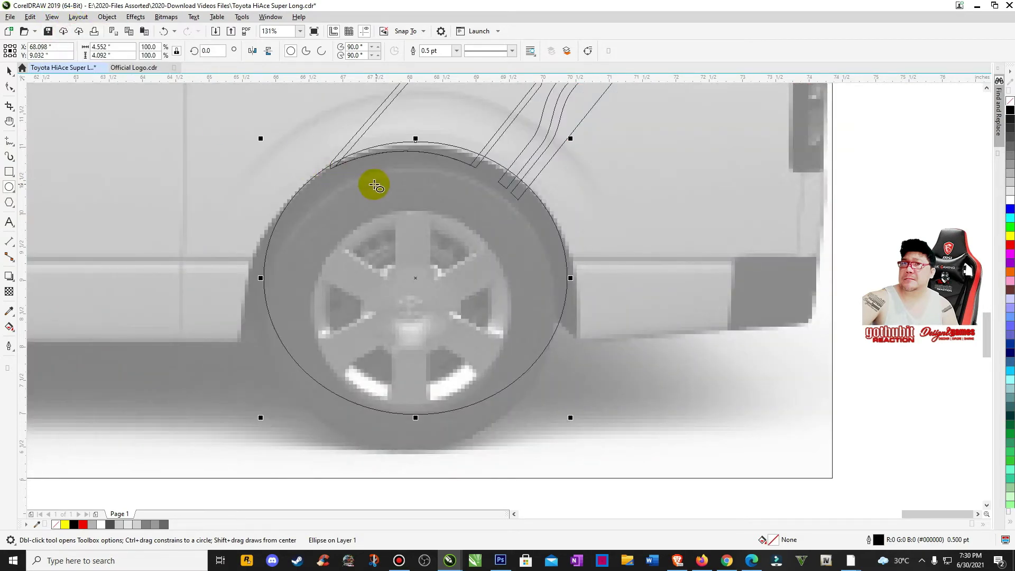
left_click(9, 72)
key("ctrl+q")
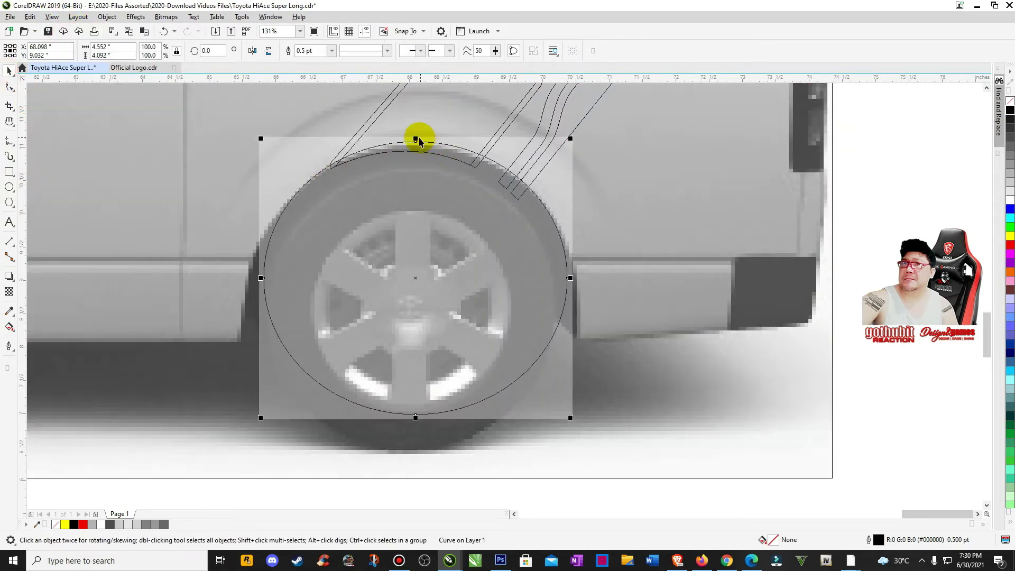
left_click(417, 139)
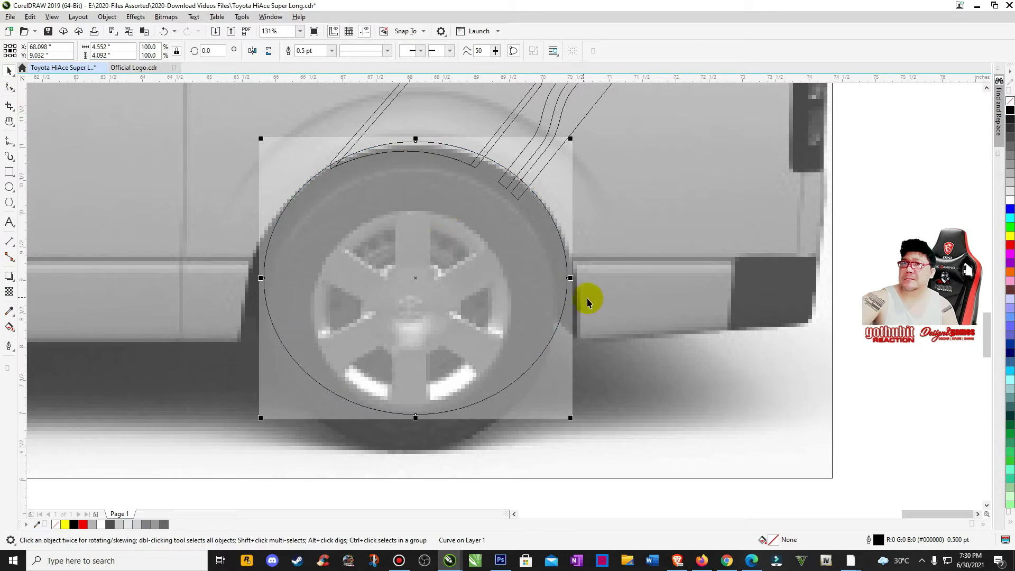
left_click_drag(568, 280, 578, 283)
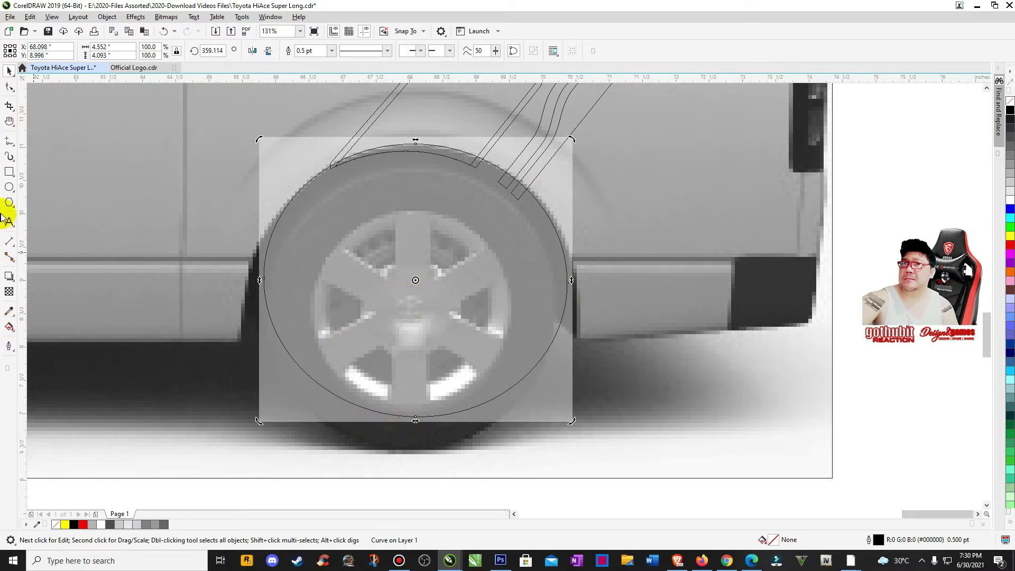
left_click(293, 196)
mouse_move(260, 139)
left_mouse_down()
mouse_move(247, 129)
mouse_move(254, 133)
left_mouse_up()
left_click_drag(570, 420, 579, 428)
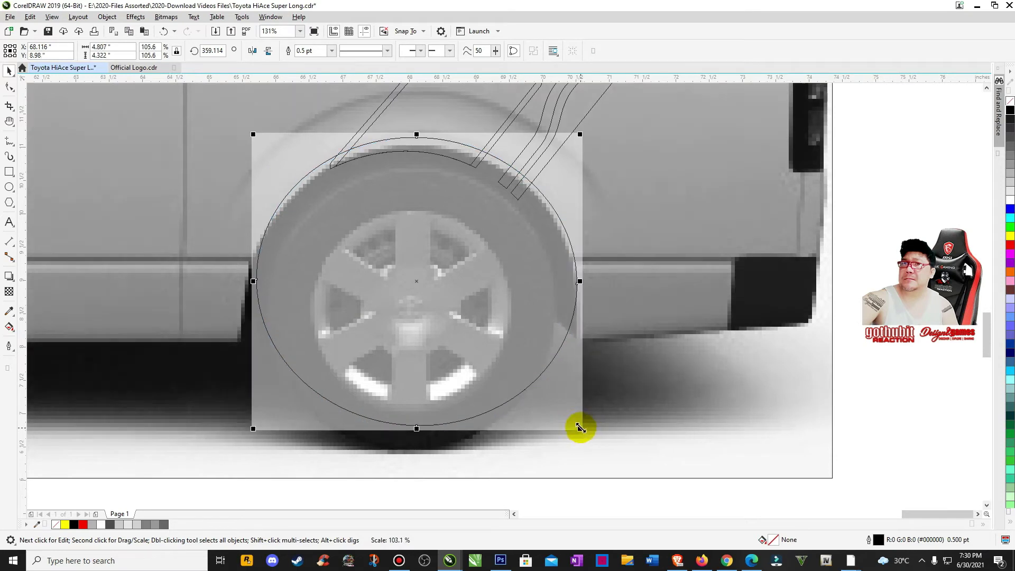
- Trim the diagonal stripe lines with the circle, then delete the guide circle
left_click(545, 150)
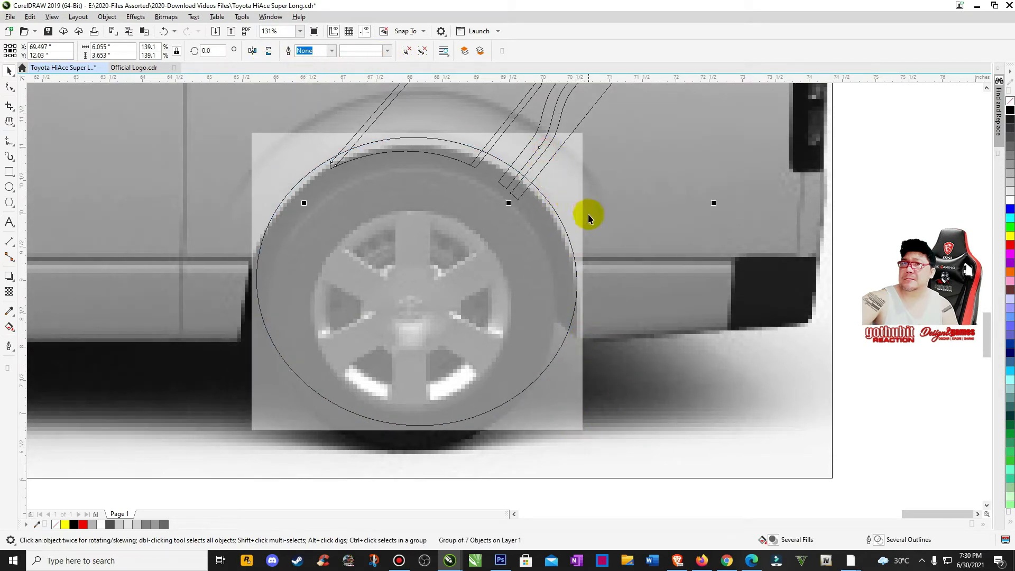
left_click(541, 169)
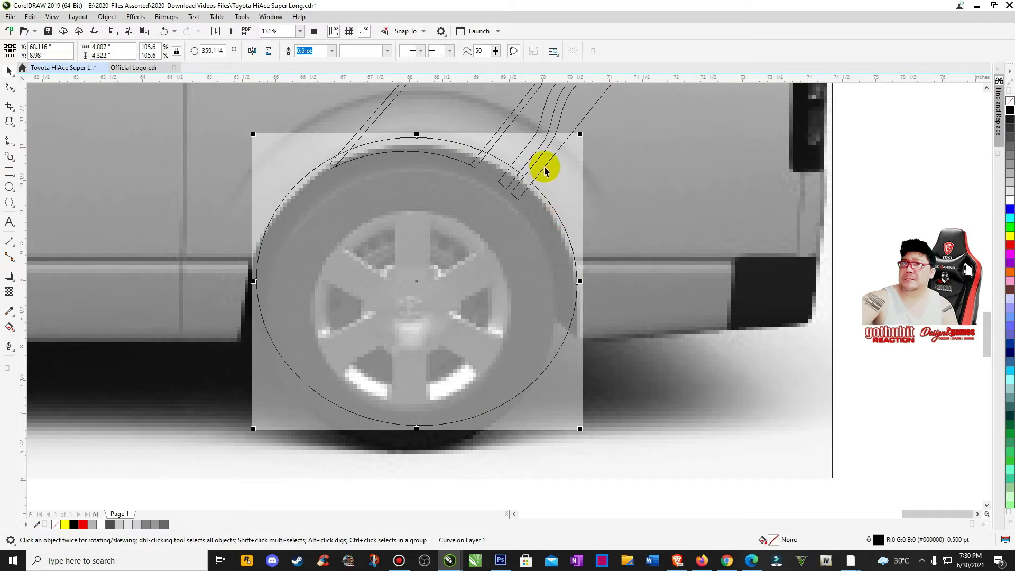
left_click(544, 166, "shift")
left_click(327, 51)
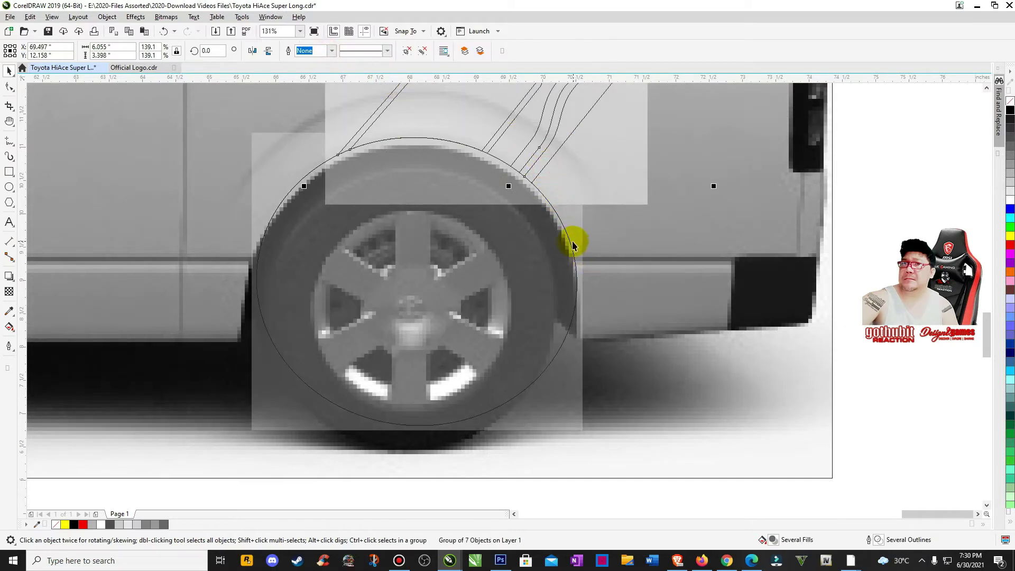
left_click(569, 243)
key("Delete")
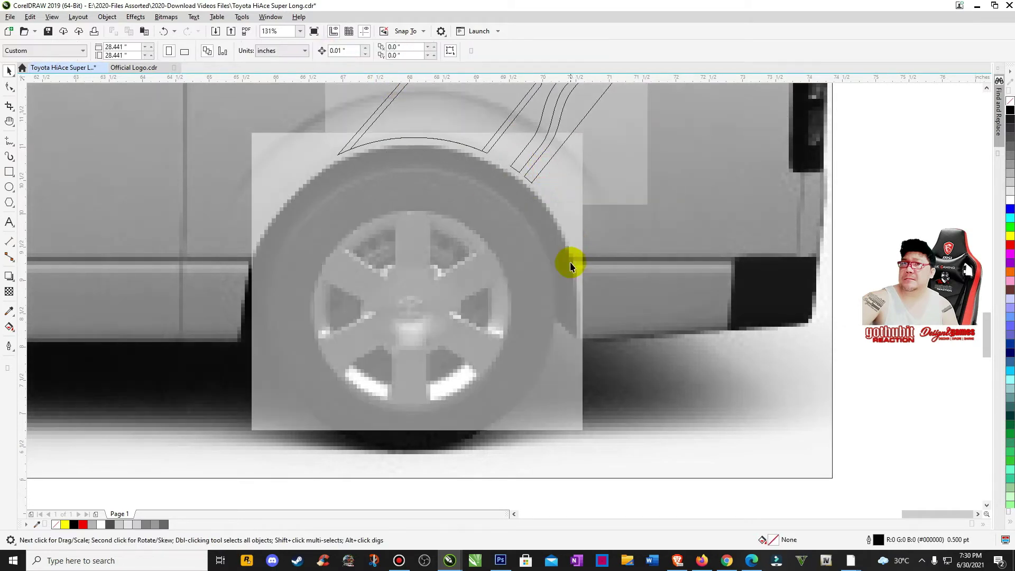
key("F4")
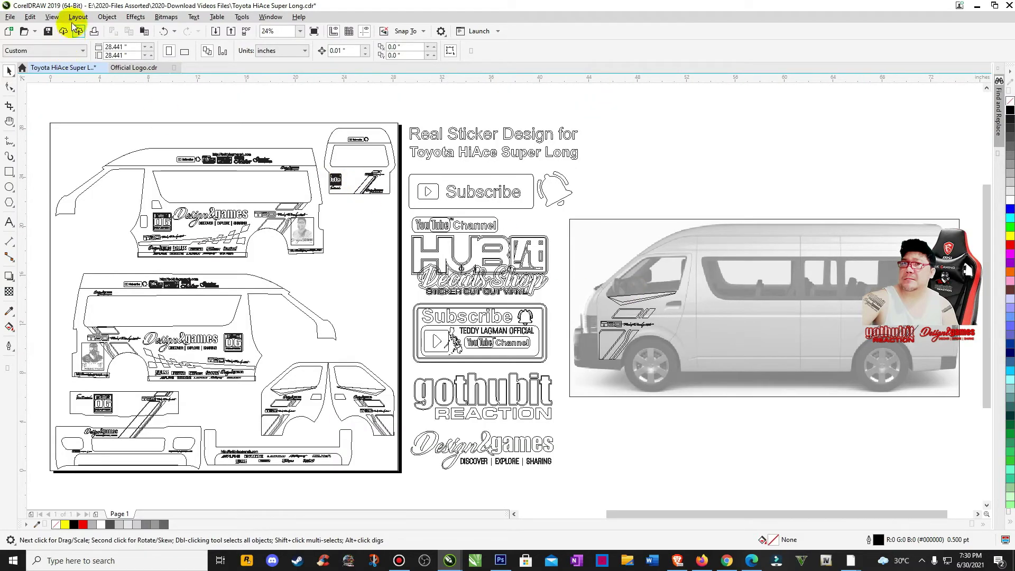
- Switch back to Enhanced full-colour display and check the rear TRD decal and van mockup
left_click(51, 17)
left_click(68, 52)
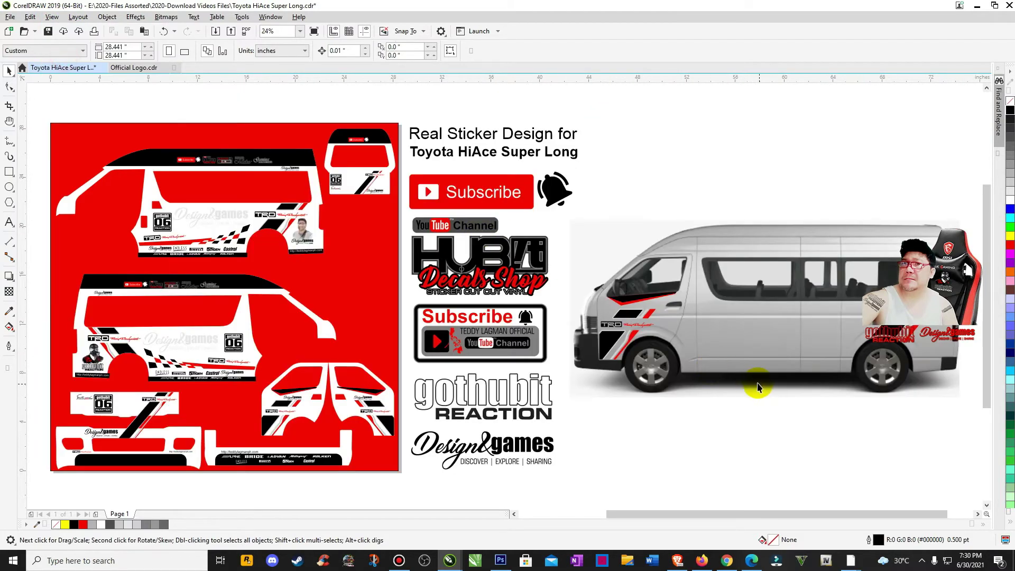
key("z")
left_click_drag(847, 280, 957, 368)
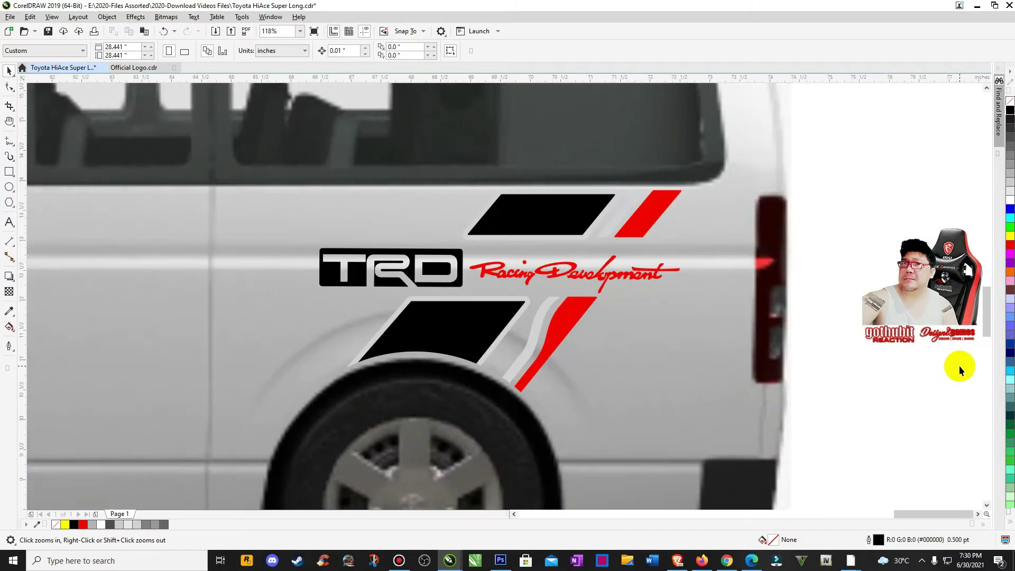
key("F4")
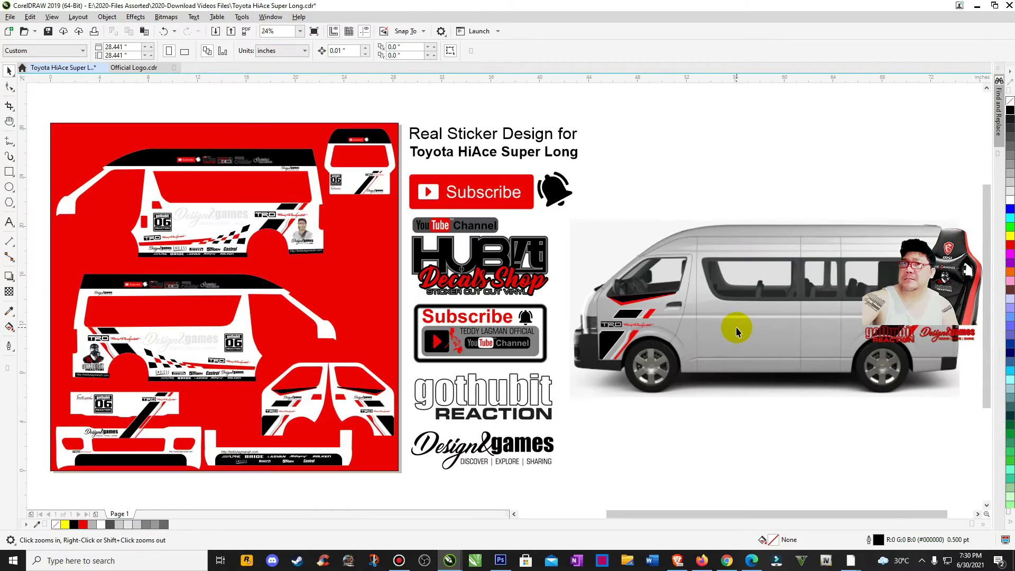
right_click(736, 327)
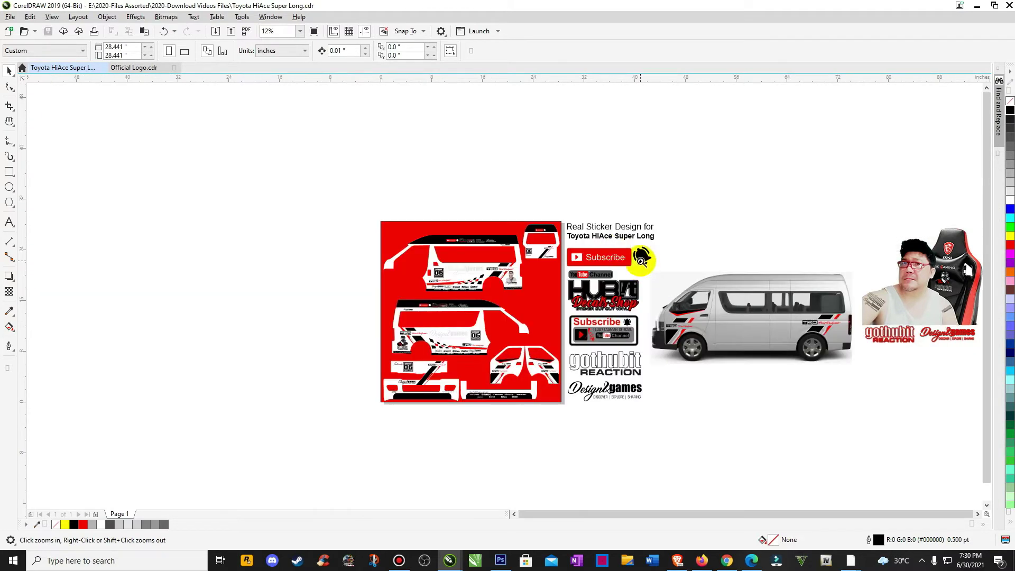
left_click_drag(668, 283, 940, 407)
key("F4")
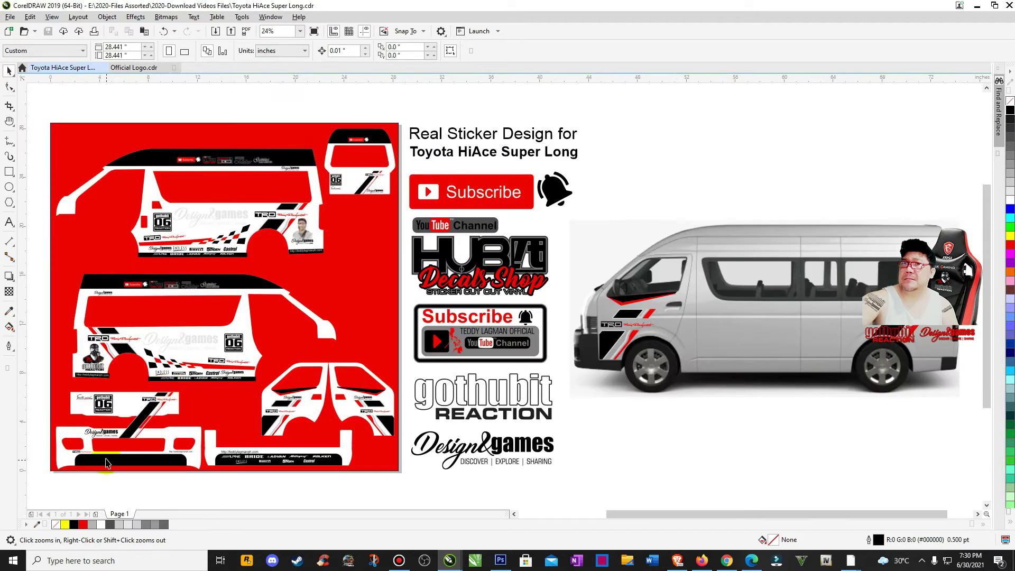
- Move the checkered stripe onto the van's lower side and enlarge it to about 152%
left_click(207, 241)
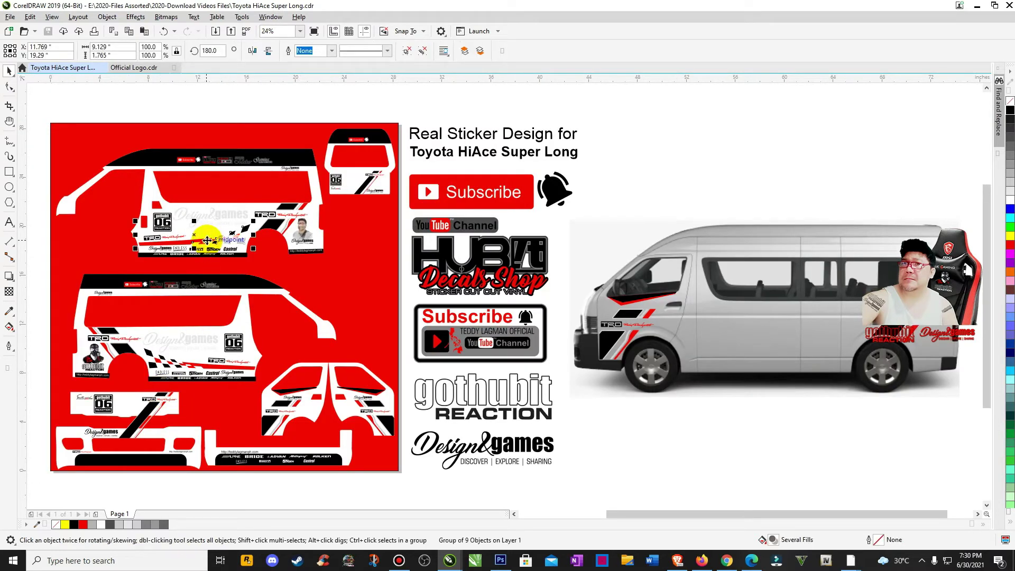
left_click_drag(207, 240, 767, 344)
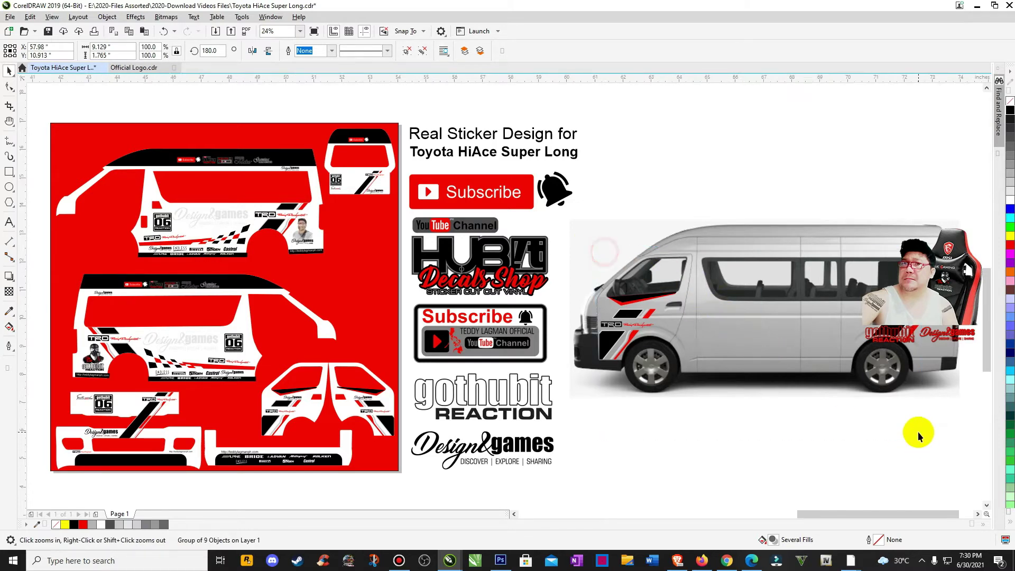
scroll(915, 430, "up", 4)
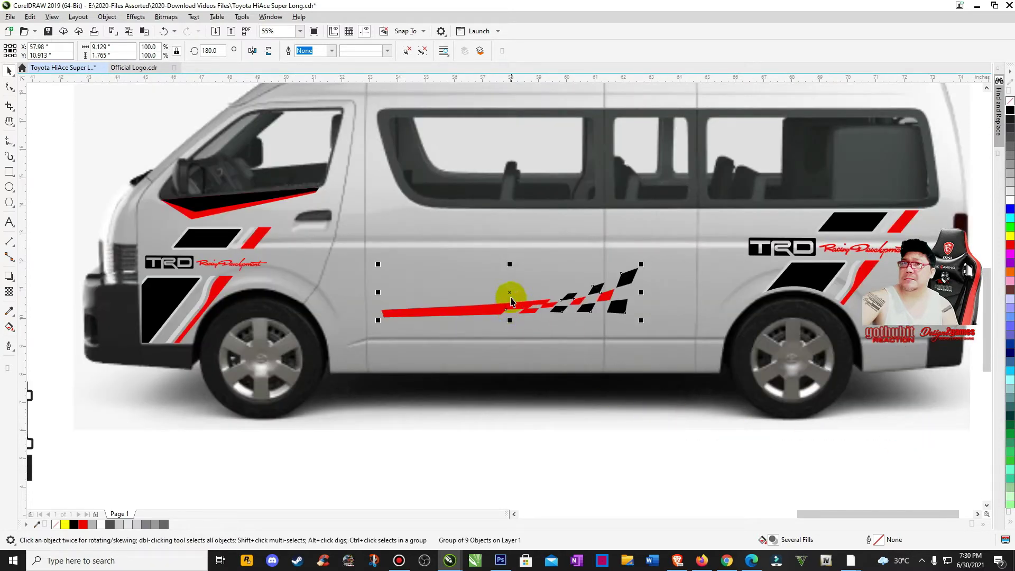
left_click_drag(507, 294, 458, 326)
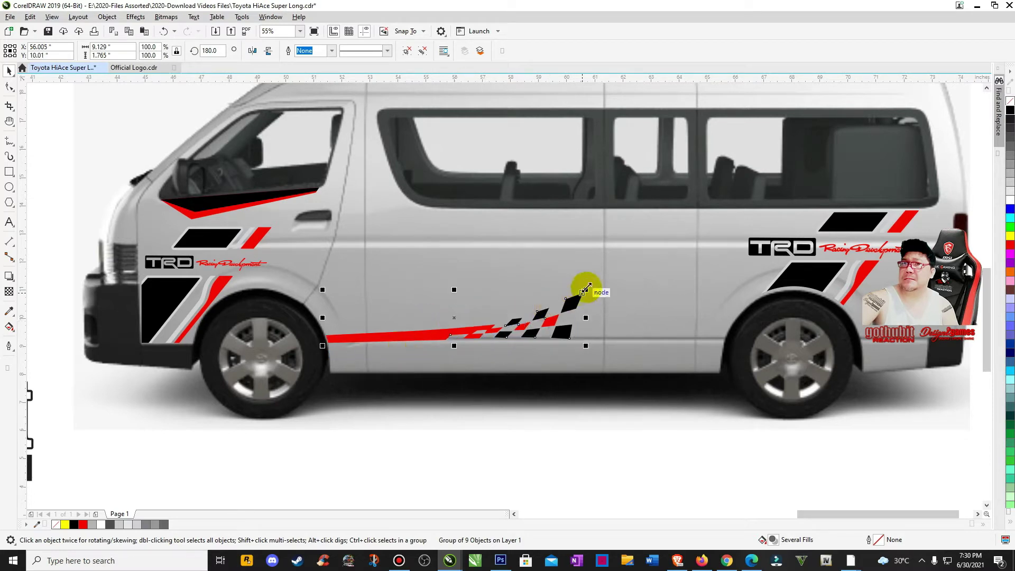
left_click_drag(585, 290, 747, 208)
left_click(630, 453)
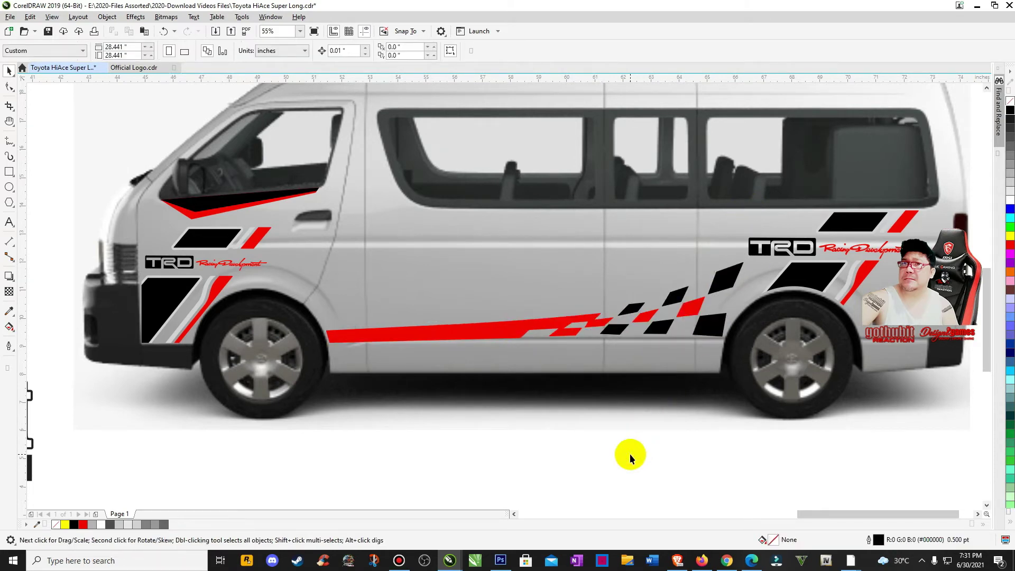
key("F4")
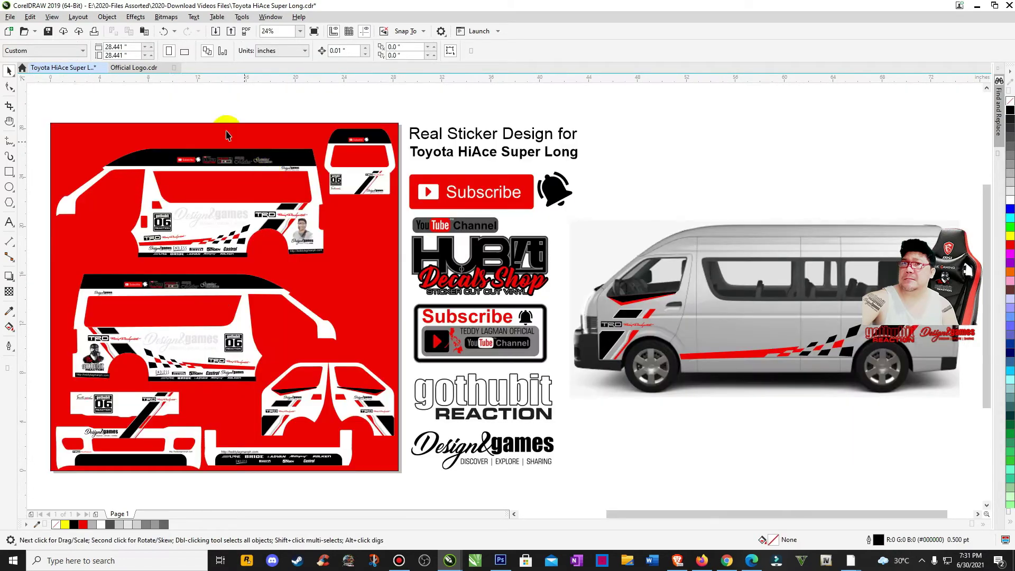
left_click(51, 17)
left_click(73, 30)
key("z")
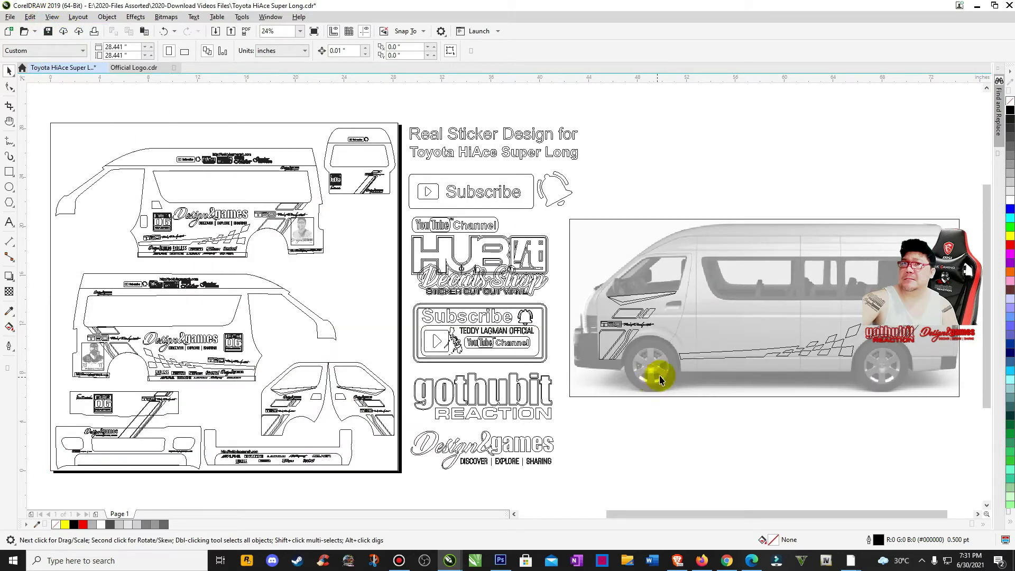
left_click_drag(559, 234, 942, 412)
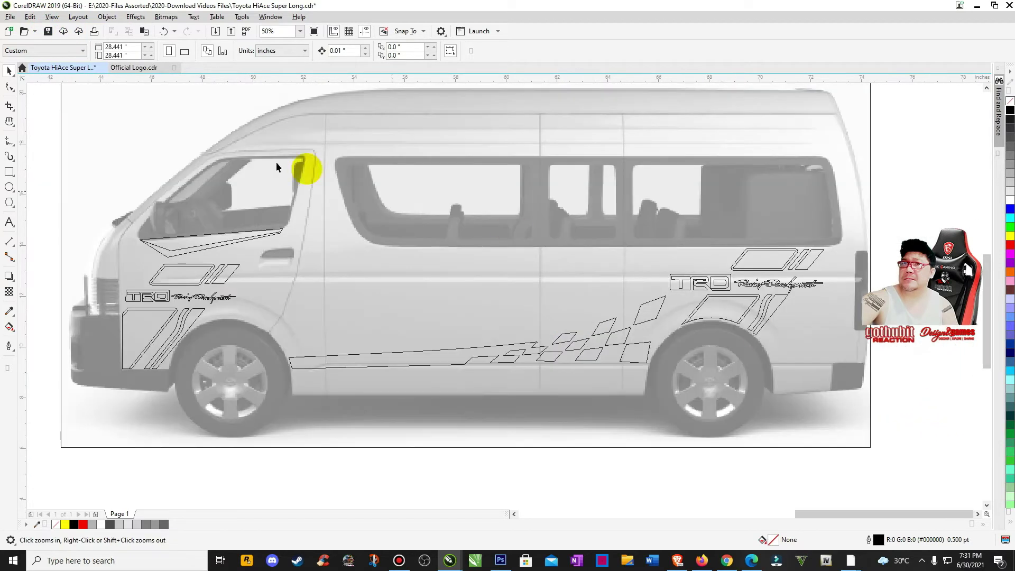
left_click(51, 16)
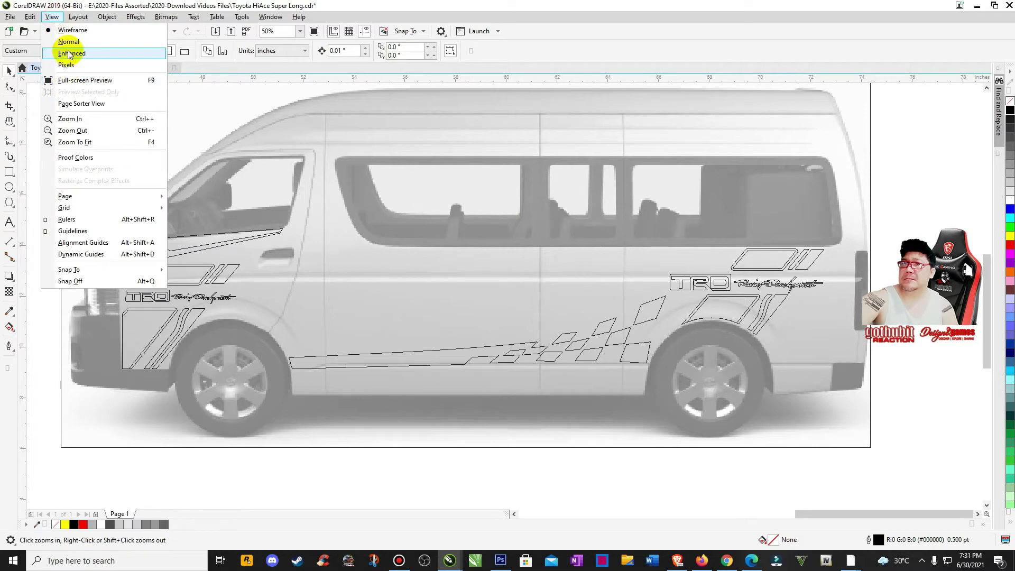
left_click(67, 55)
right_click(410, 233)
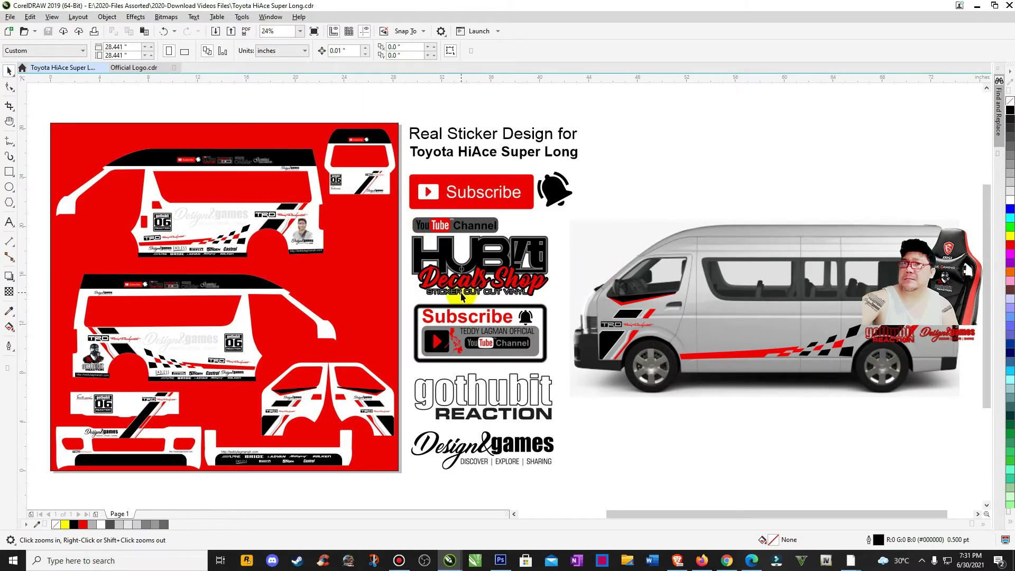
key("space")
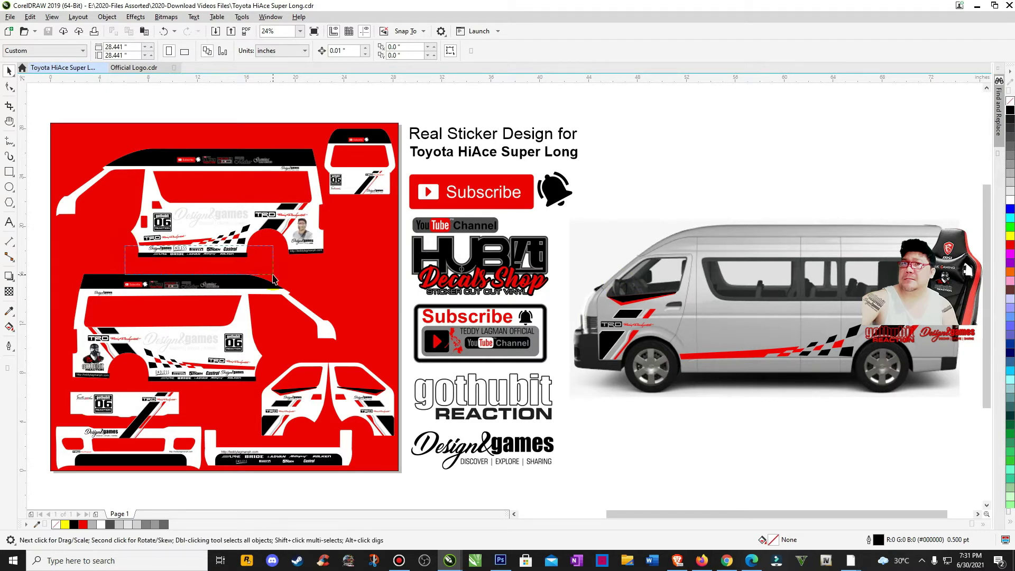
- Move the sponsor logos onto the van's lower body, scale them to about 154%, and nudge them up
left_click_drag(273, 278, 273, 279)
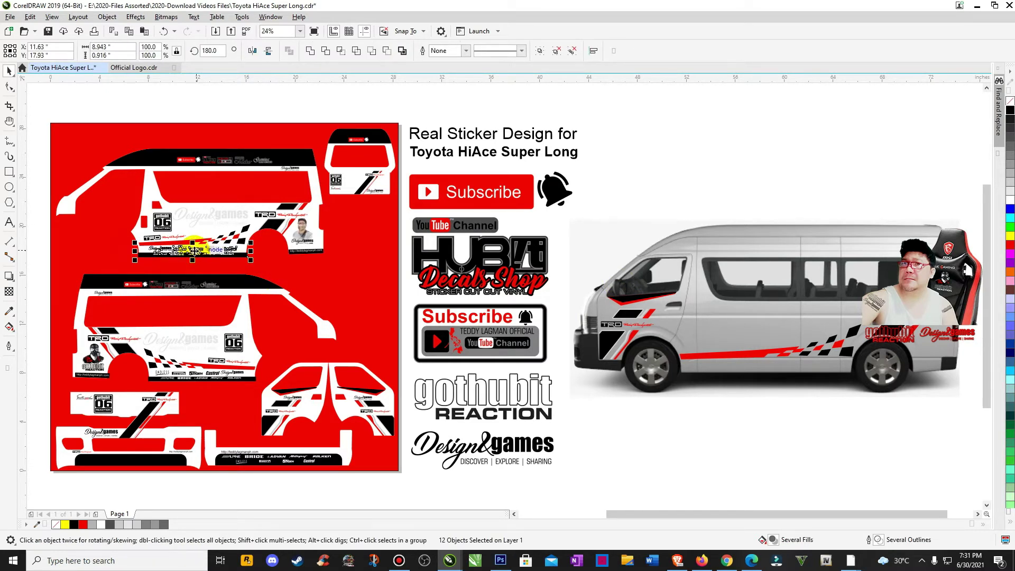
left_click_drag(193, 250, 737, 377)
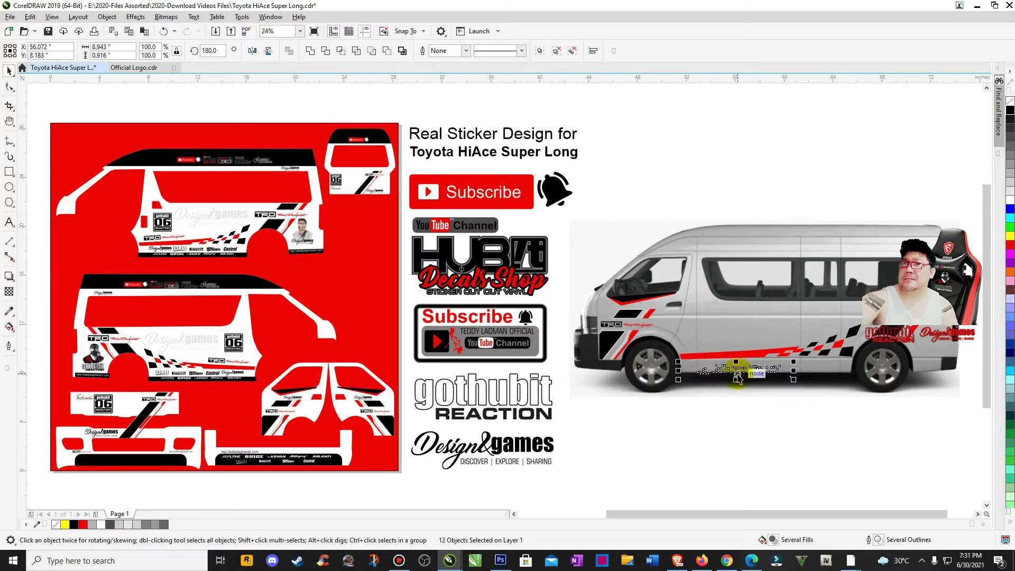
key("z")
left_click(971, 435)
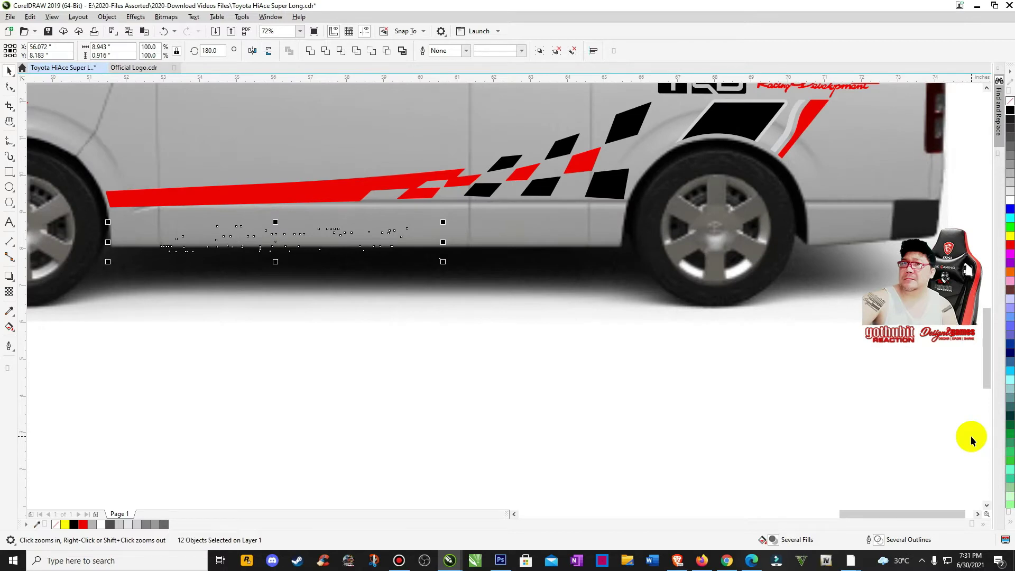
left_click_drag(442, 262, 617, 362)
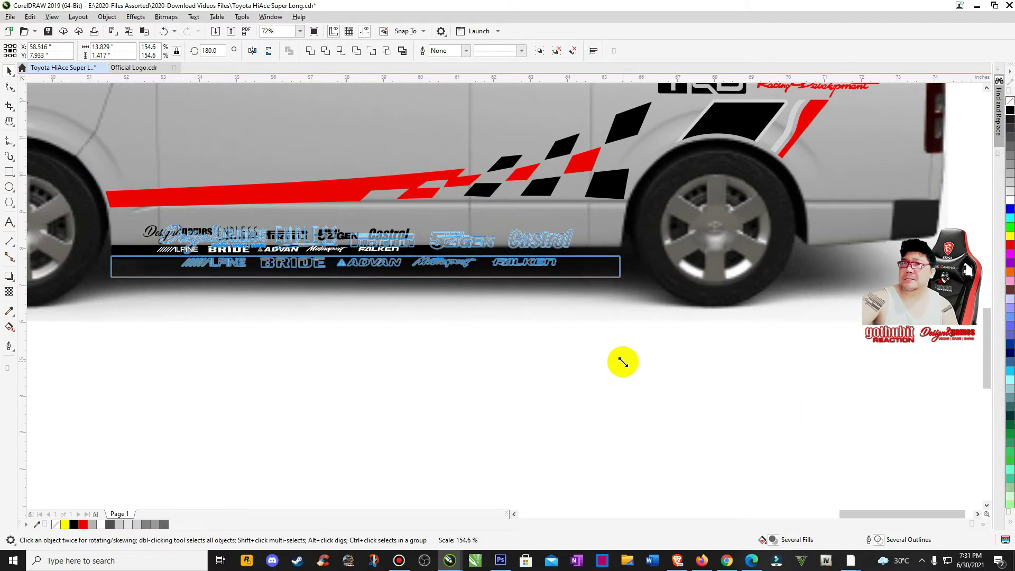
key("Up")
key("Up")
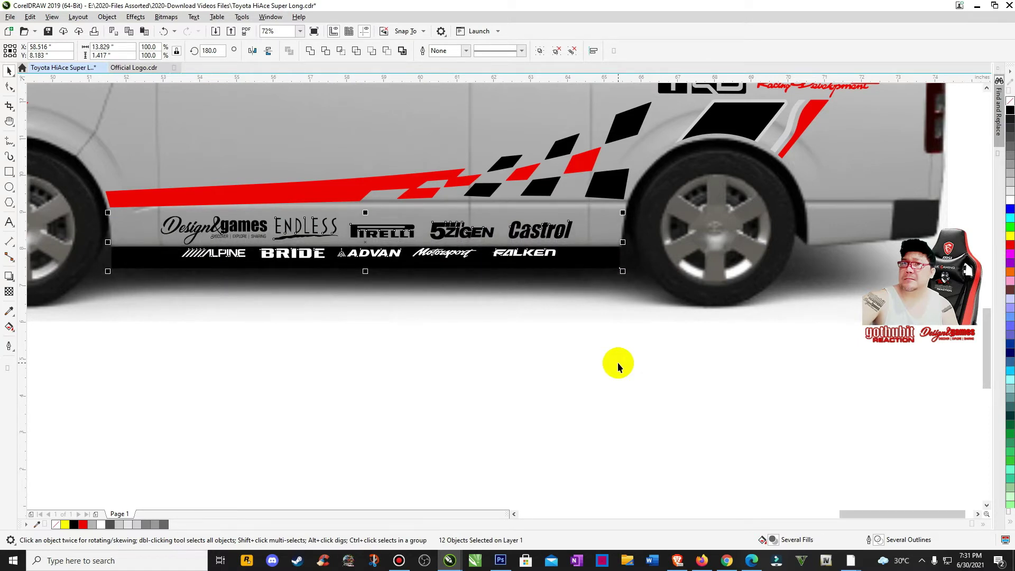
key("Up")
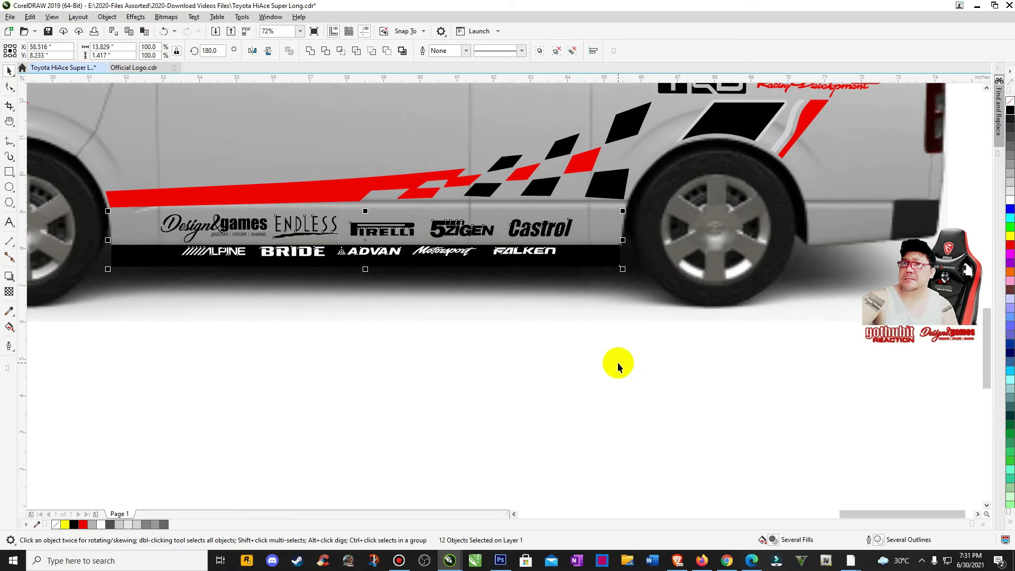
left_click(617, 363)
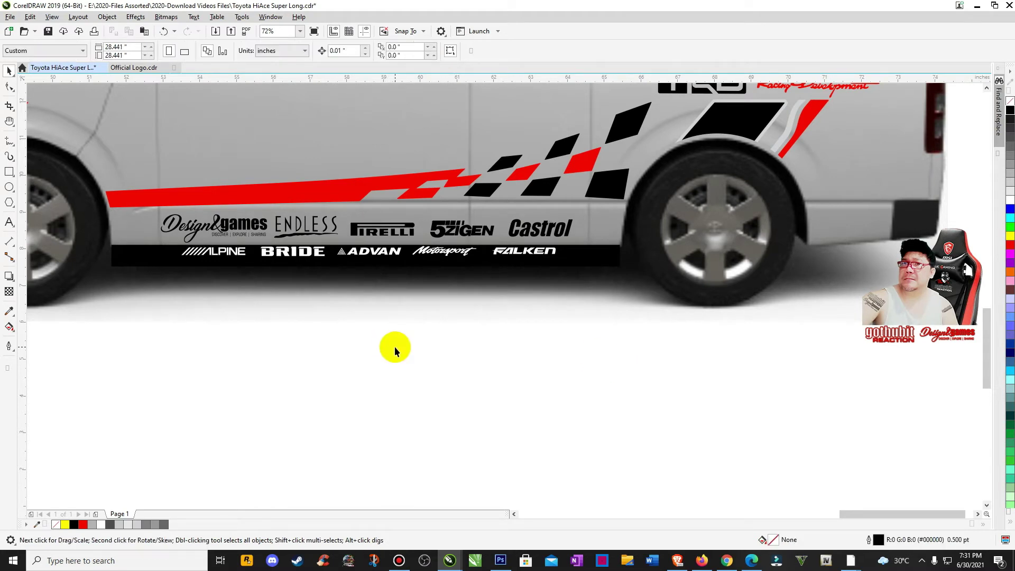
- Enlarge the bottom row of five sponsor logos, ALPINE to FALKEN, to fill the black band
left_click_drag(157, 306, 578, 229)
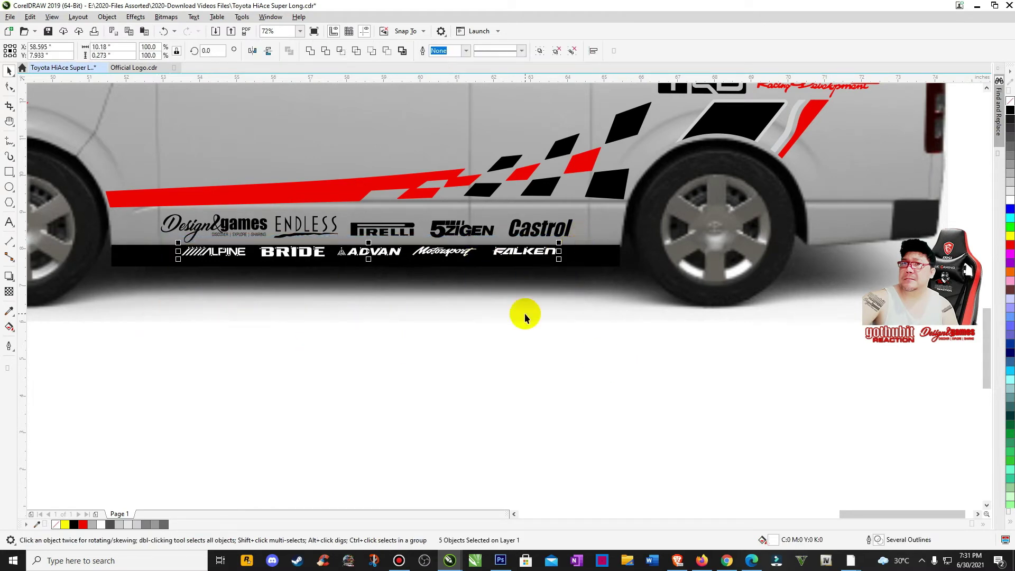
key("Down")
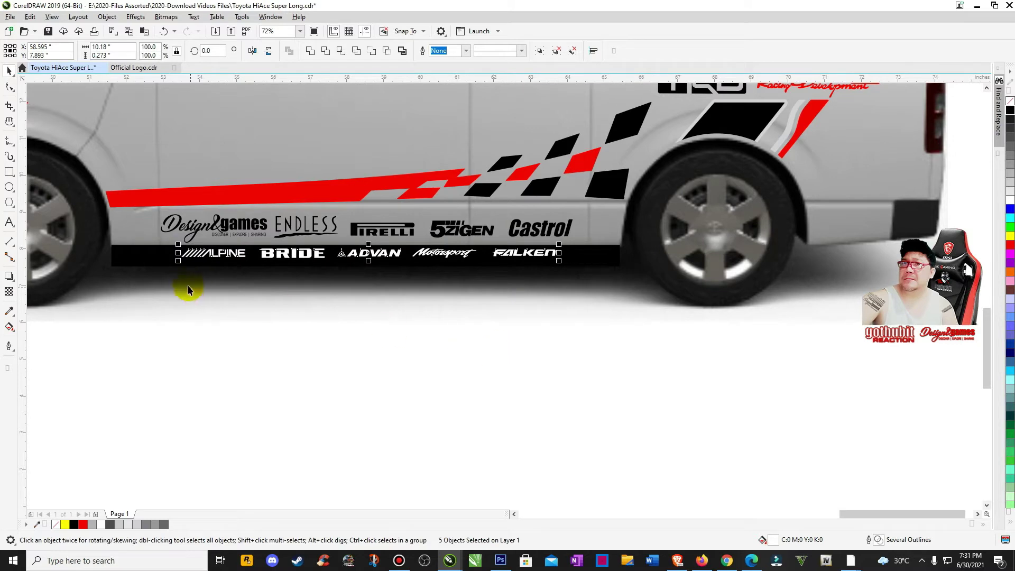
left_click(180, 260)
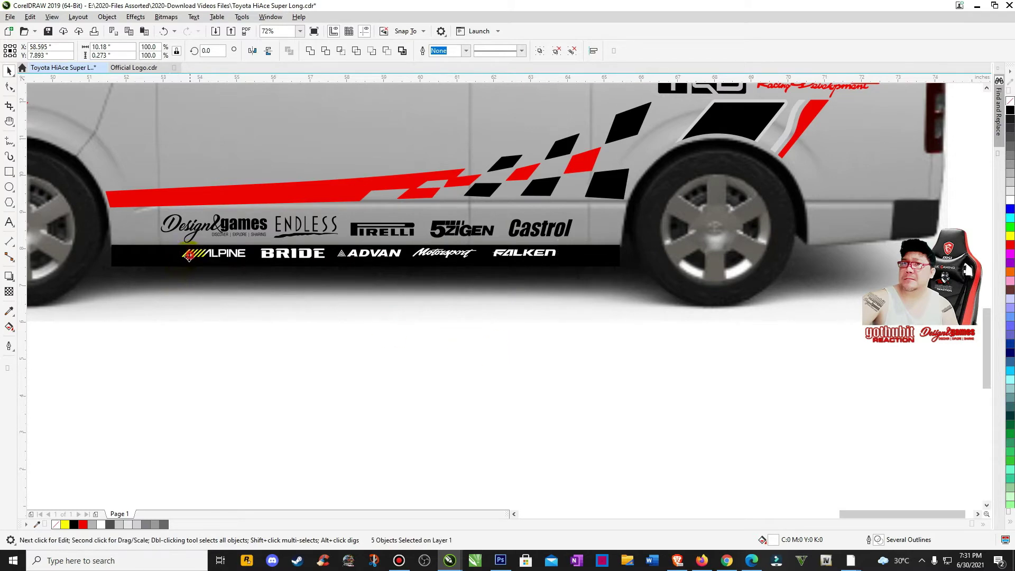
left_click(181, 264)
left_click_drag(180, 260, 163, 263)
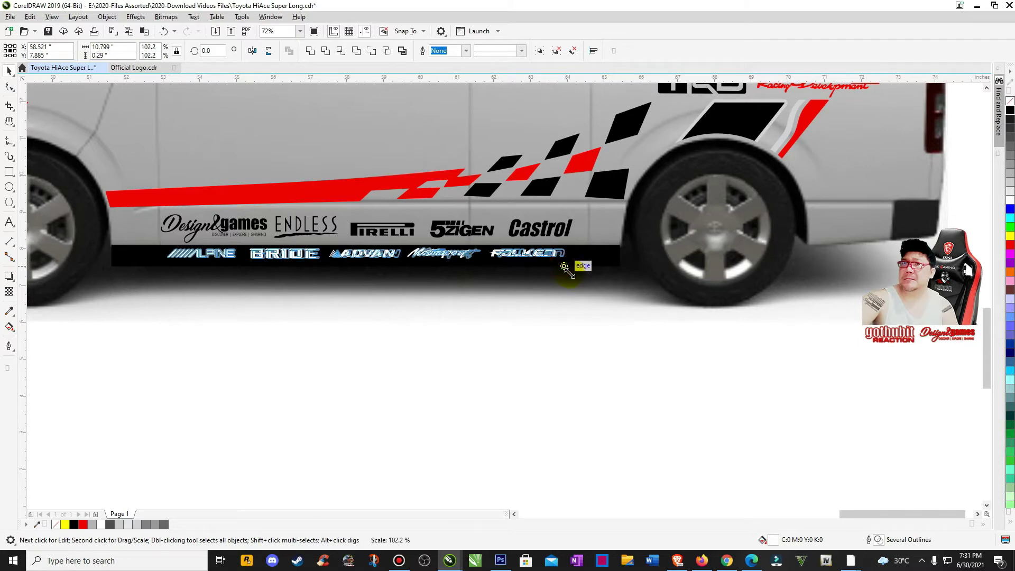
left_click(528, 360)
key("F4")
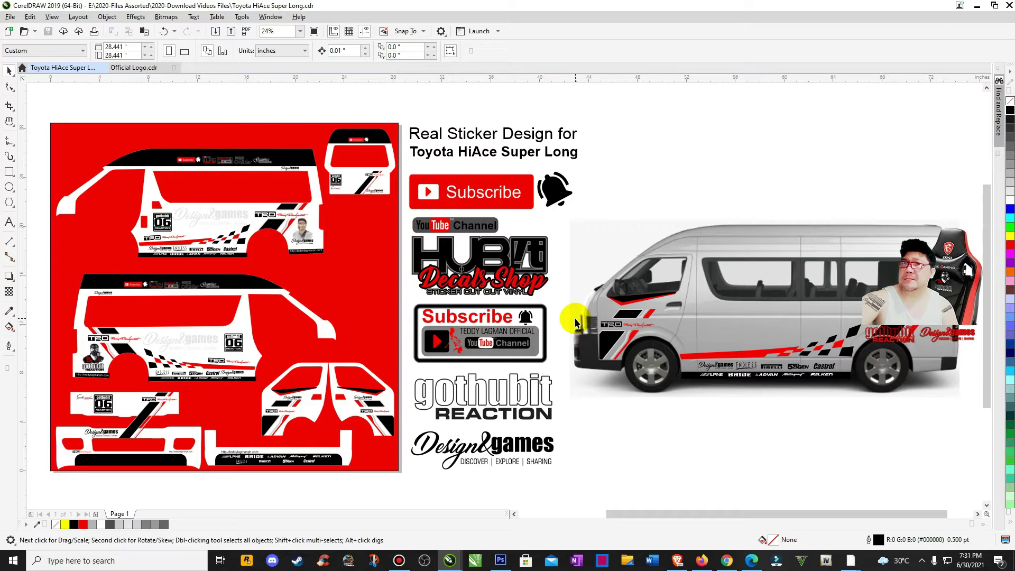
scroll(575, 319, "down", 1)
key("F2")
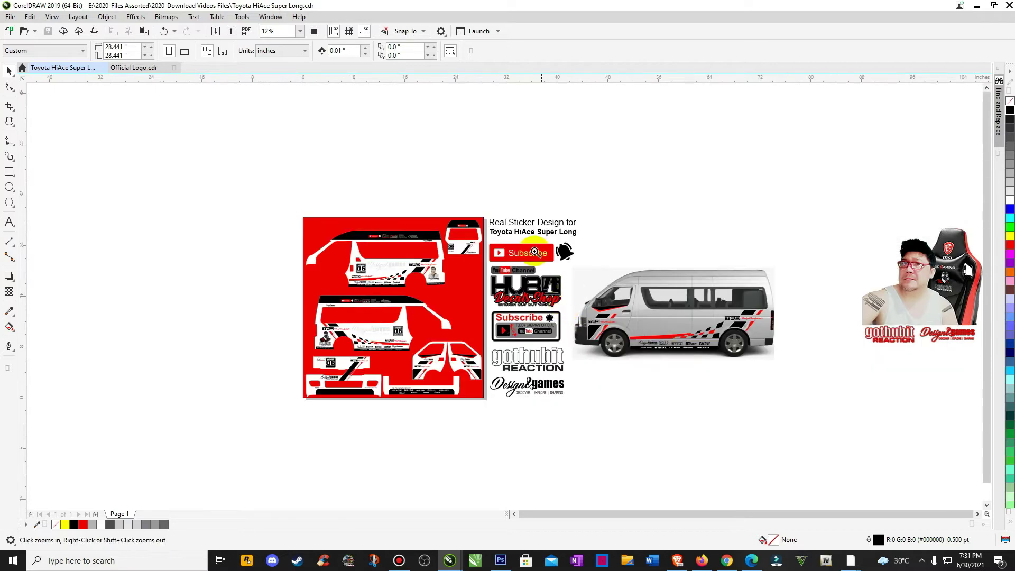
left_click_drag(451, 205, 941, 478)
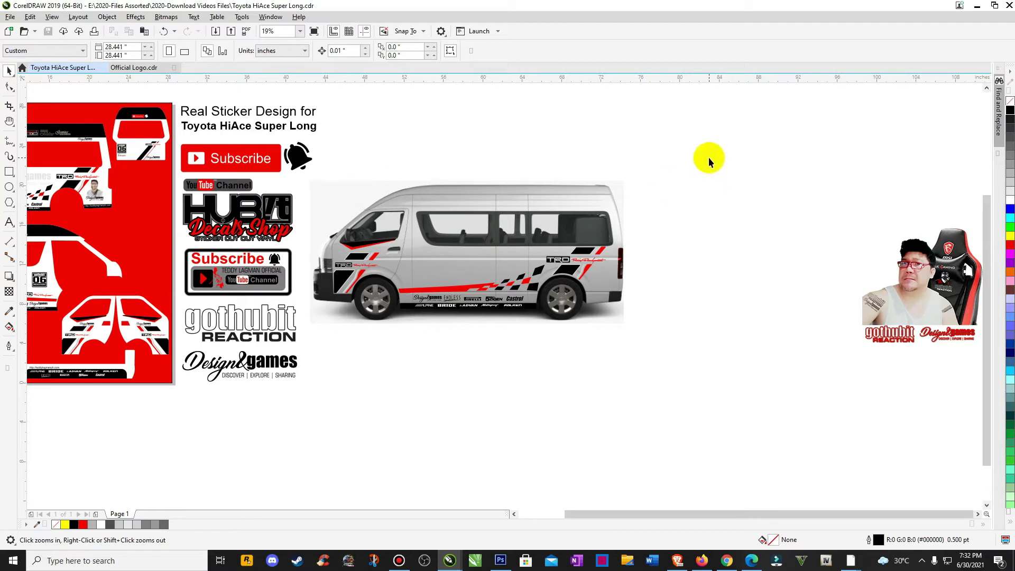
- Group the van's 23 decal objects into one group
left_click_drag(331, 349, 311, 349)
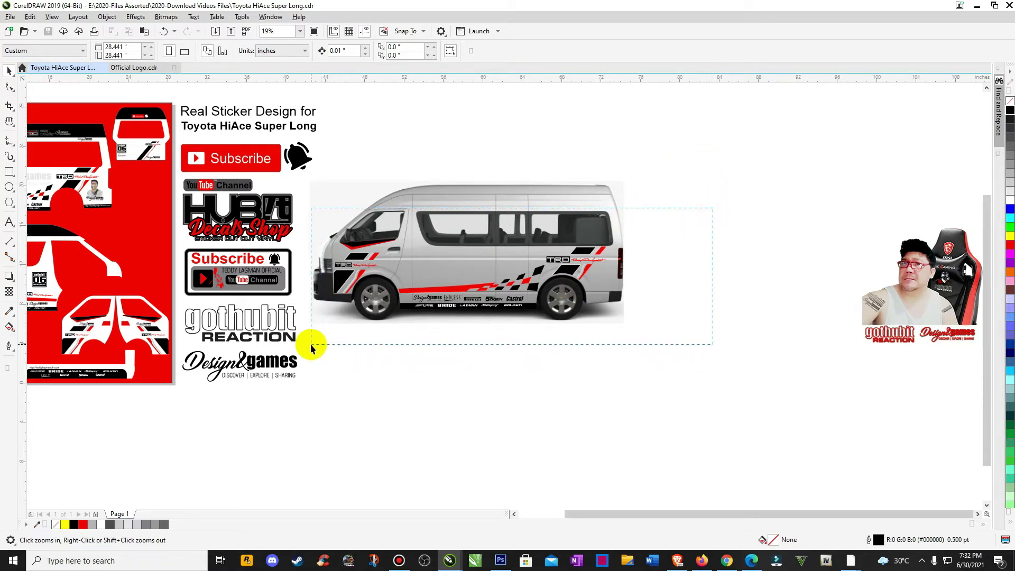
key("space")
left_click(529, 227)
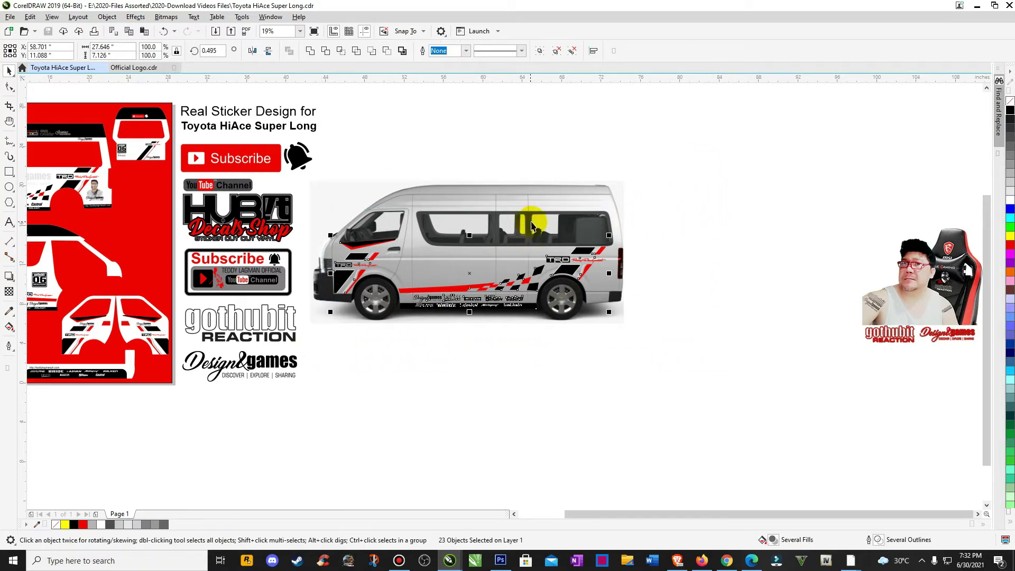
key("ctrl+g")
- Unlock the van photo, move it up, and place a horizontally mirrored copy below it
right_click(557, 215)
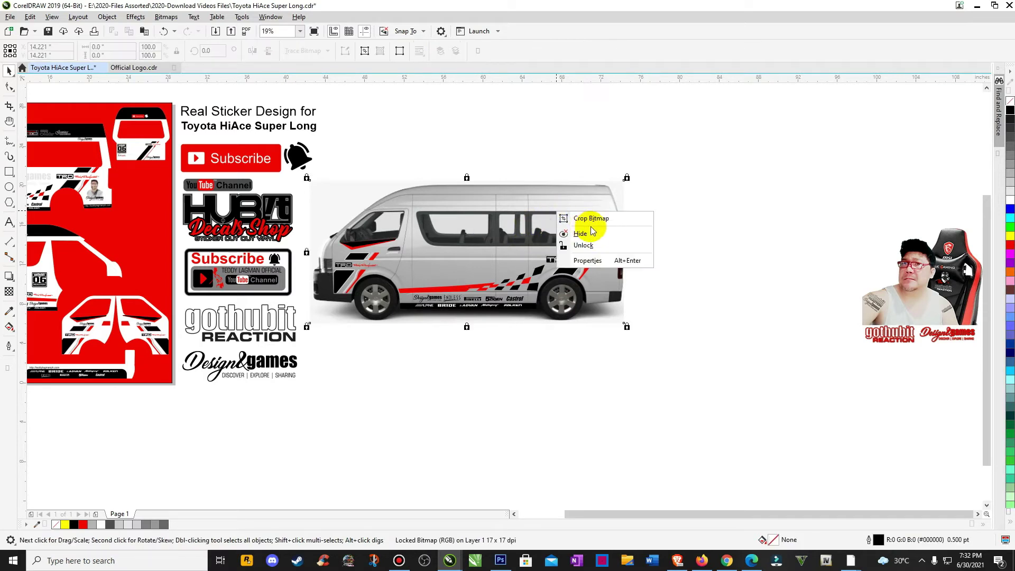
left_click(581, 243)
left_click(763, 277)
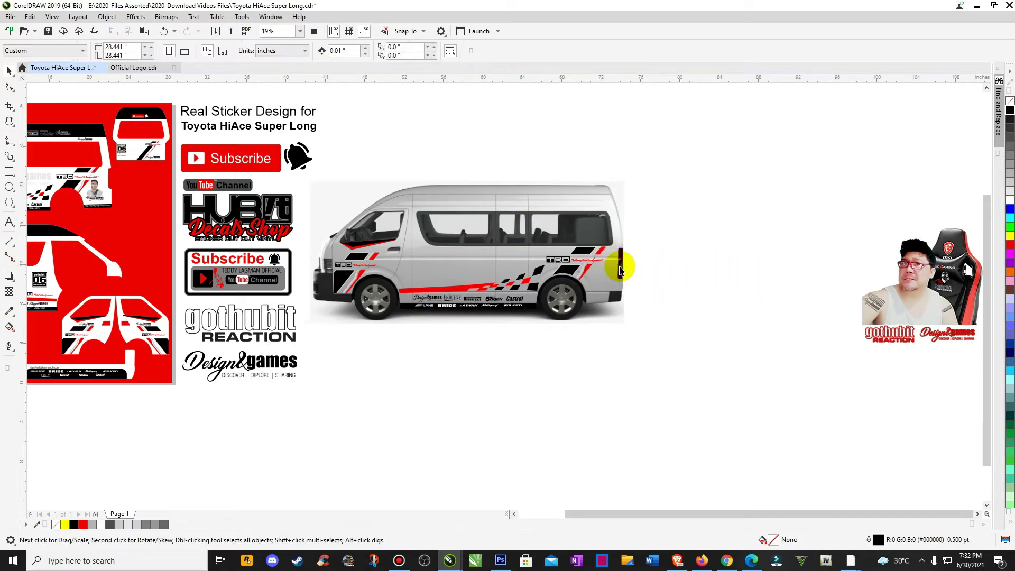
left_click(617, 204)
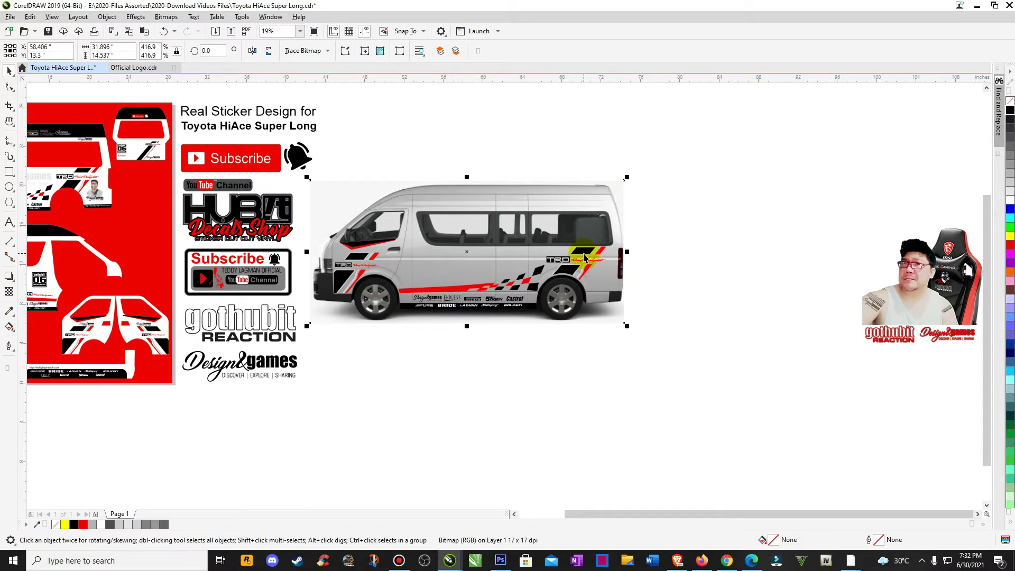
left_click_drag(537, 256, 557, 185)
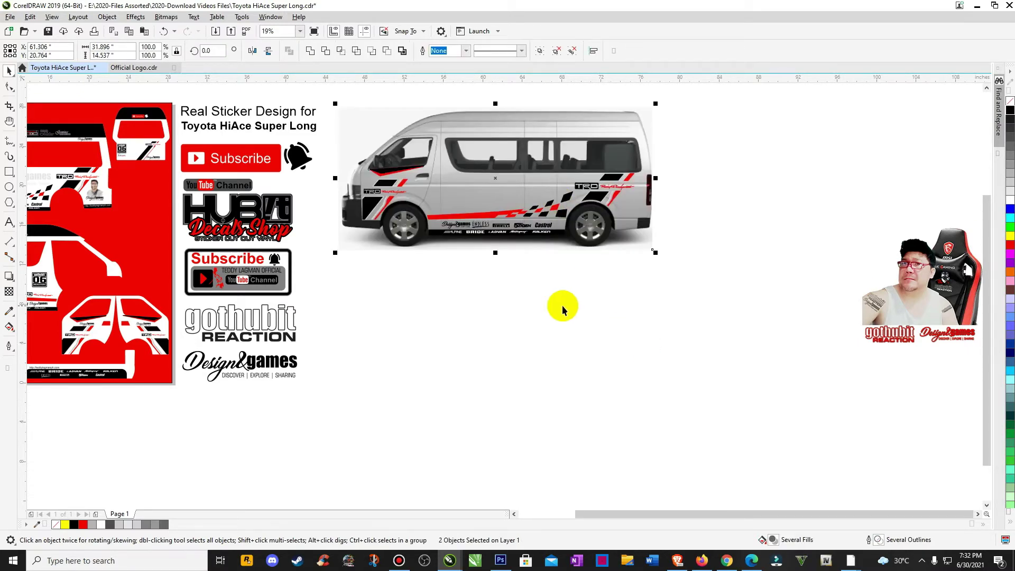
left_click(250, 51)
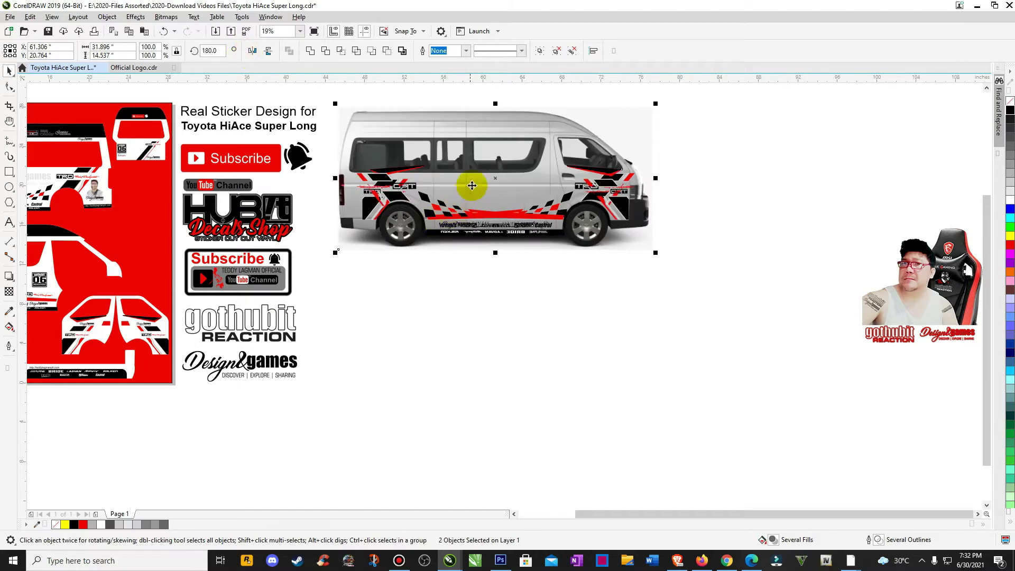
left_click_drag(496, 172, 498, 334)
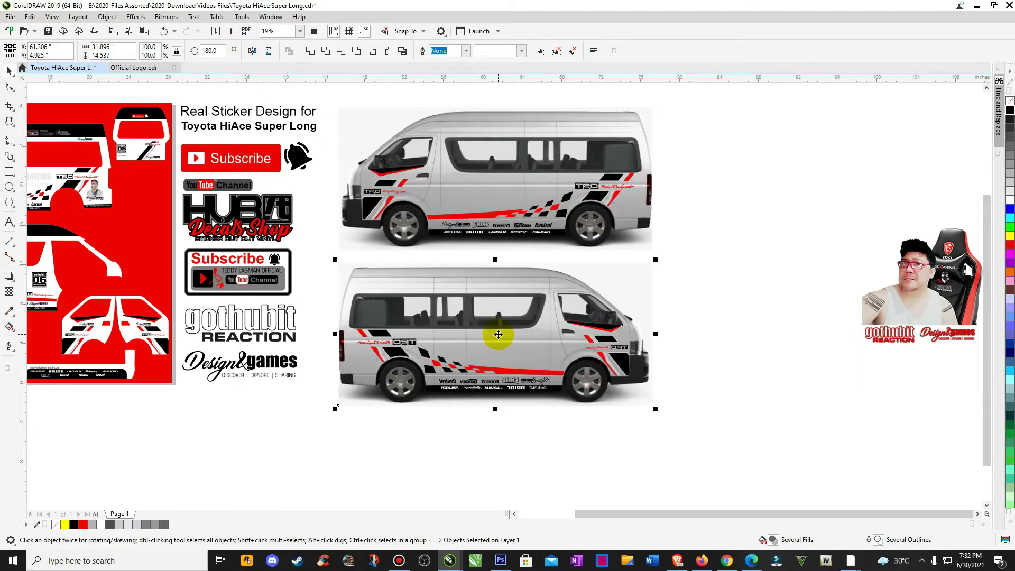
- Lock both the upper and lower van mockups in place
left_click(729, 335)
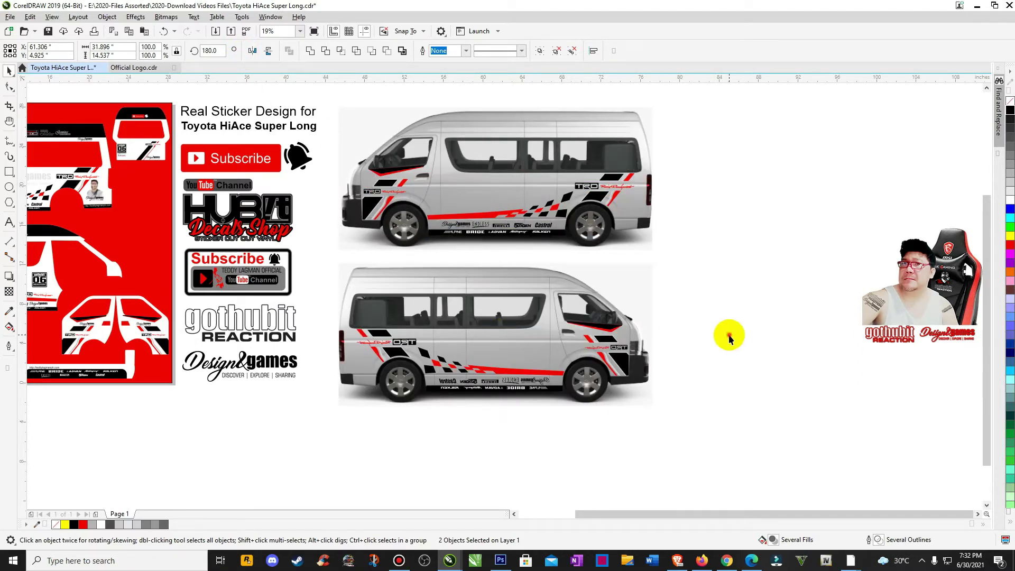
left_click(506, 294)
left_click(493, 135, "shift")
right_click(494, 136)
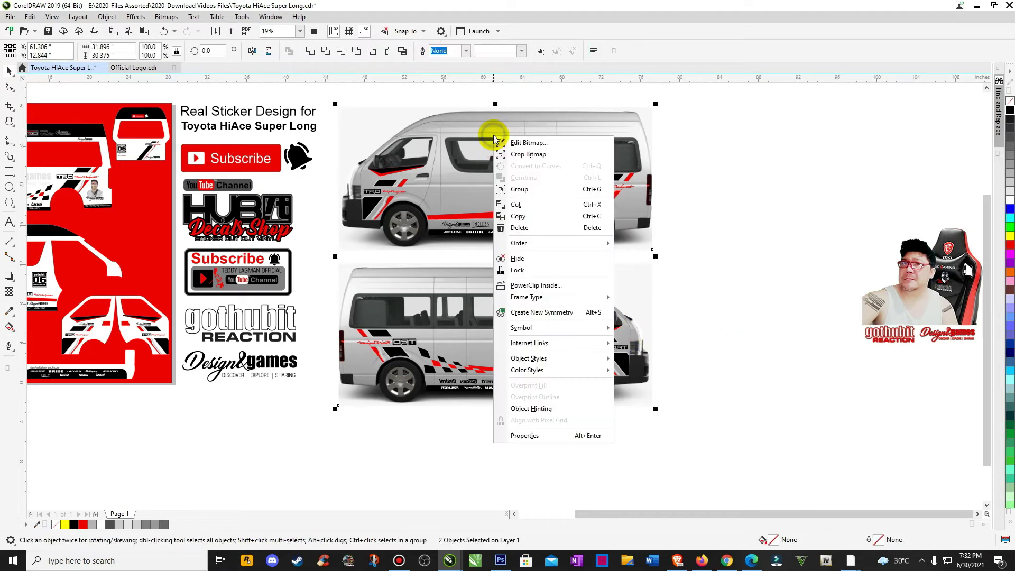
left_click(521, 267)
left_click(799, 300)
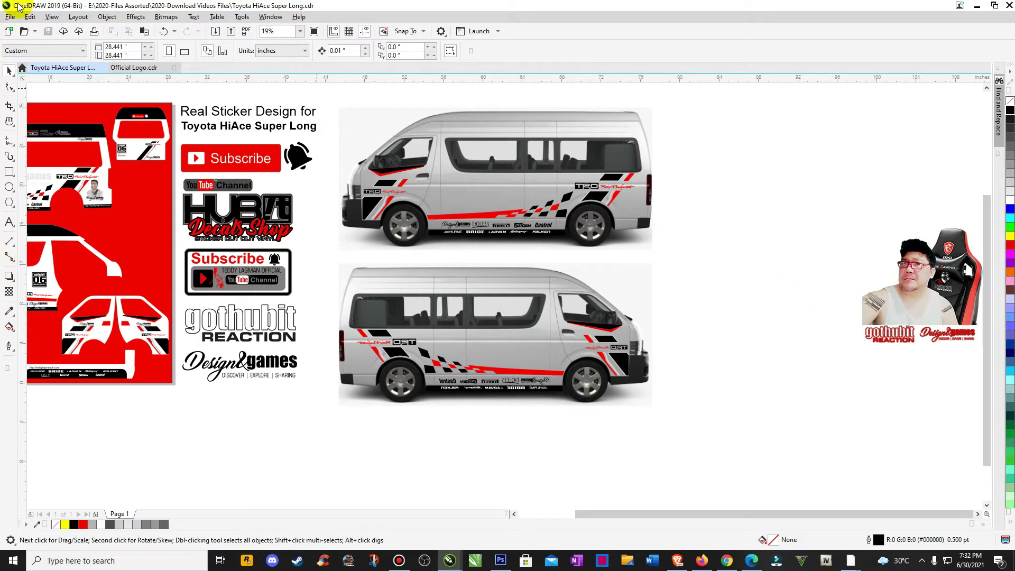
left_click(53, 16)
left_click(70, 32)
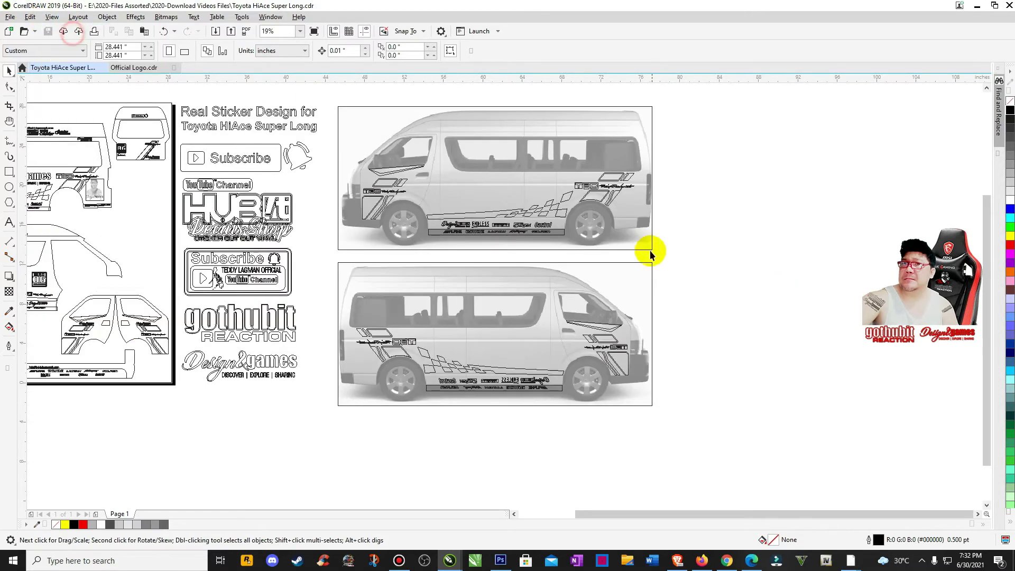
key("z")
left_click_drag(363, 159, 651, 241)
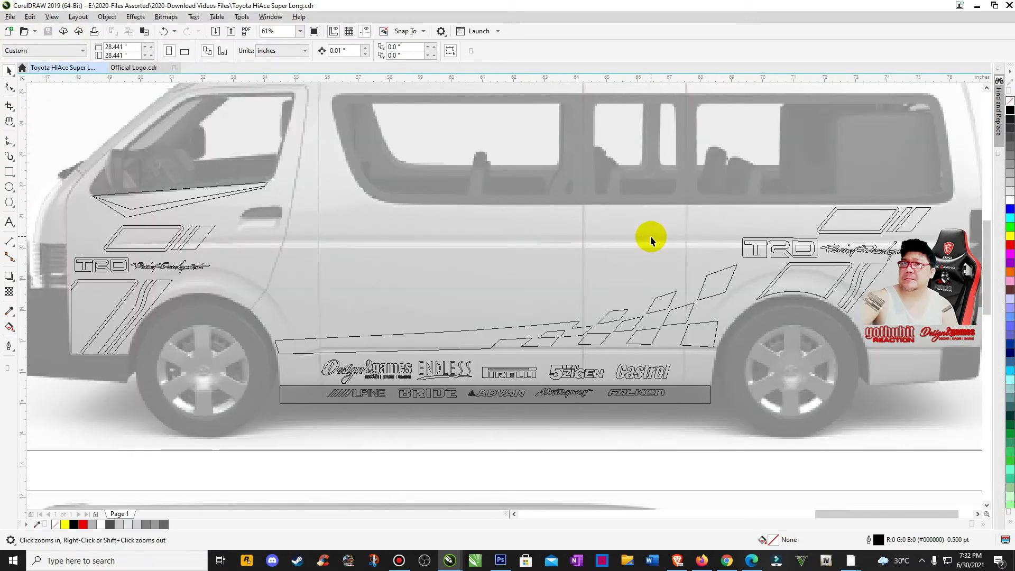
key("F4")
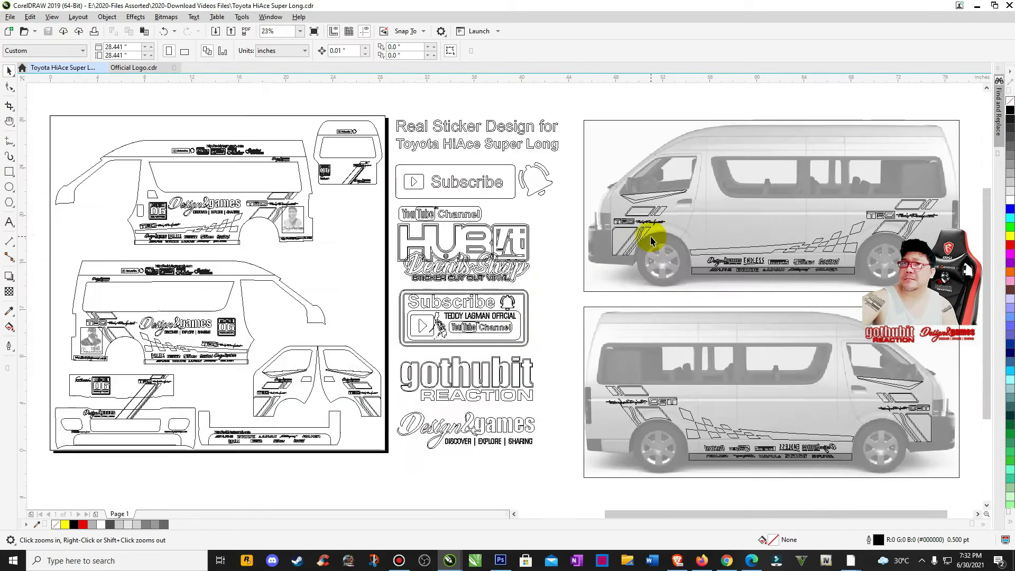
key("F2")
left_click_drag(612, 369, 954, 489)
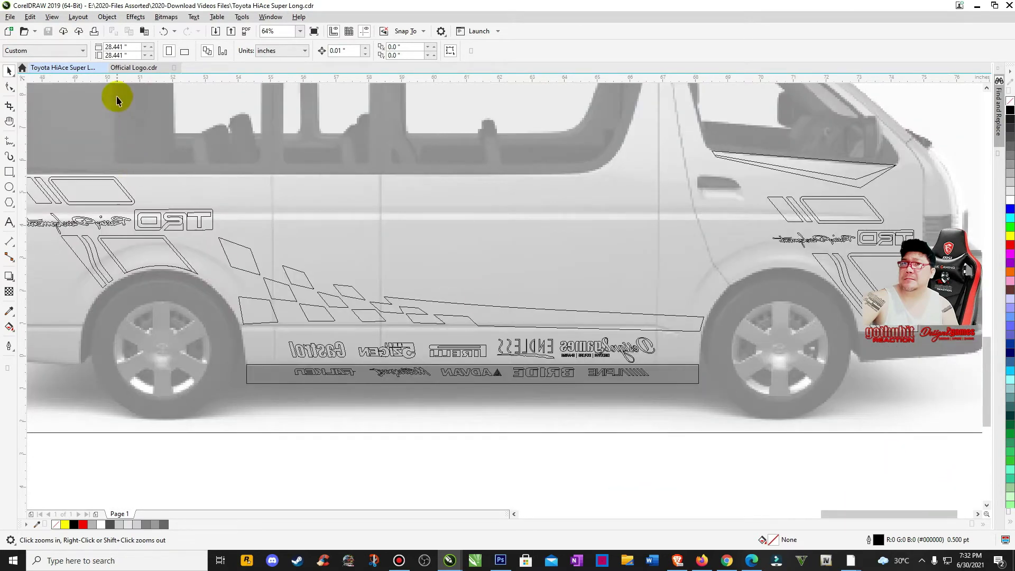
left_click(52, 16)
left_click(70, 53)
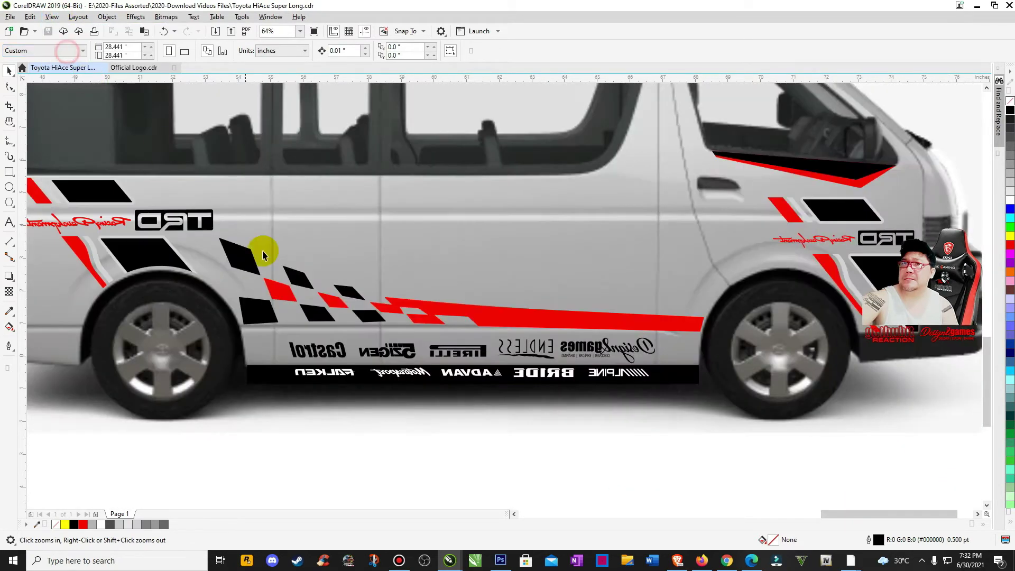
right_click(265, 254)
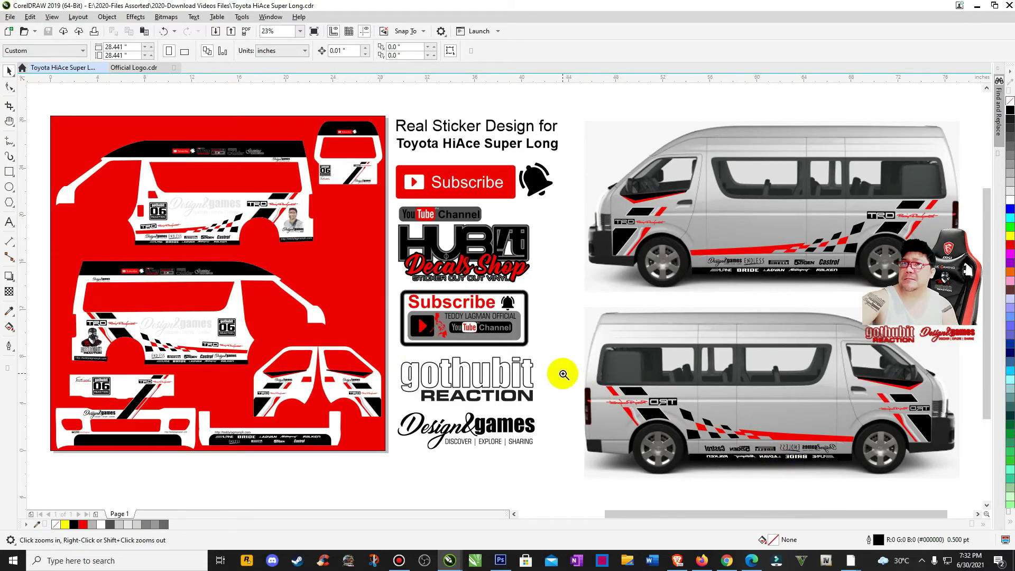
- Ungroup the lower van's 23 decals and mirror its TRD Racing Development group horizontally
left_click(487, 345)
key("space")
left_click(416, 245)
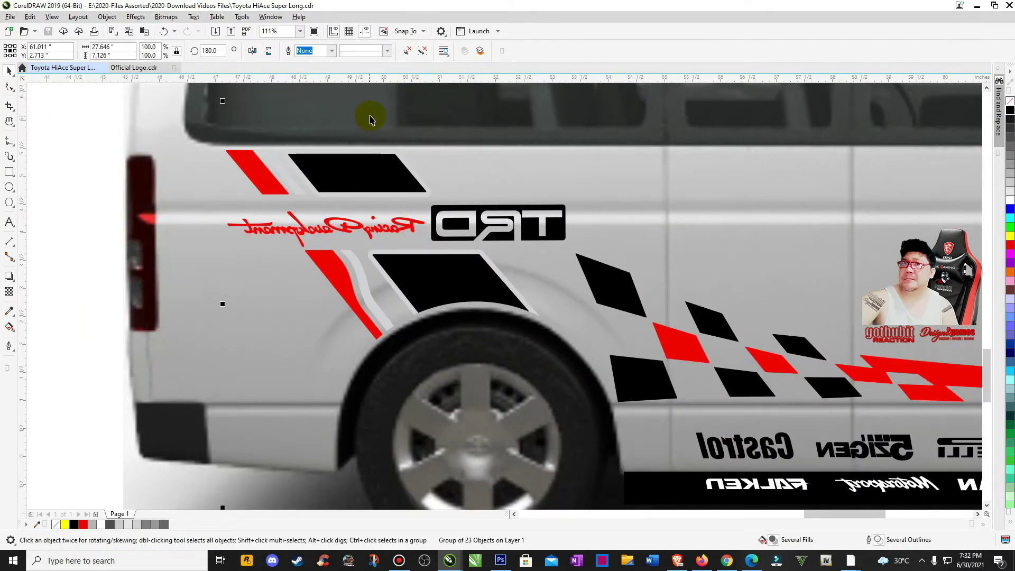
left_click(403, 50)
left_click(463, 161)
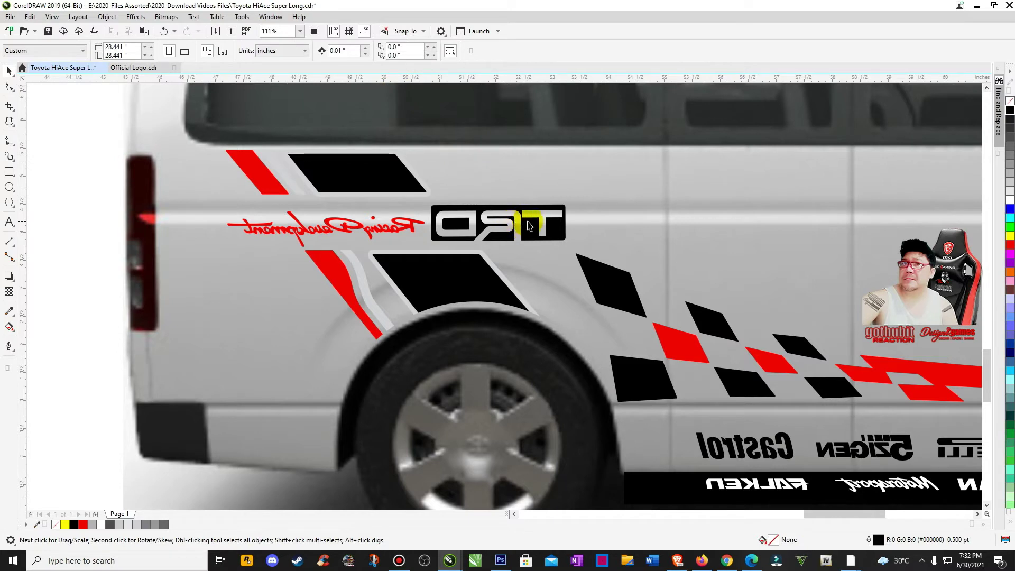
left_click(528, 226)
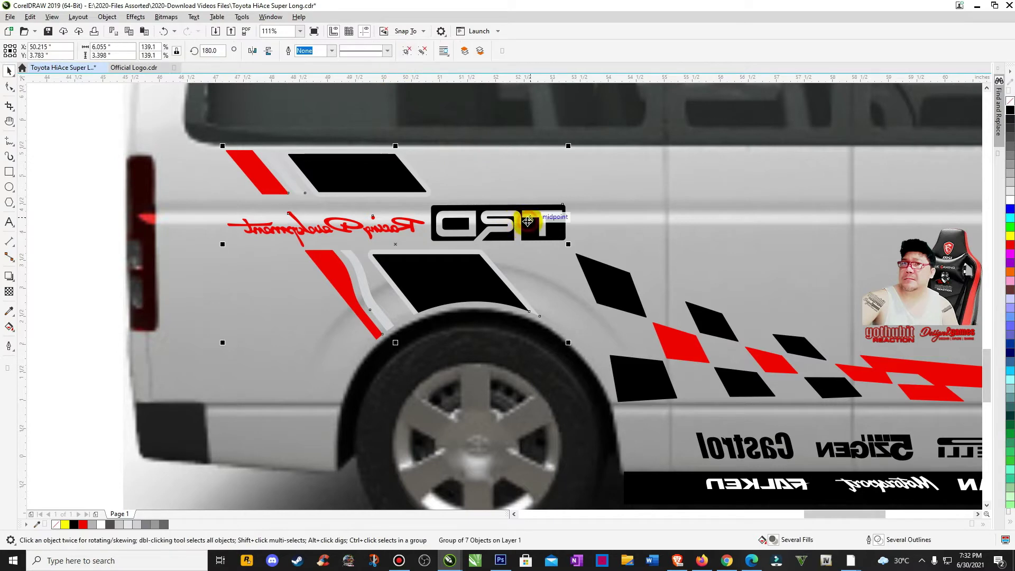
left_click(476, 177)
left_click(486, 208)
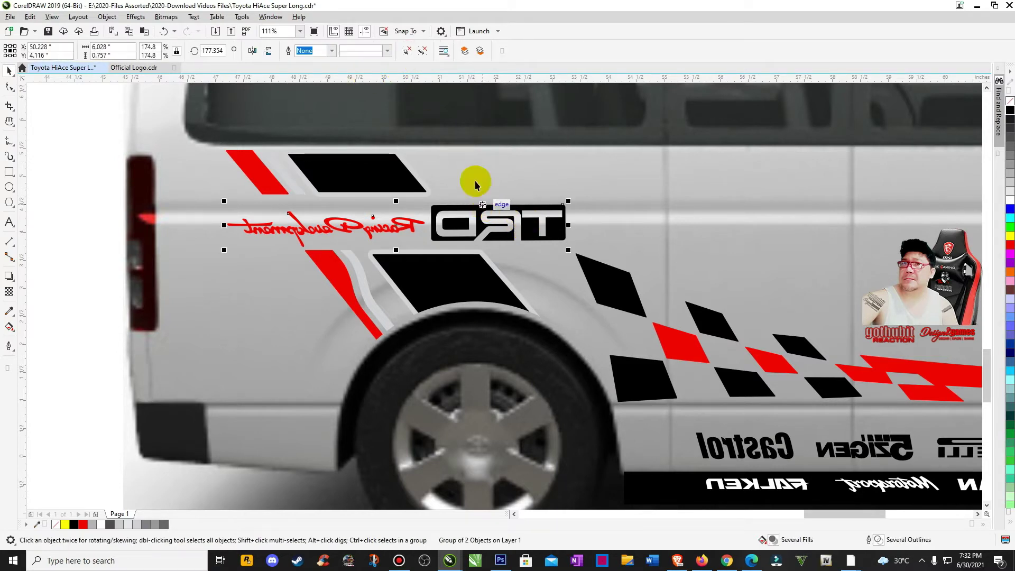
left_click(253, 51)
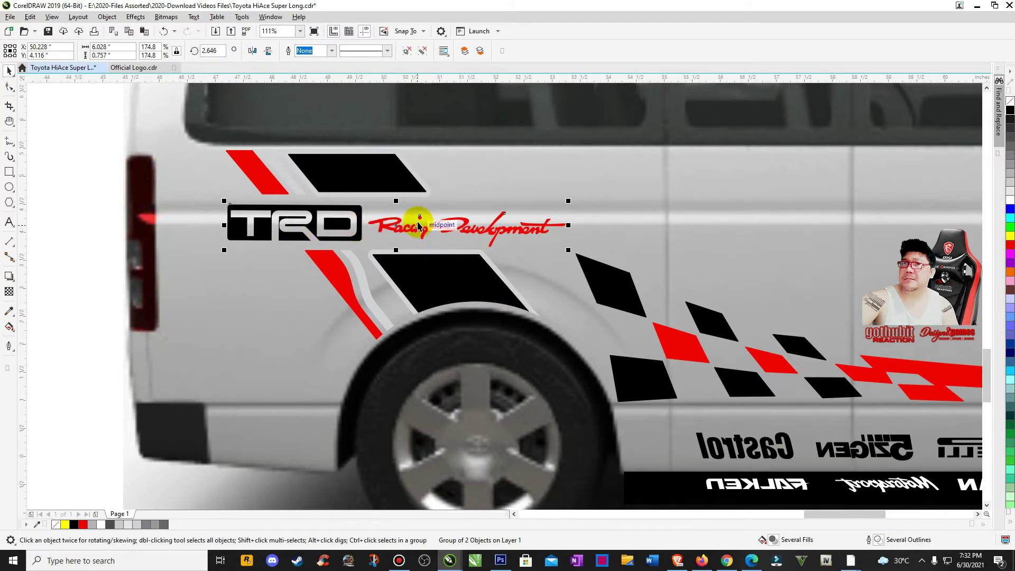
- Nudge the TRD Racing Development group two steps left toward the van's rear
left_click(438, 228, "ctrl")
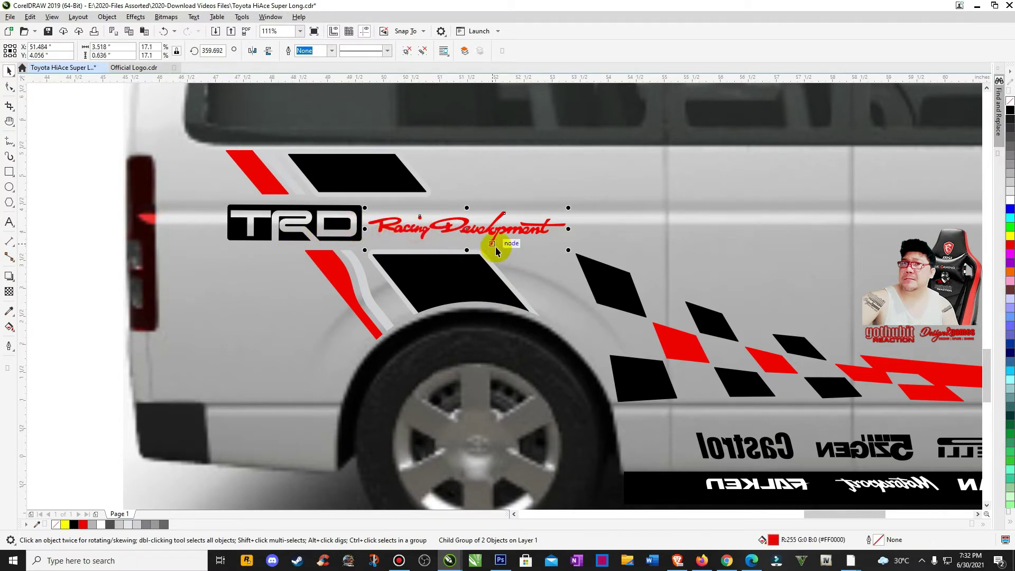
left_click(596, 214)
left_click(363, 233)
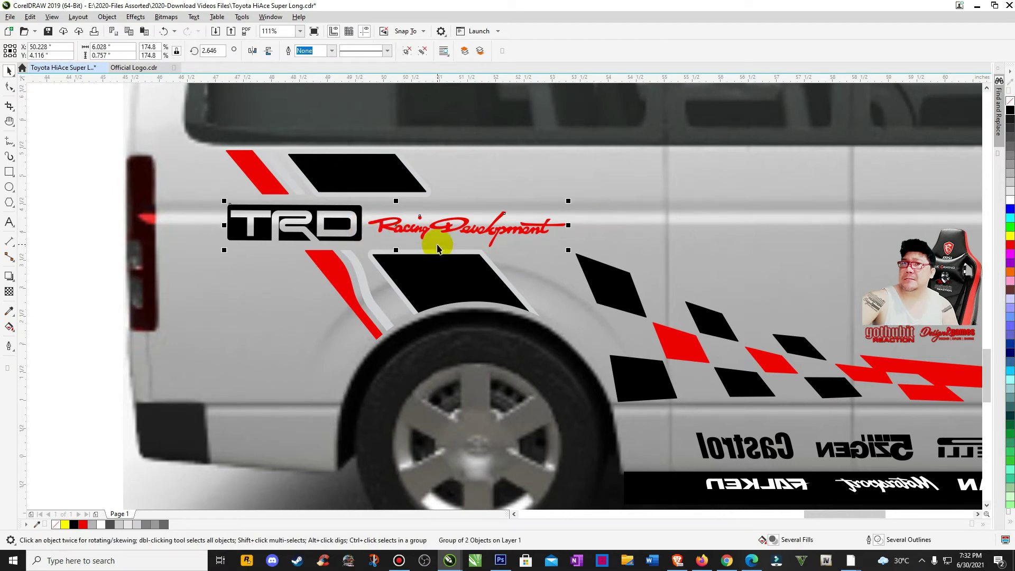
key("Left")
key("Left")
key("Left")
key("Left")
key("Left")
key("Left")
key("Left")
key("Left")
key("Left")
key("Left")
key("Left")
key("Left")
key("Left")
key("Left")
key("Left")
key("Left")
key("Left")
key("Left")
key("Left")
key("Left")
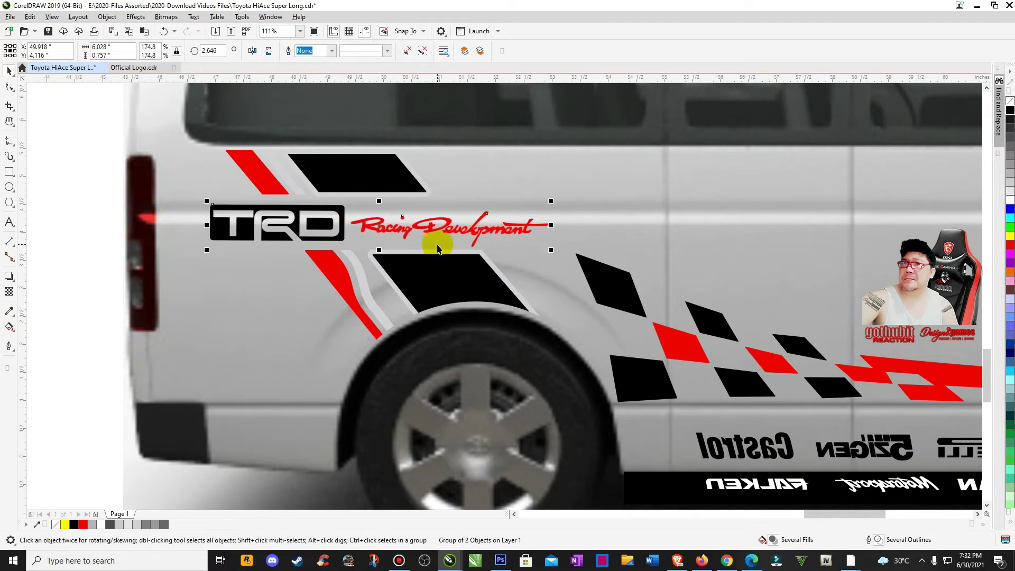
key("Left")
key("Left")
key("Left")
key("Left")
key("Left")
key("Left")
key("Left")
key("Left")
key("Left")
key("Left")
key("Left")
key("Left")
key("Left")
key("Left")
key("Left")
key("Left")
key("Left")
key("Left")
key("Left")
key("Left")
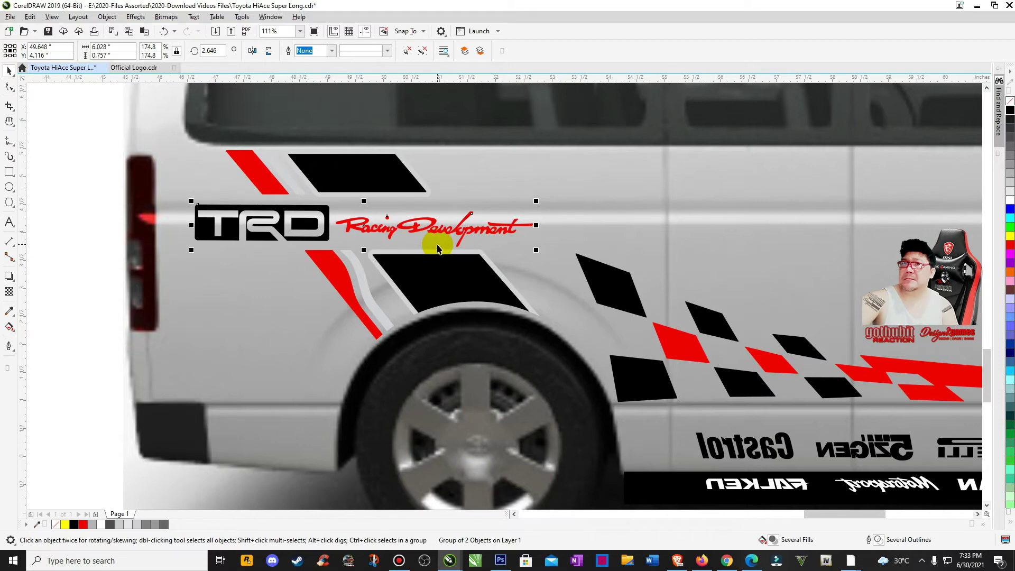
key("F4")
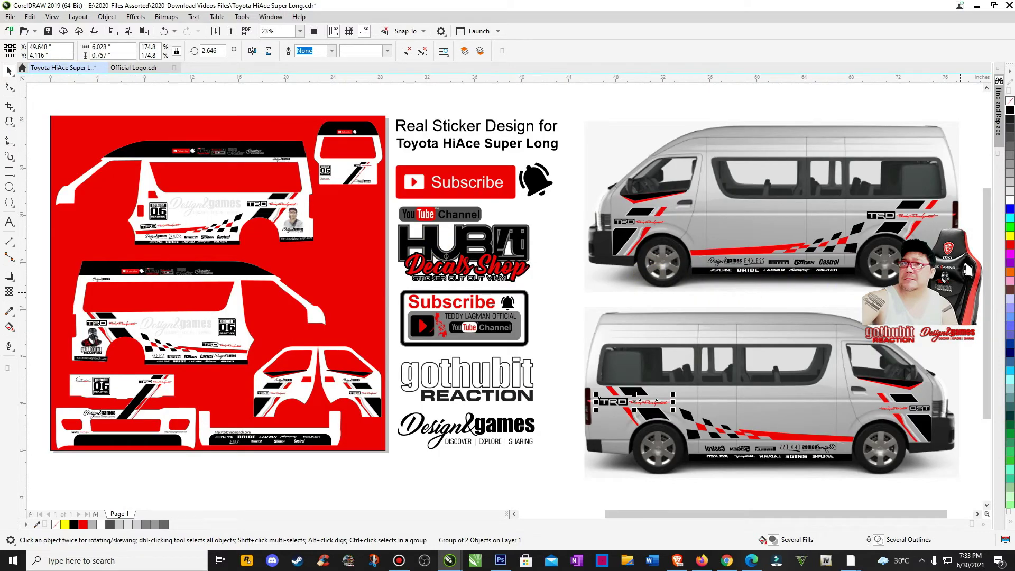
- On the upper van, ungroup the decals twice and nudge the TRD group two steps right
left_click(955, 311)
key("F2")
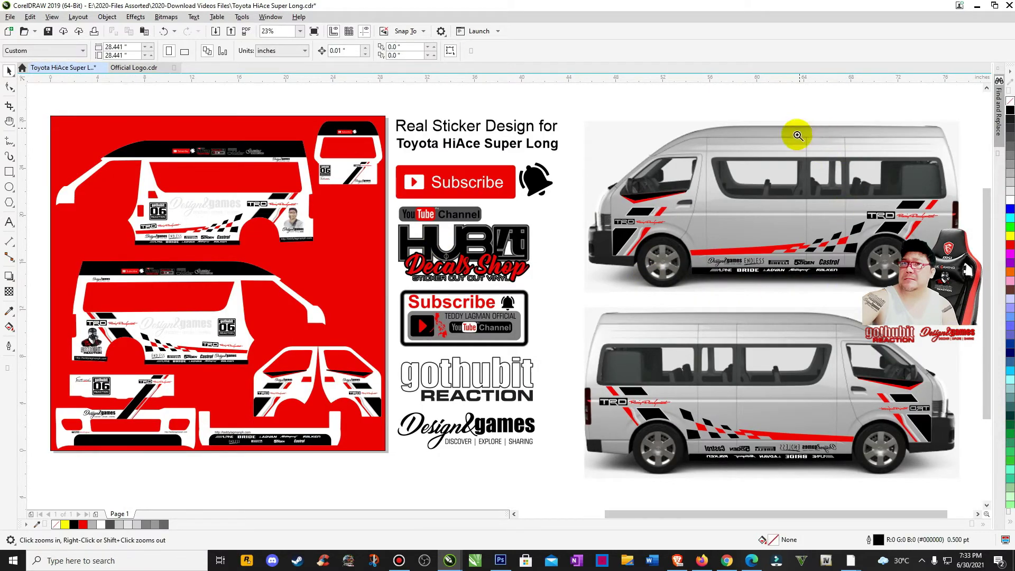
left_click_drag(795, 183, 976, 263)
key("space")
left_click(415, 264)
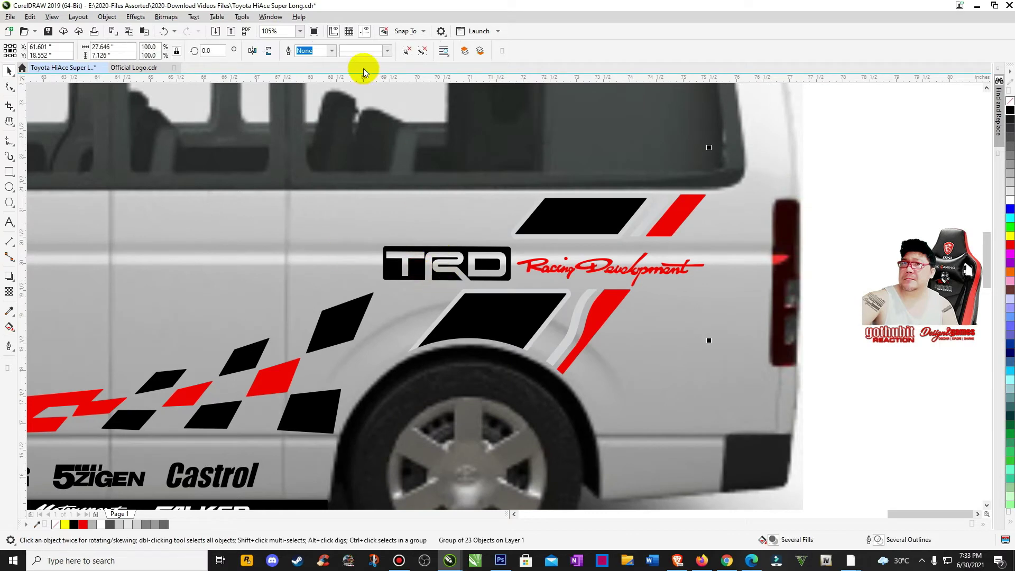
left_click(403, 52)
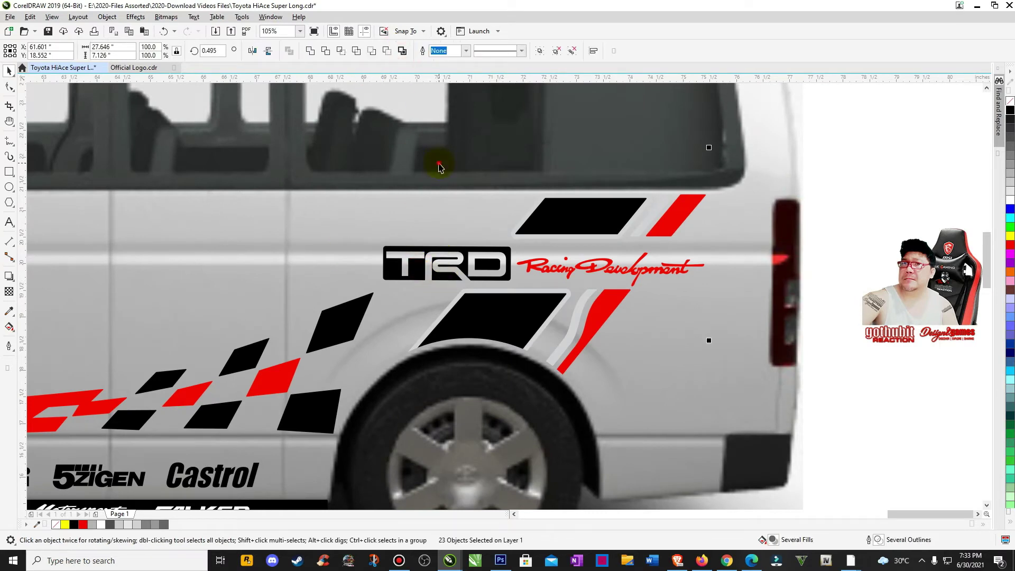
left_click(460, 250)
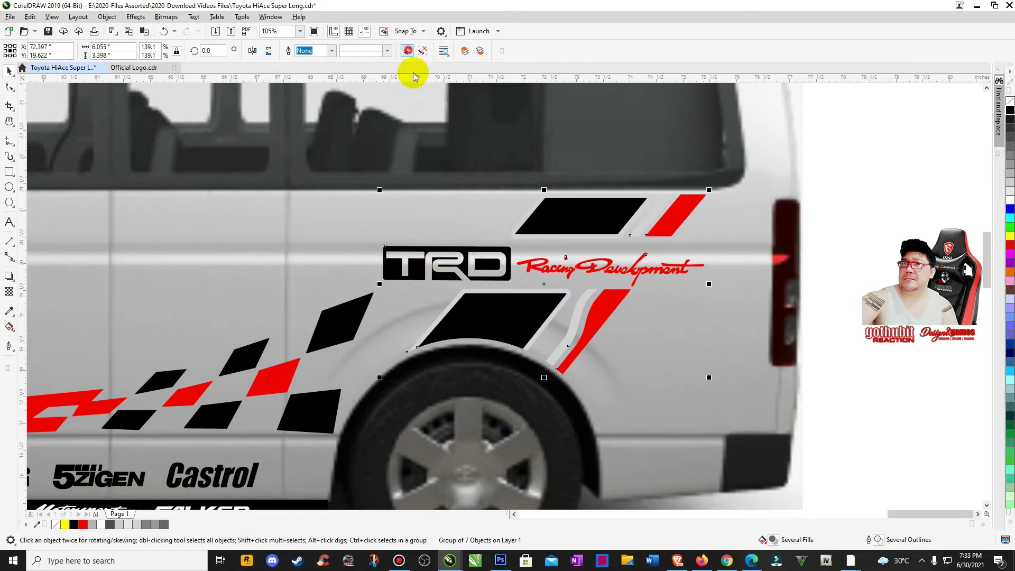
left_click(406, 51)
left_click(490, 246)
key("Right")
key("Right")
key("Right")
key("Right")
key("Right")
key("Right")
key("Right")
key("Right")
key("Right")
key("Right")
key("Right")
key("Right")
key("Right")
key("Right")
key("Right")
key("Right")
key("Right")
key("Right")
key("Right")
key("Right")
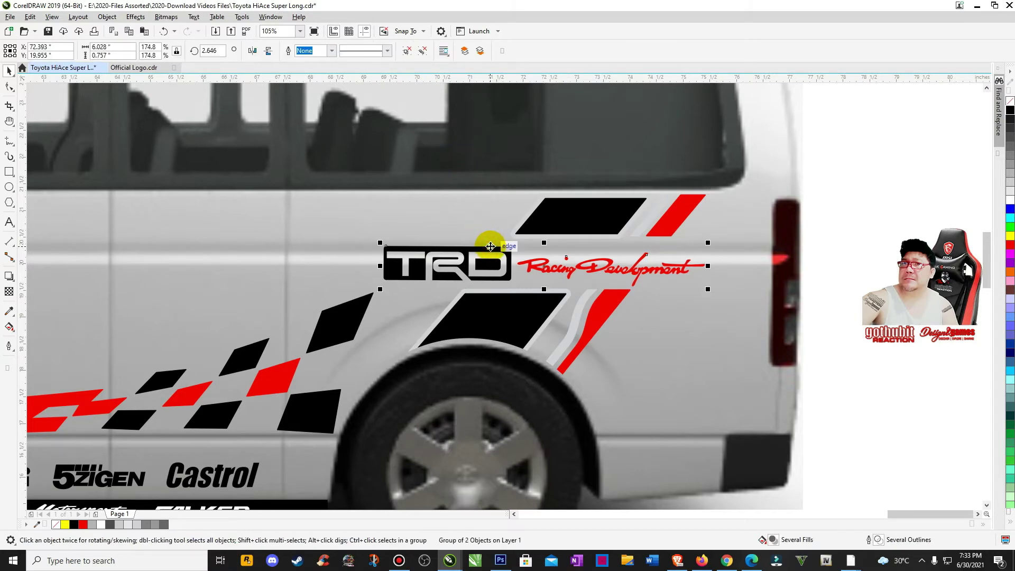
key("Right")
key("Right")
key("Right")
key("Right")
key("Right")
key("Right")
key("Right")
key("Right")
key("Right")
key("Right")
key("Right")
key("Right")
key("Right")
key("Right")
key("Right")
key("Right")
key("Right")
key("Right")
key("Right")
key("Right")
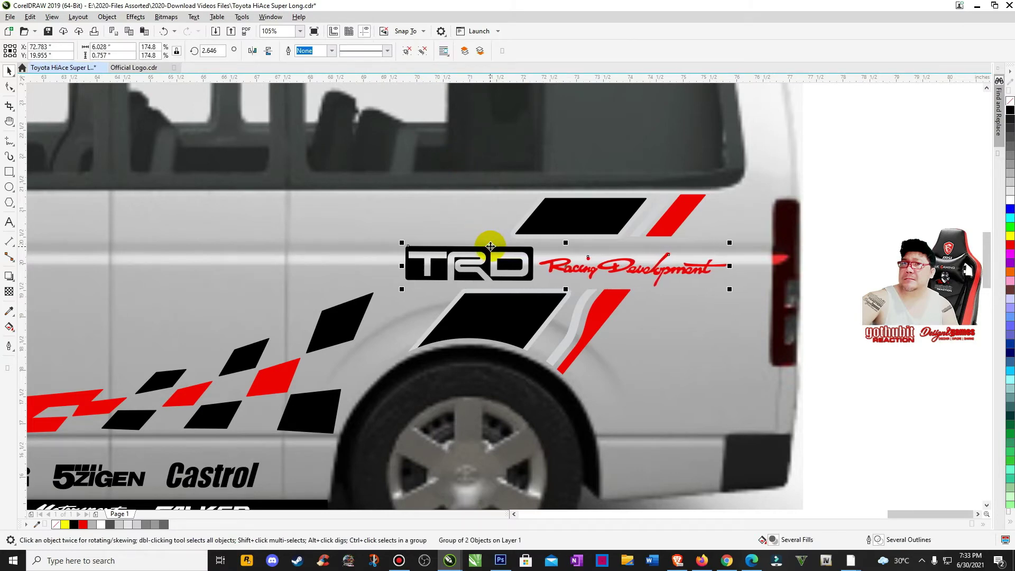
key("F4")
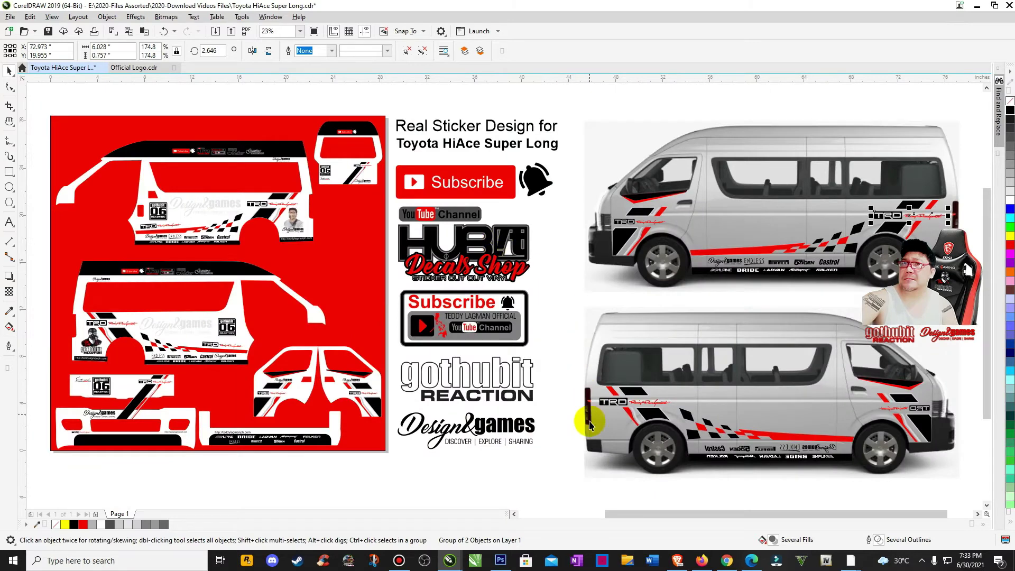
- Mirror the lower van's reversed sponsor logos horizontally so they read correctly
left_click(575, 464)
key("F2")
left_click_drag(601, 388, 948, 508)
left_click_drag(298, 338, 667, 244)
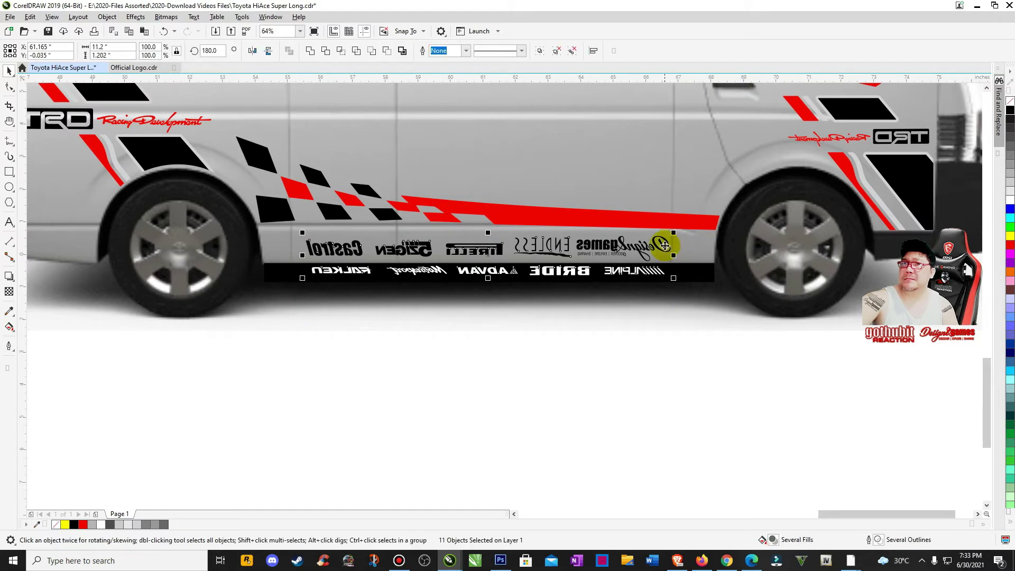
left_click(252, 50)
left_click(524, 382)
scroll(524, 382, "down", 4)
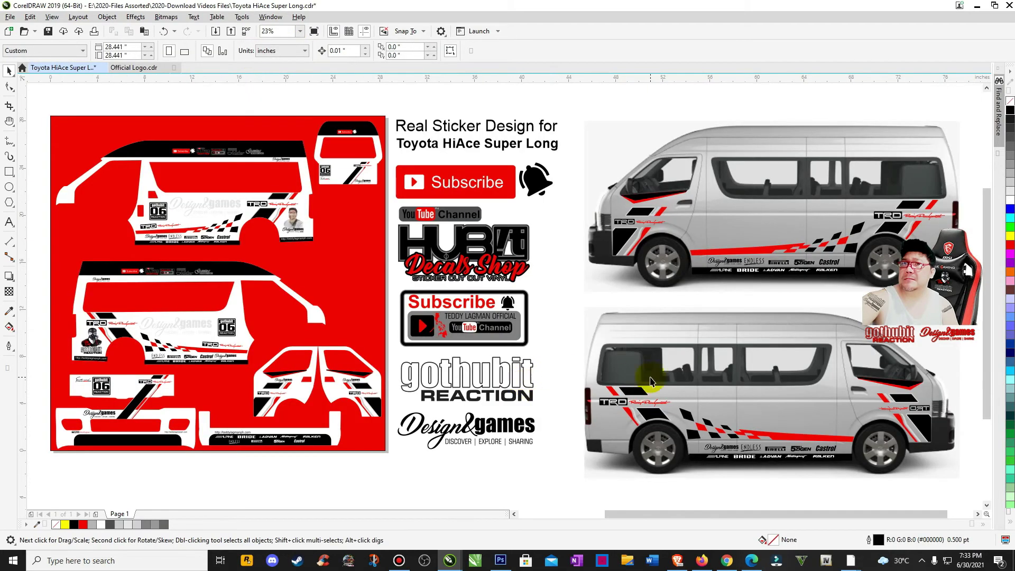
- Flip the reversed TRD Racing Development group at the lower van's front with Mirror Horizontally
key("z")
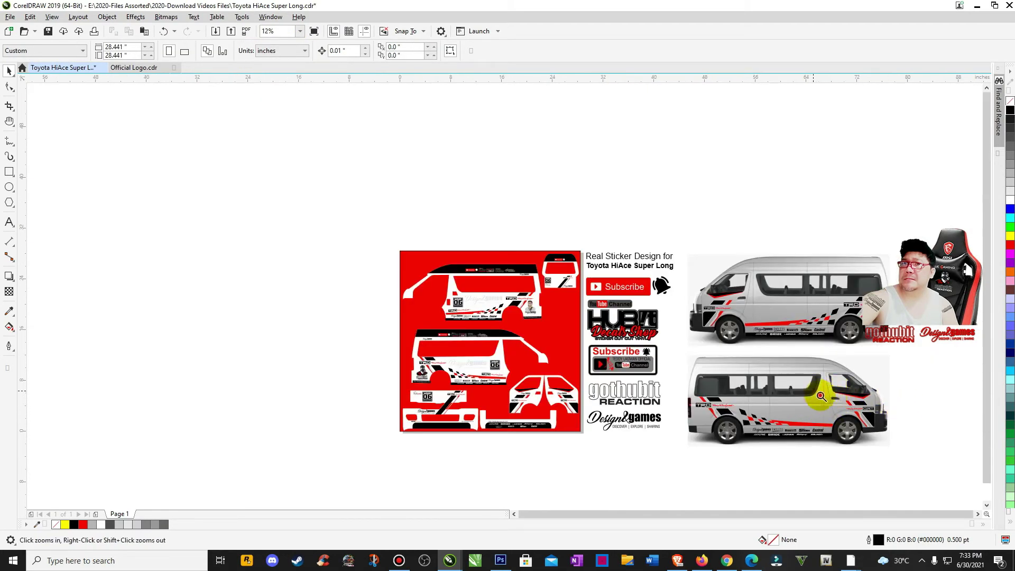
left_click_drag(814, 391, 900, 432)
key("space")
left_click(549, 267)
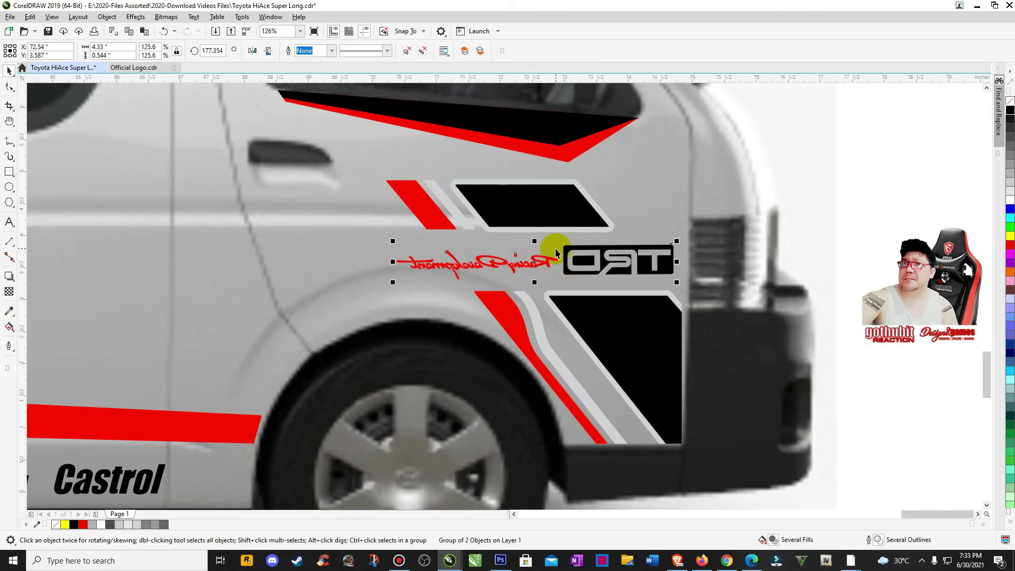
left_click(251, 51)
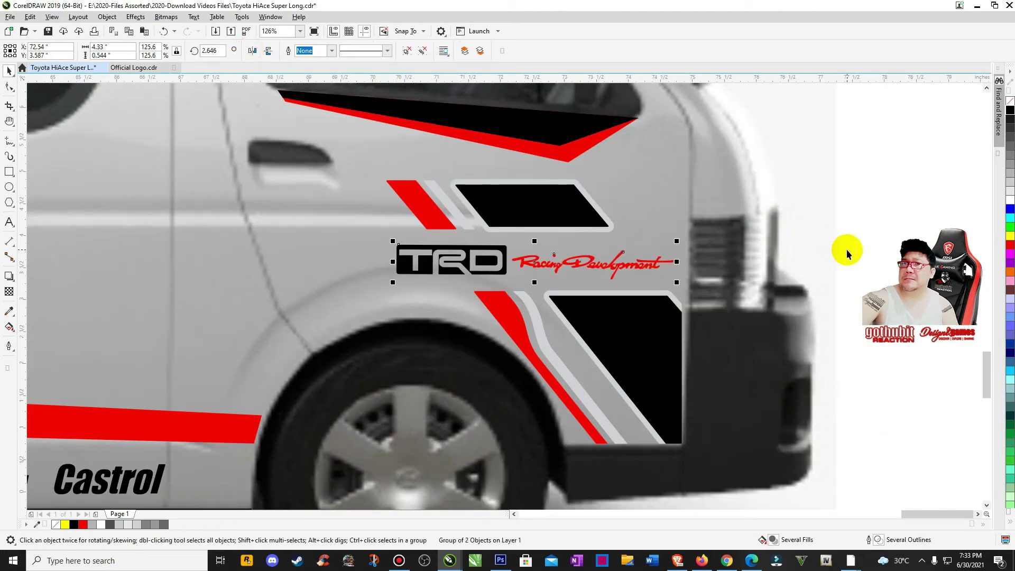
key("Escape")
key("F4")
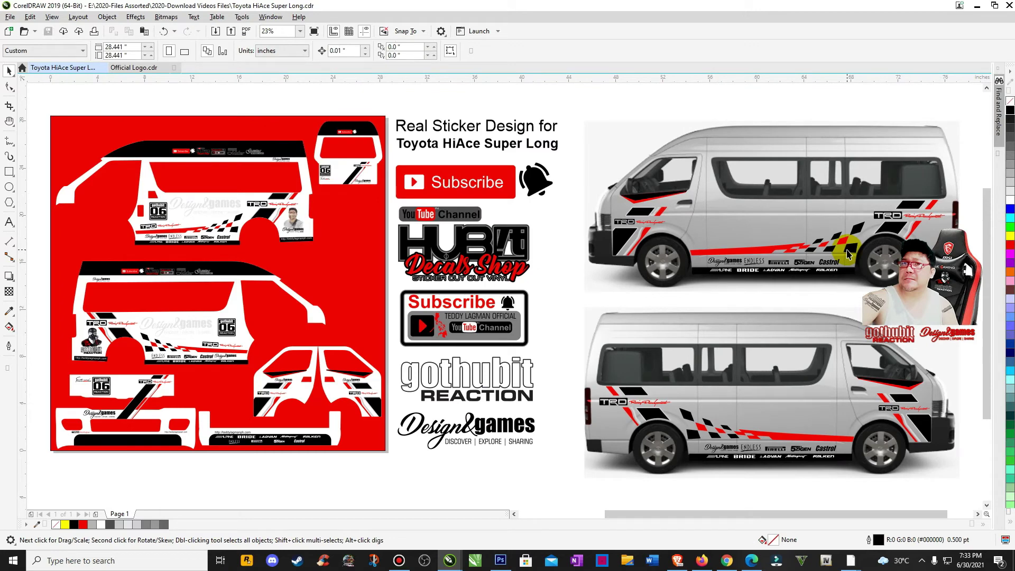
scroll(846, 251, "down", 1)
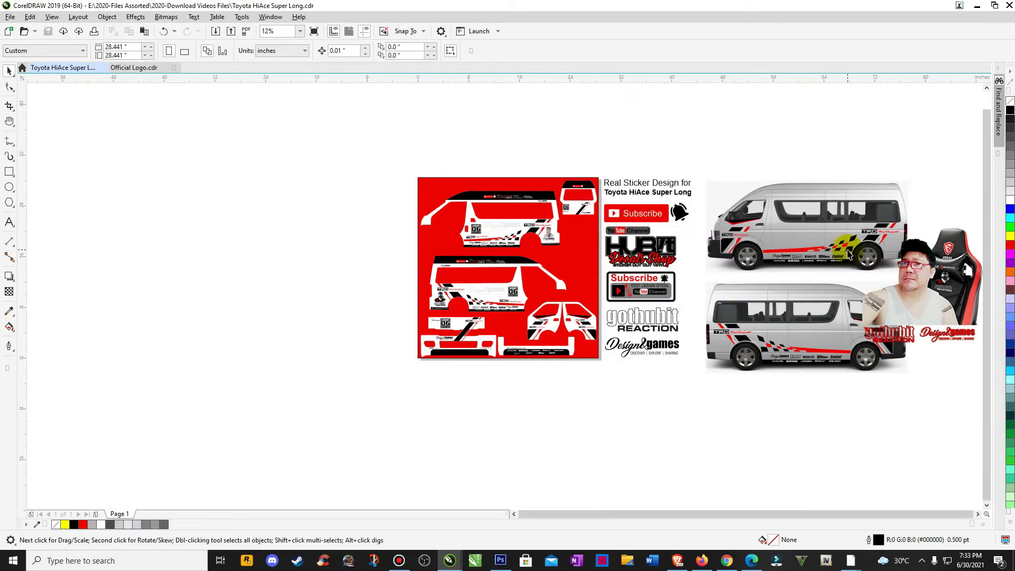
key("F2")
left_click_drag(394, 160, 985, 395)
left_click(985, 395)
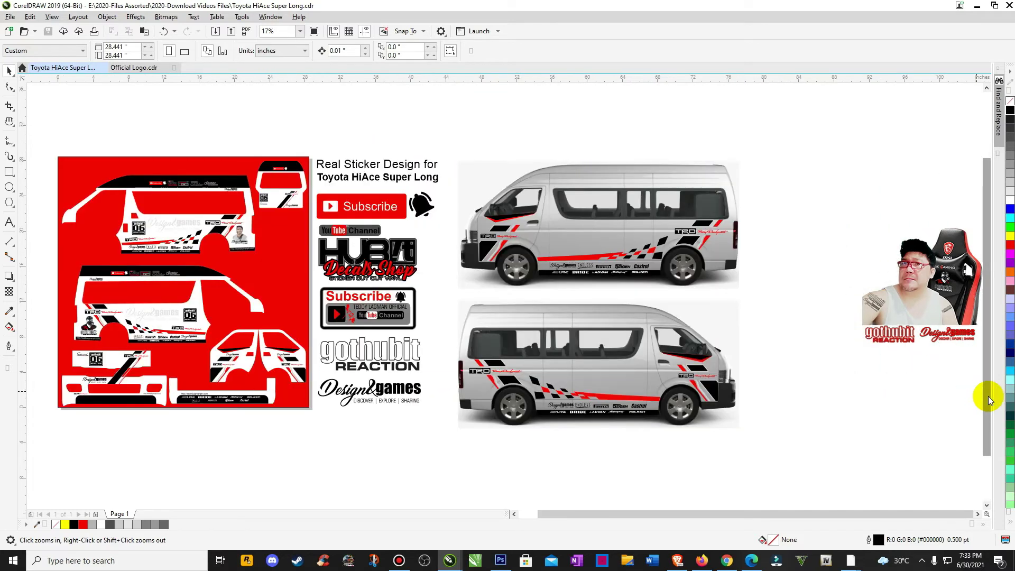
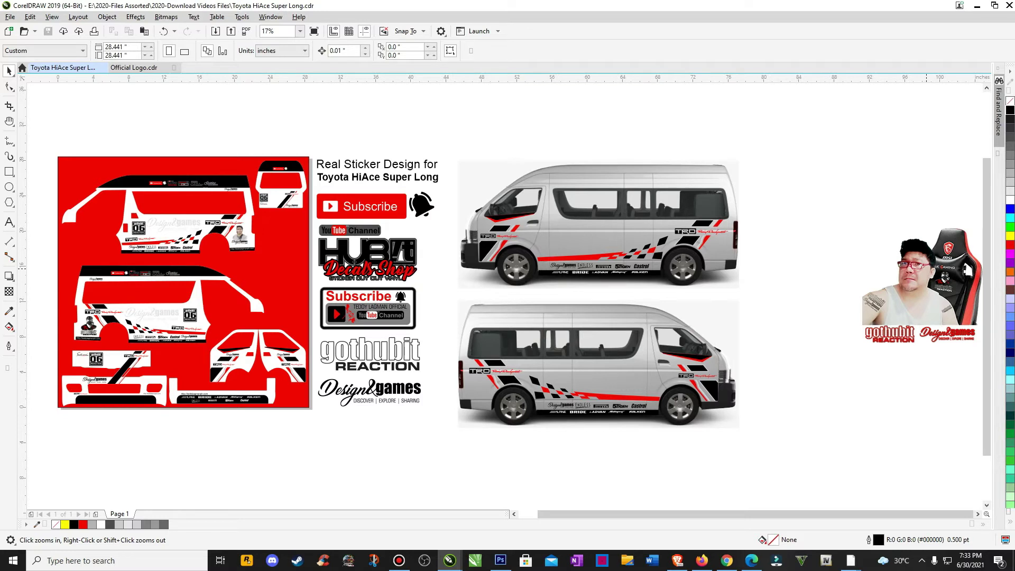
- Paste the front-view van photo beside the side mockups and zoom in under a simpler display mode
key("alt+Tab")
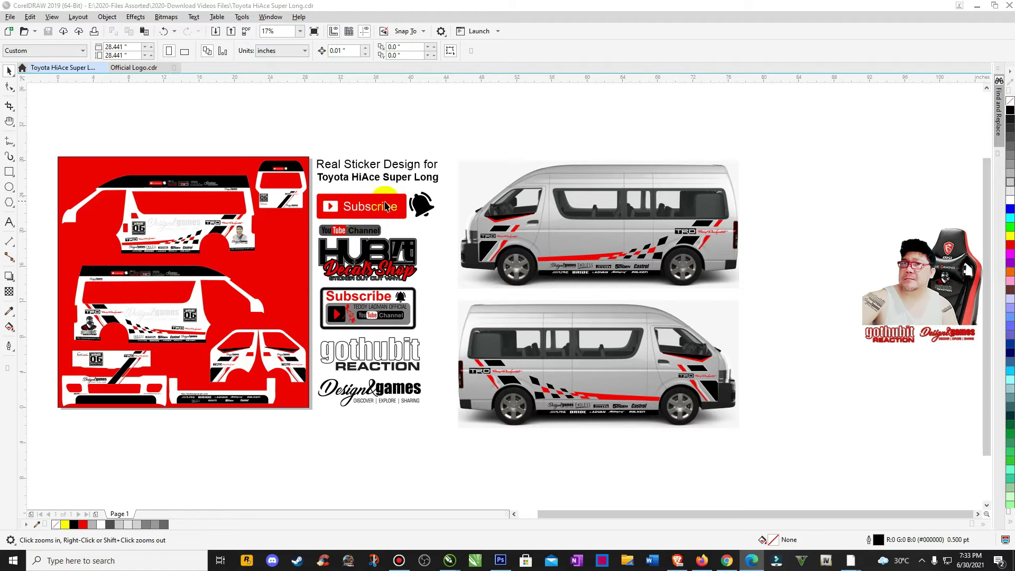
right_click(347, 136)
left_click(373, 217)
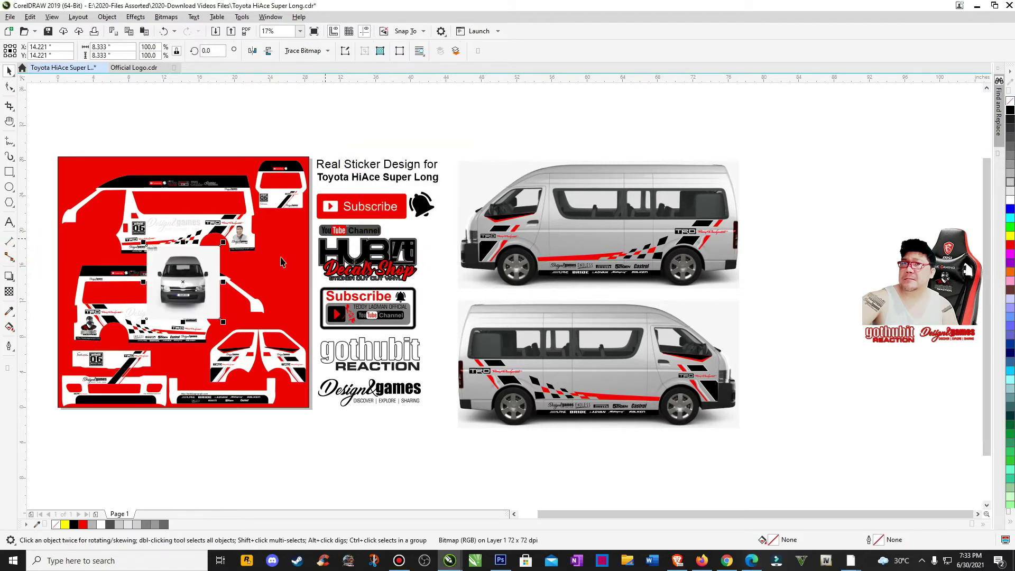
left_click_drag(185, 281, 802, 297)
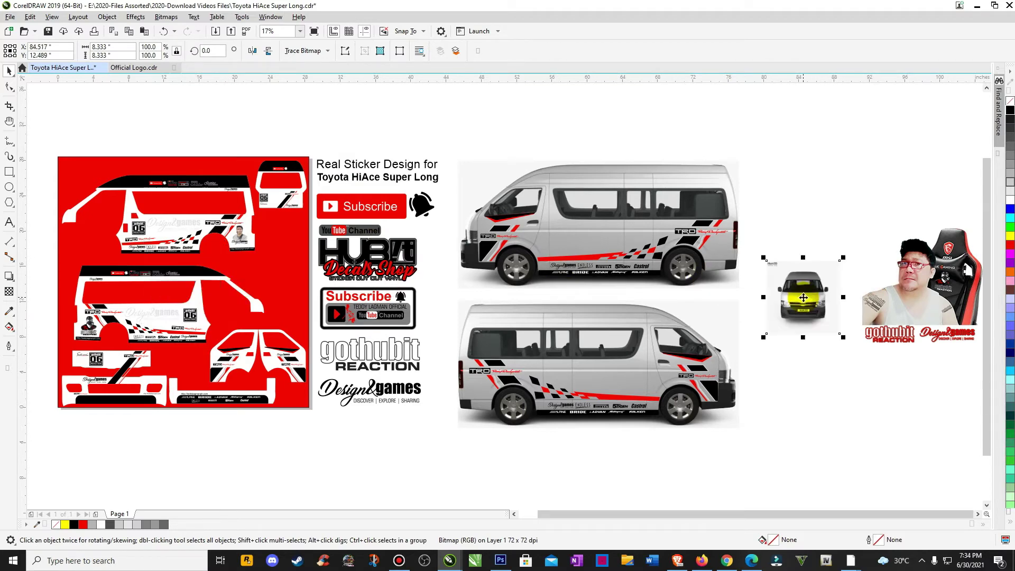
key("F2")
left_click_drag(730, 233, 934, 388)
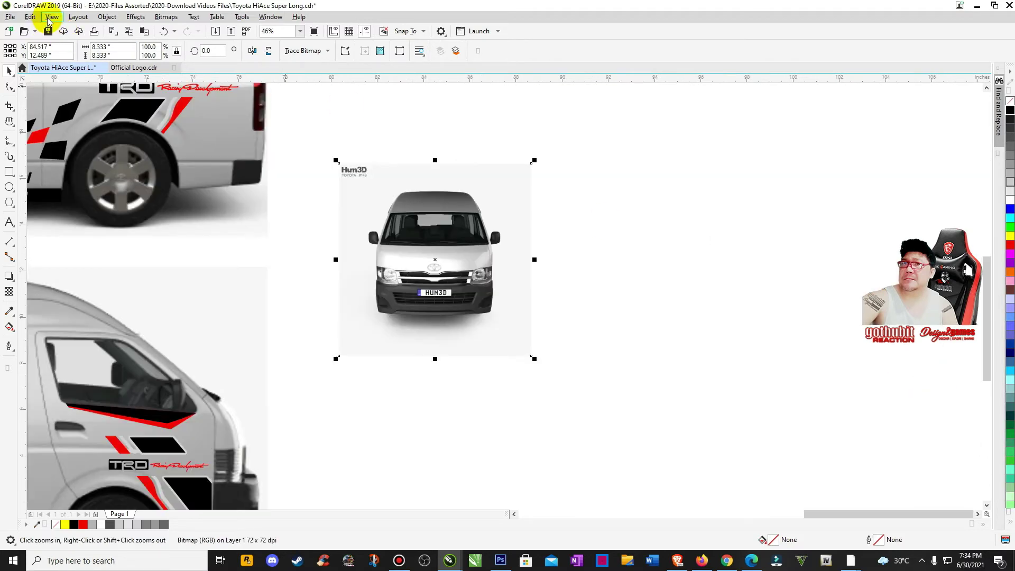
left_click(50, 18)
left_click(68, 42)
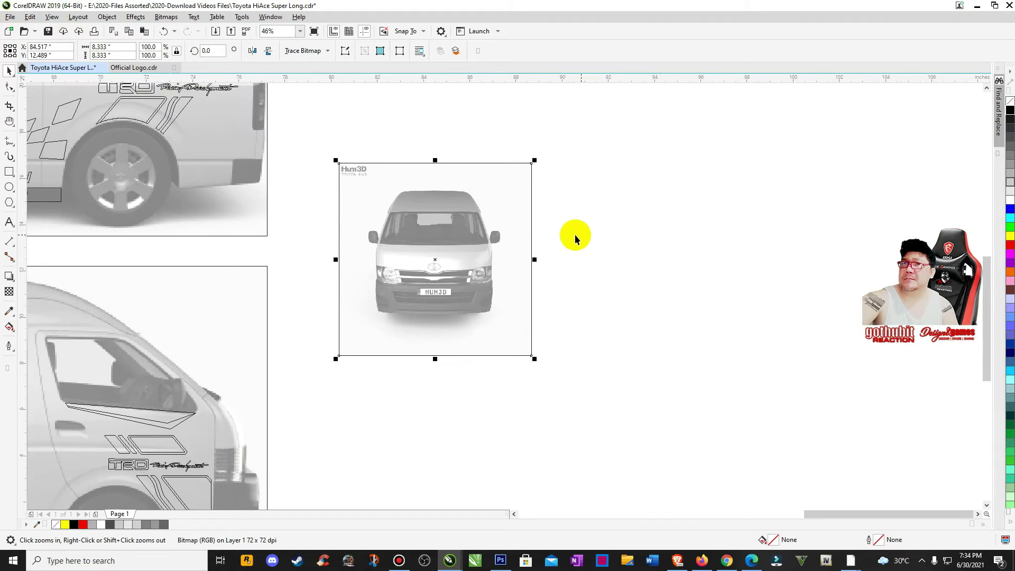
left_click_drag(290, 140, 690, 387)
- Trim the photo's top margin and bottom shadow using a rectangle
left_click(9, 171)
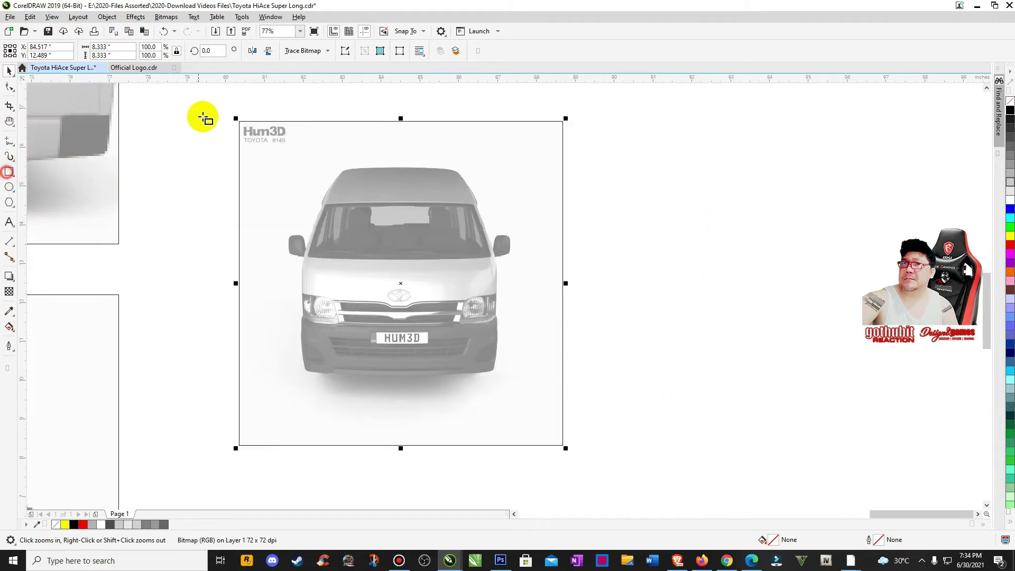
mouse_move(193, 95)
left_mouse_down()
mouse_move(514, 167)
mouse_move(644, 164)
left_mouse_up()
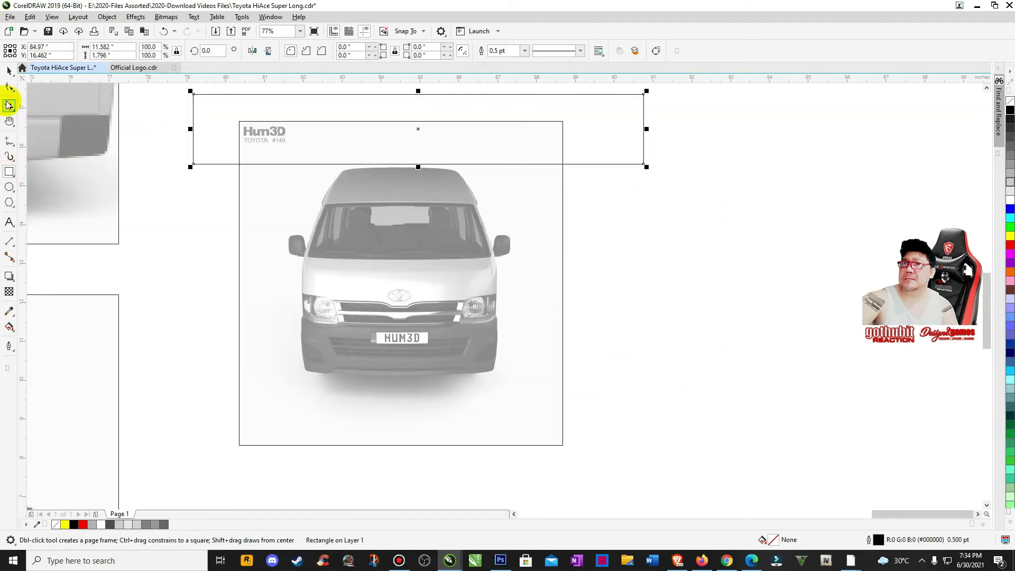
left_click(9, 71)
left_click(408, 242, "shift")
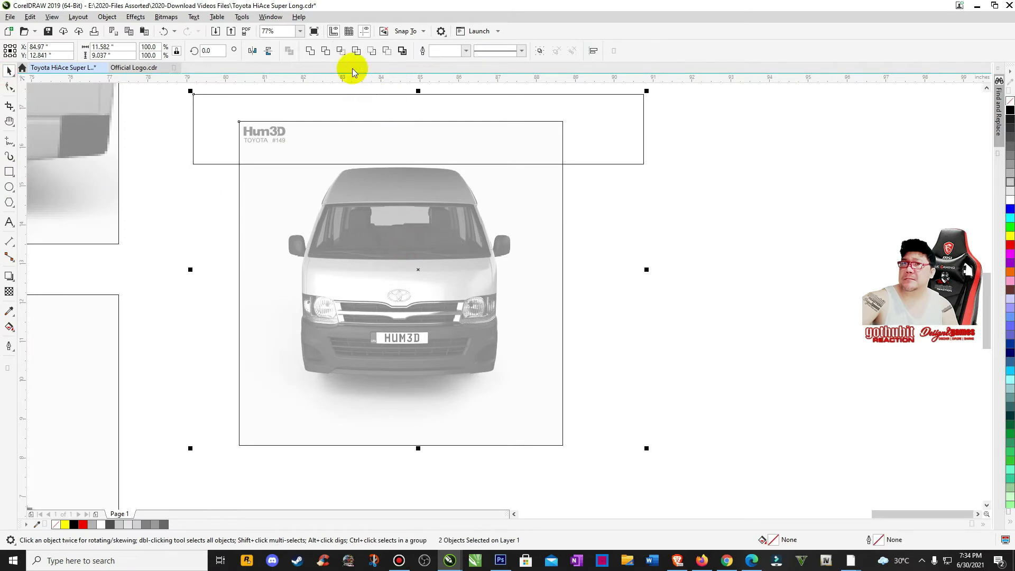
left_click(325, 50)
left_click_drag(552, 111, 551, 402)
left_click(550, 328, "shift")
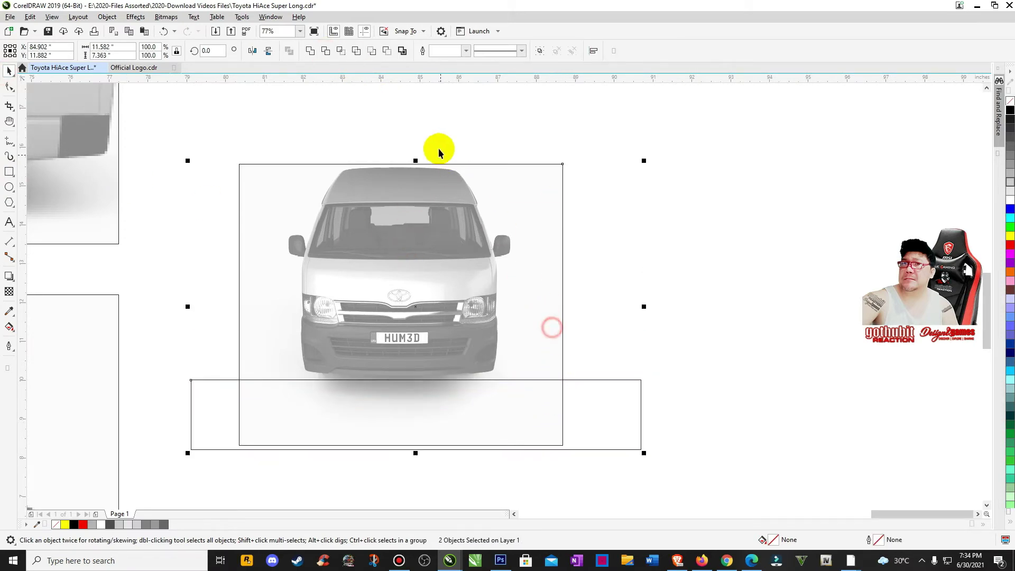
left_click(325, 50)
- Reshape the rectangle into a strip, trim the left and right margins, then delete it
left_click(641, 398)
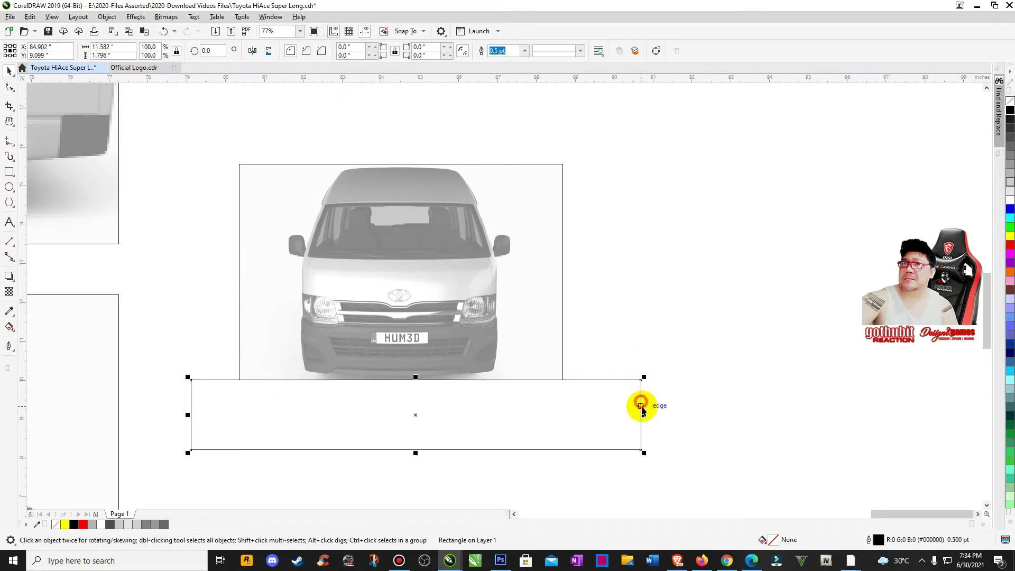
left_click_drag(643, 413, 277, 413)
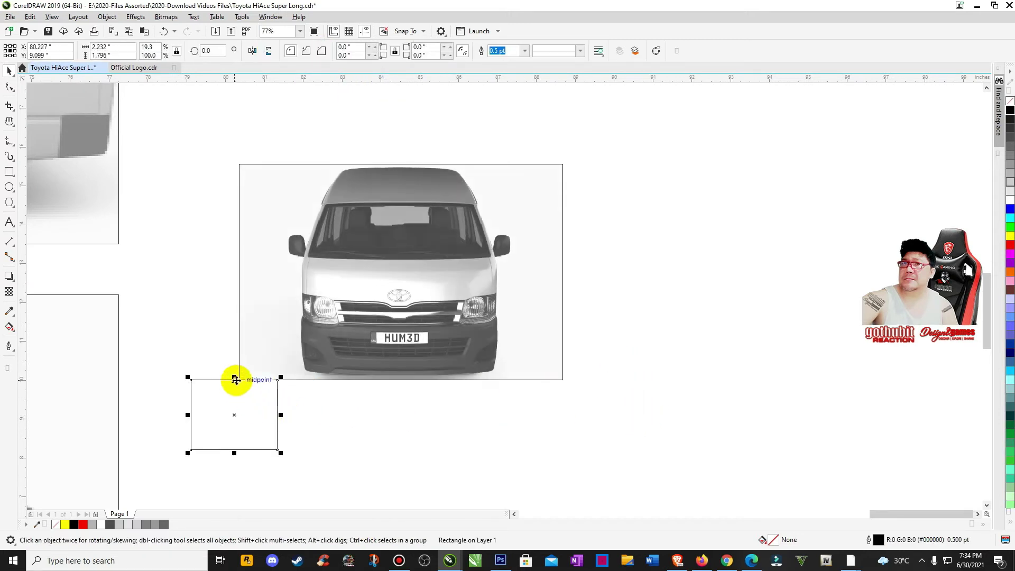
left_click_drag(234, 377, 256, 139)
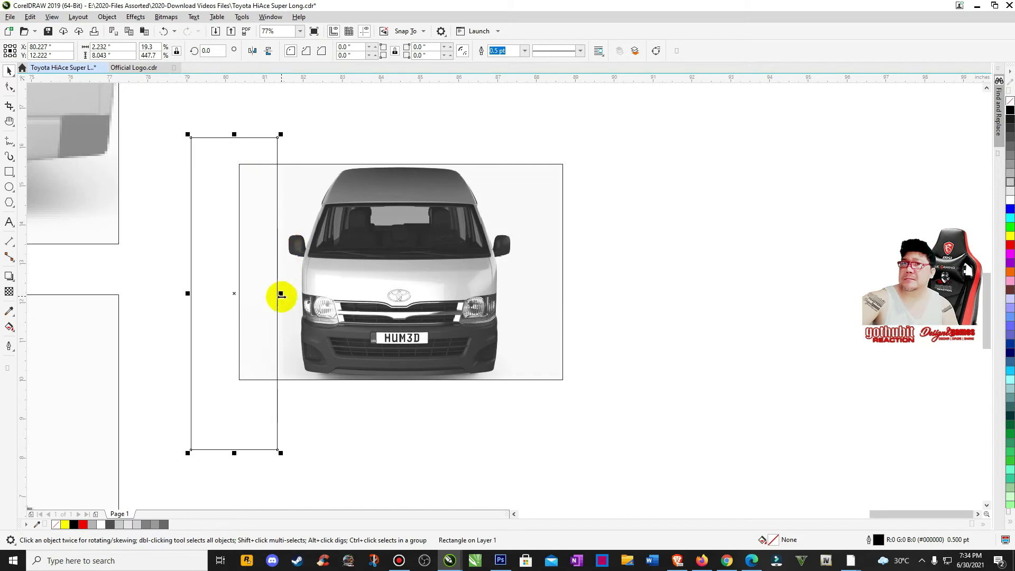
left_click_drag(280, 293, 294, 312)
left_click(400, 338, "shift")
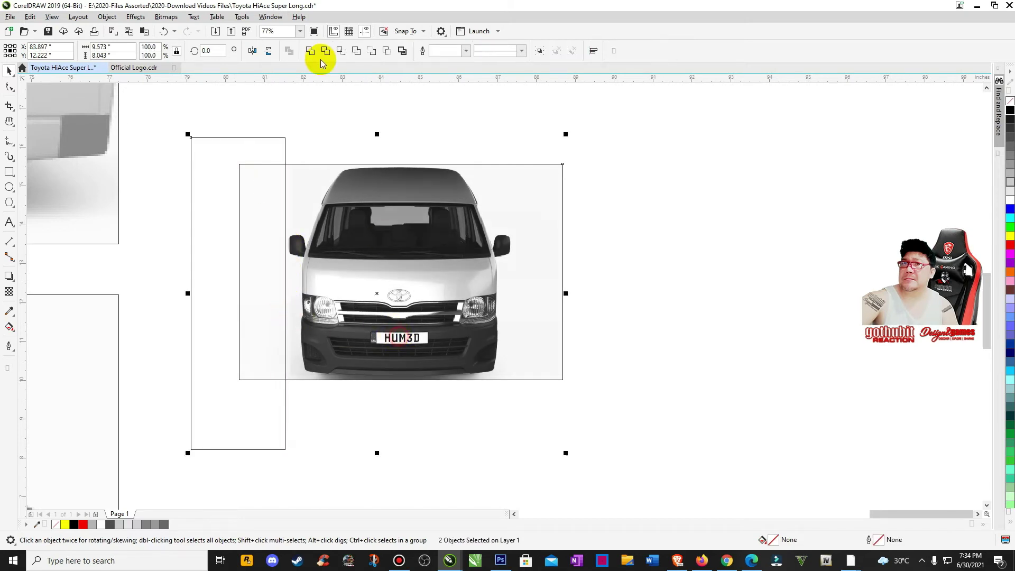
left_click(311, 51)
left_click_drag(238, 231, 558, 223)
left_click(402, 268, "shift")
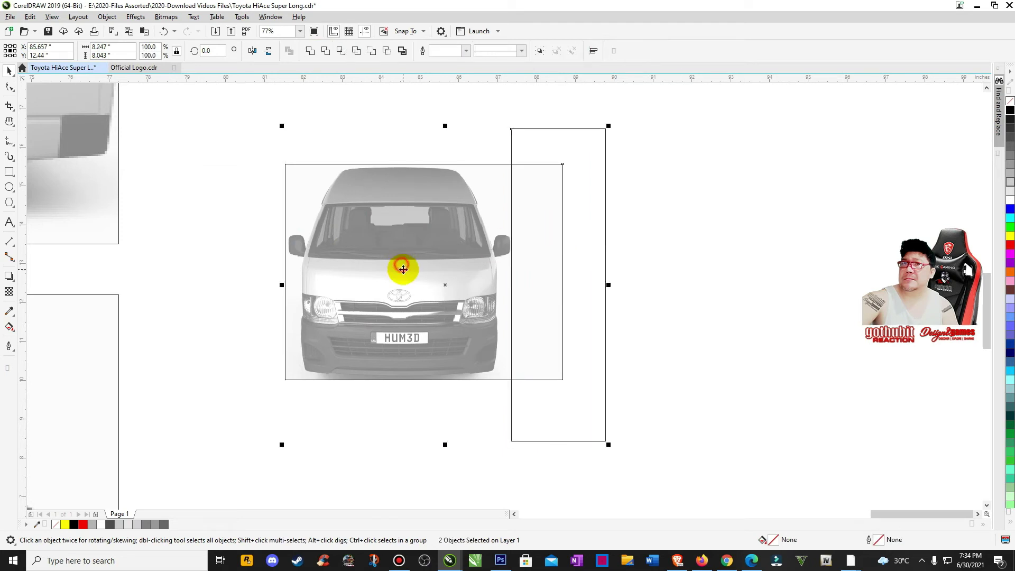
left_click(325, 51)
left_click(559, 164)
key("Delete")
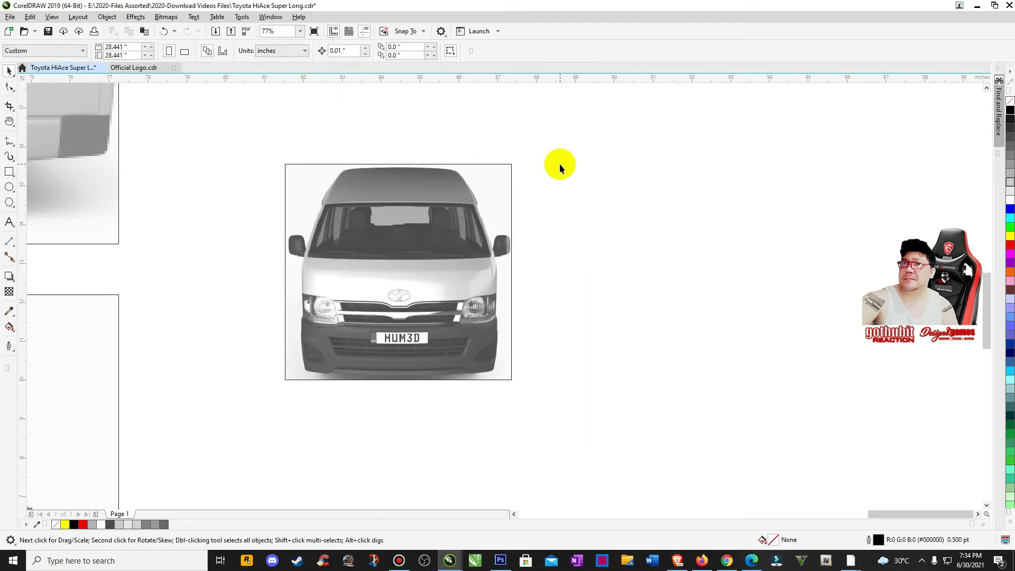
- Scale the front-view van up about threefold and place it beside the upper side view
key("F4")
scroll(667, 239, "down", 2)
key("F2")
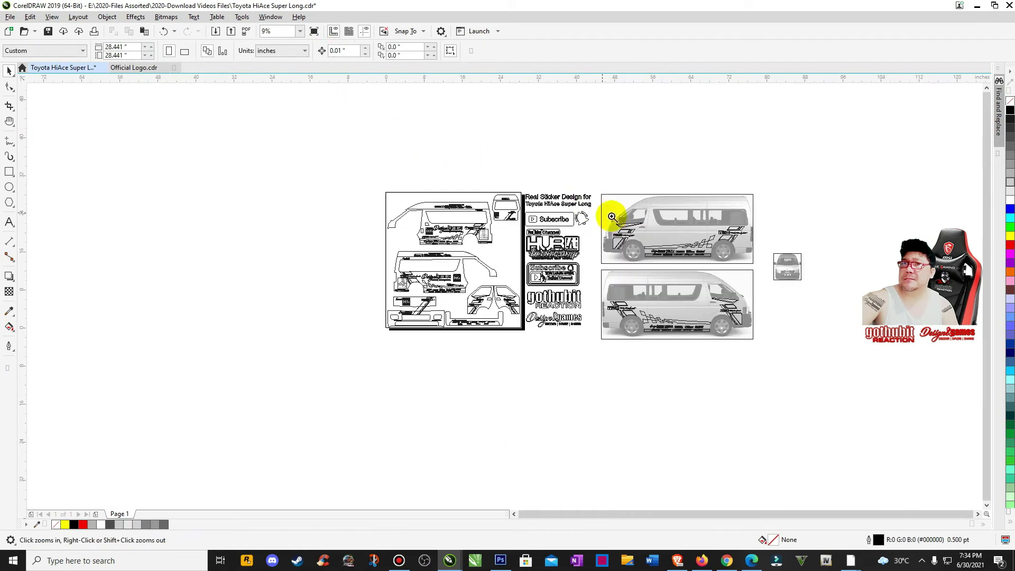
left_click_drag(552, 176, 882, 378)
key("space")
left_click(670, 266)
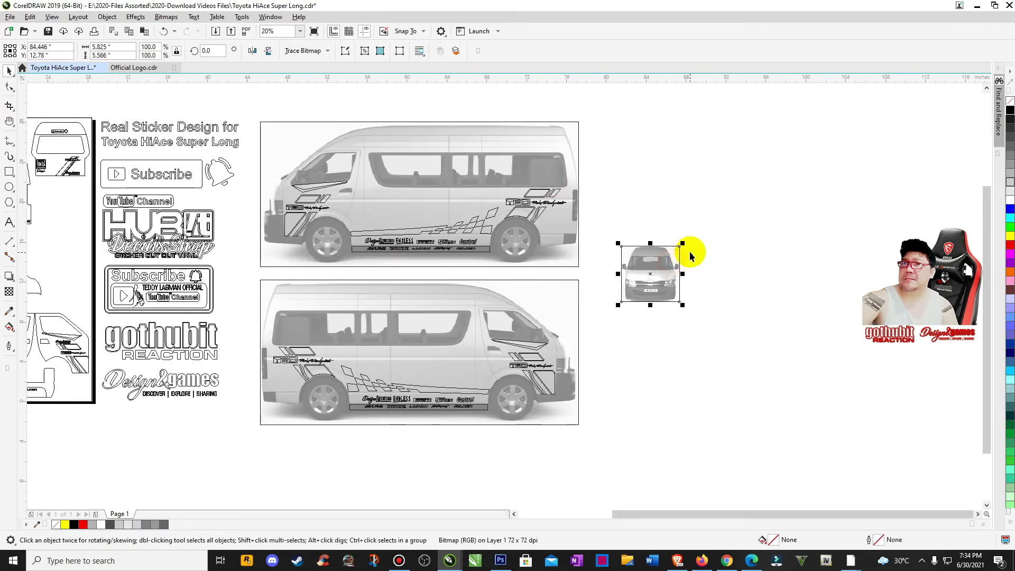
left_click_drag(682, 243, 794, 136)
left_click_drag(738, 247, 713, 219)
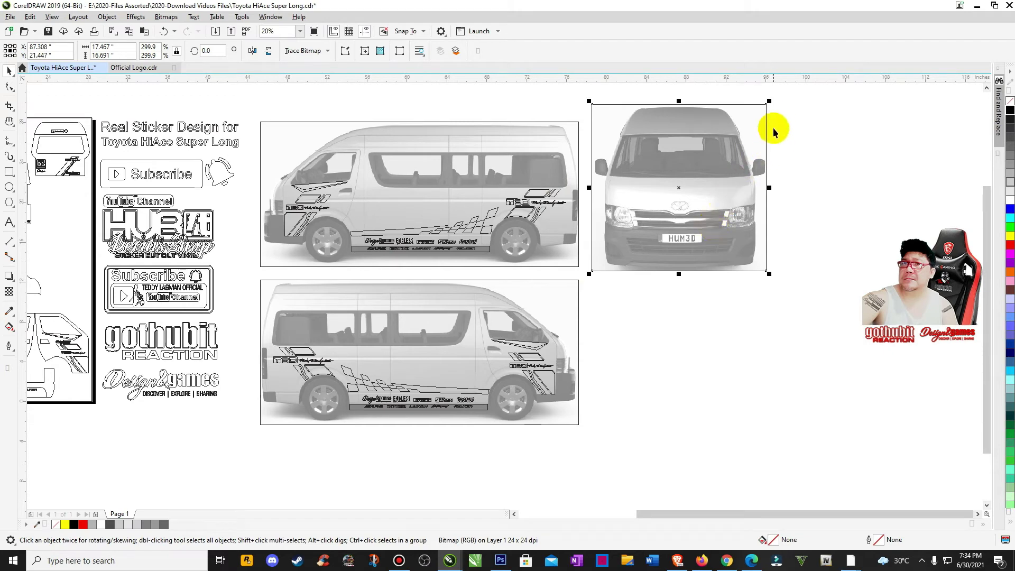
left_click_drag(771, 103, 758, 115)
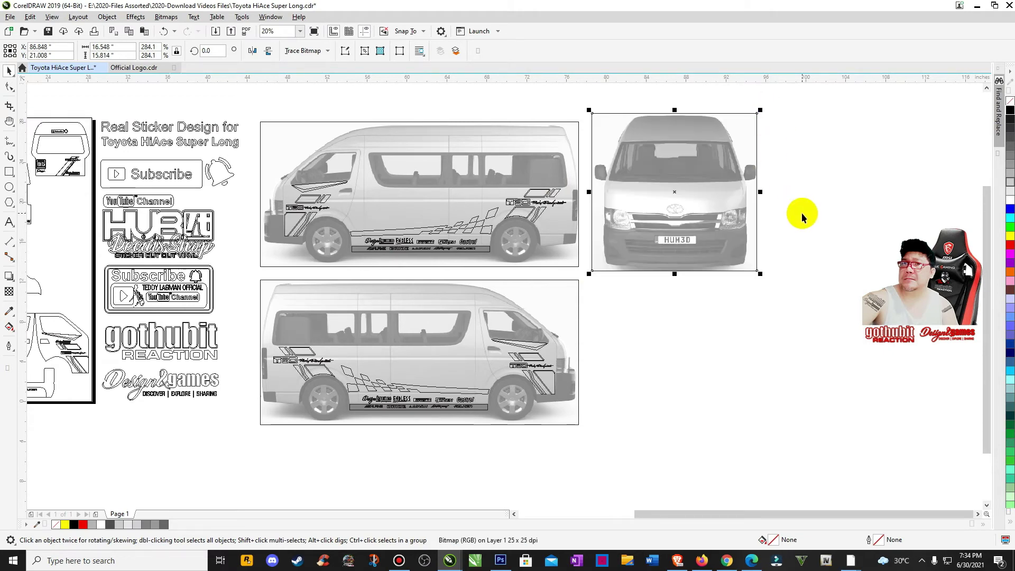
- Return to Enhanced full-colour display and zoom to the sheet and van mockups
left_click(801, 213)
key("F4")
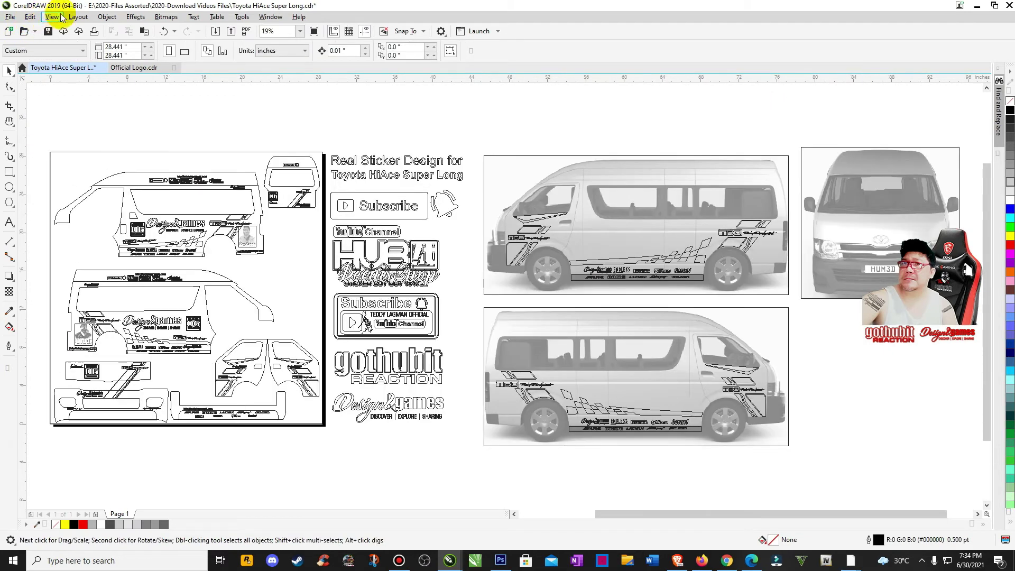
left_click(63, 17)
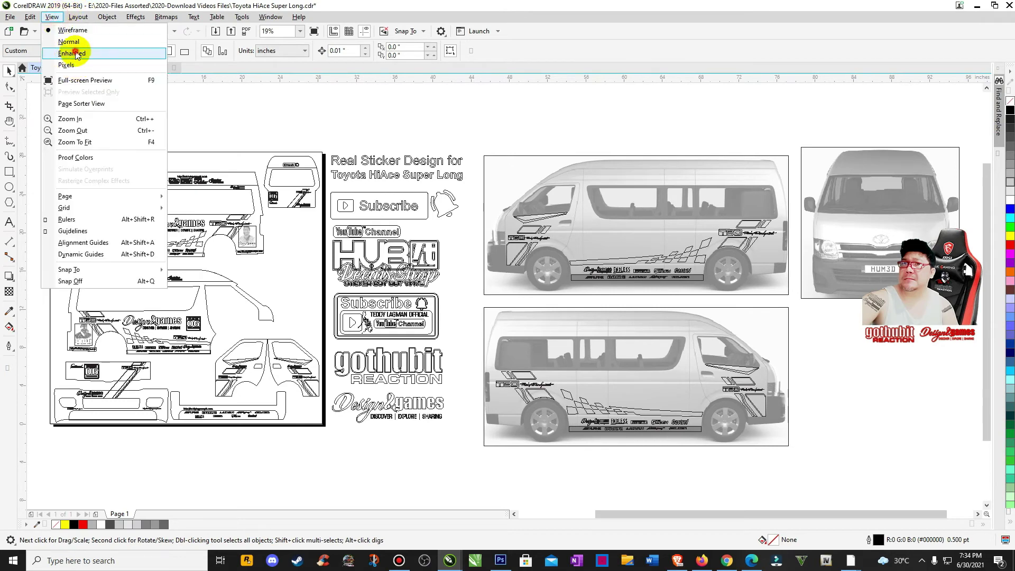
left_click(73, 52)
scroll(280, 257, "down", 1)
key("F2")
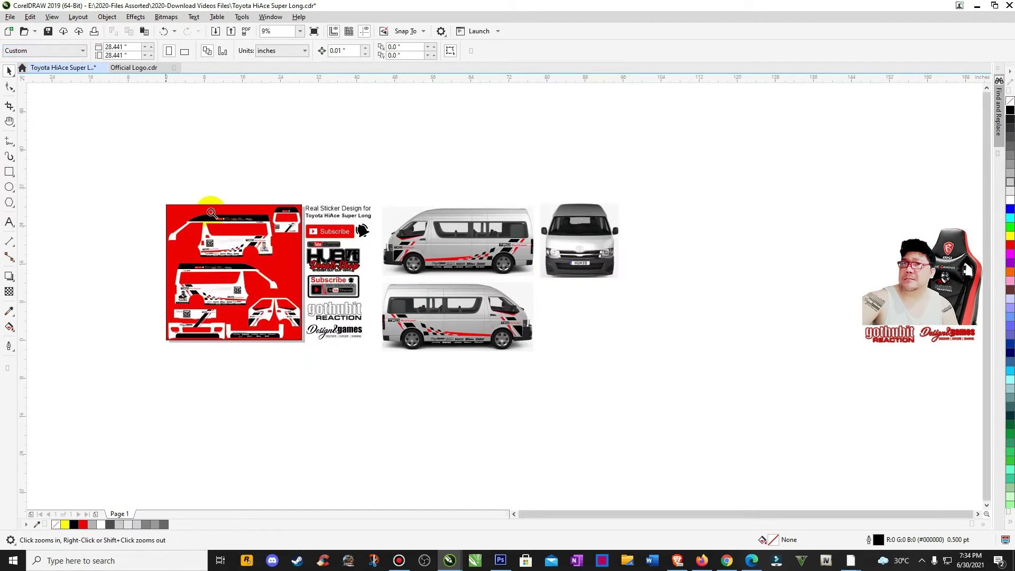
left_click_drag(211, 211, 677, 343)
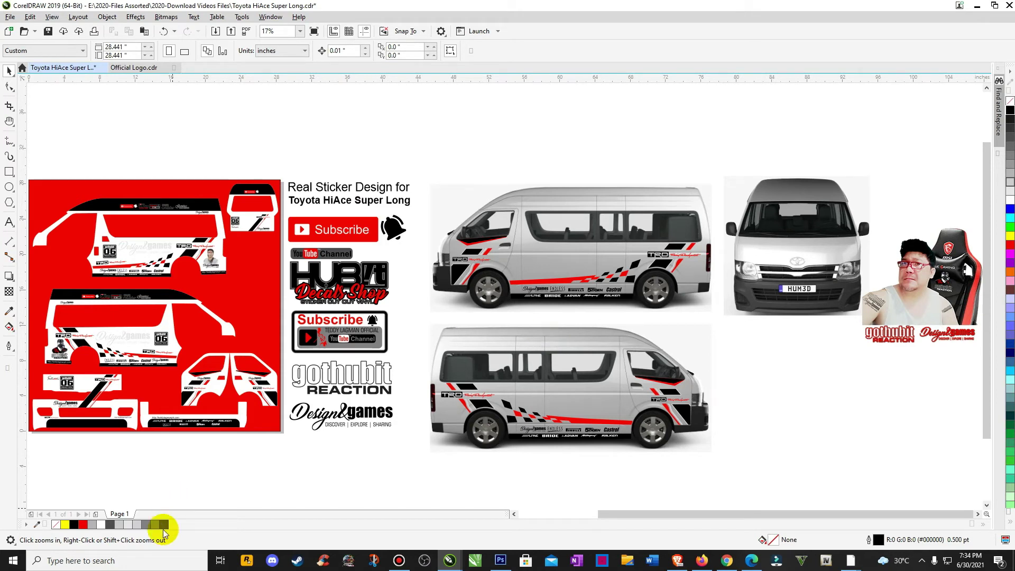
- Move the TRD decal group from the sheet onto the front-view van and lock the van photo
left_click(101, 383)
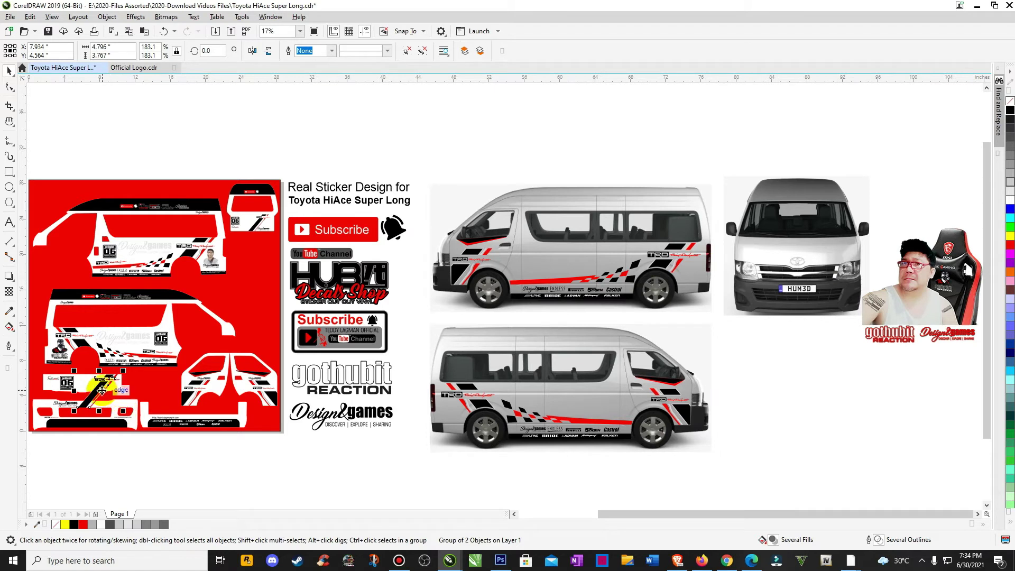
left_click_drag(101, 390, 818, 261)
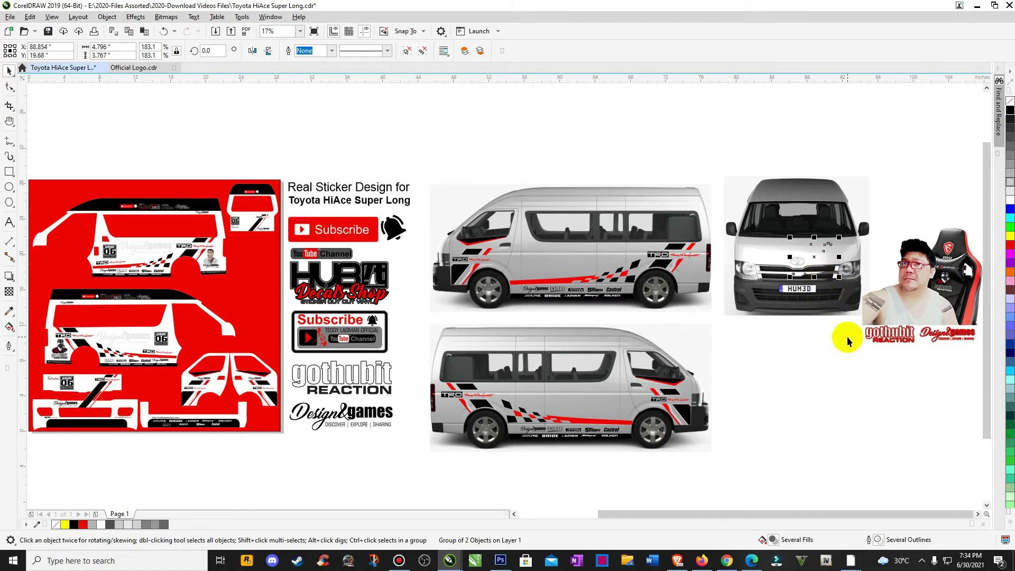
right_click(770, 265)
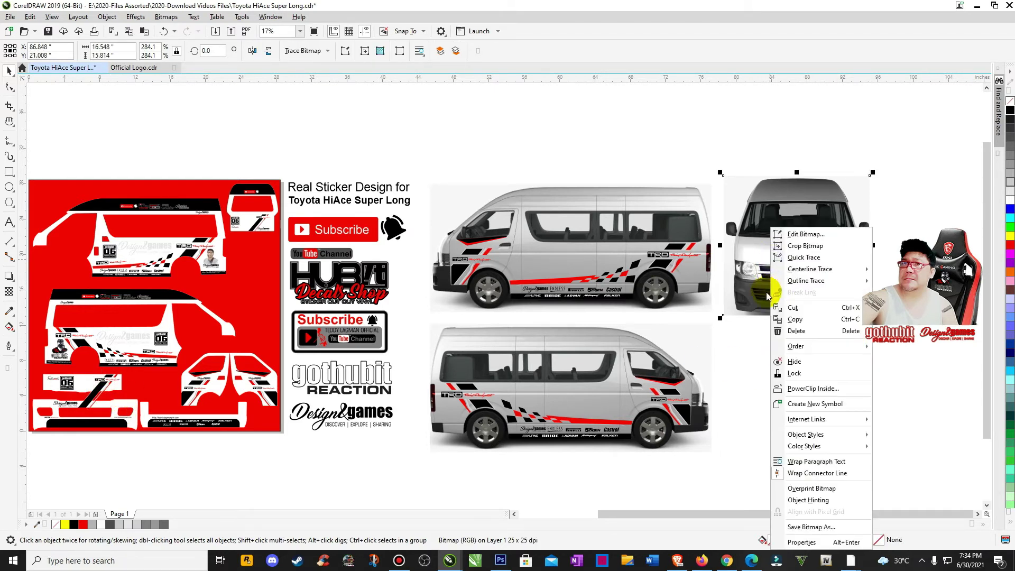
left_click(805, 373)
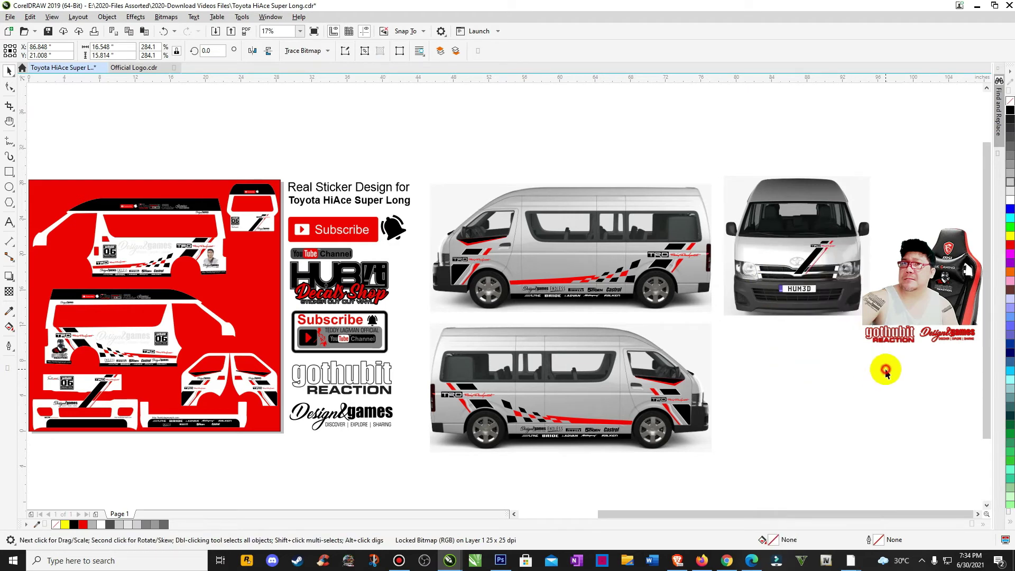
key("z")
left_click(723, 217)
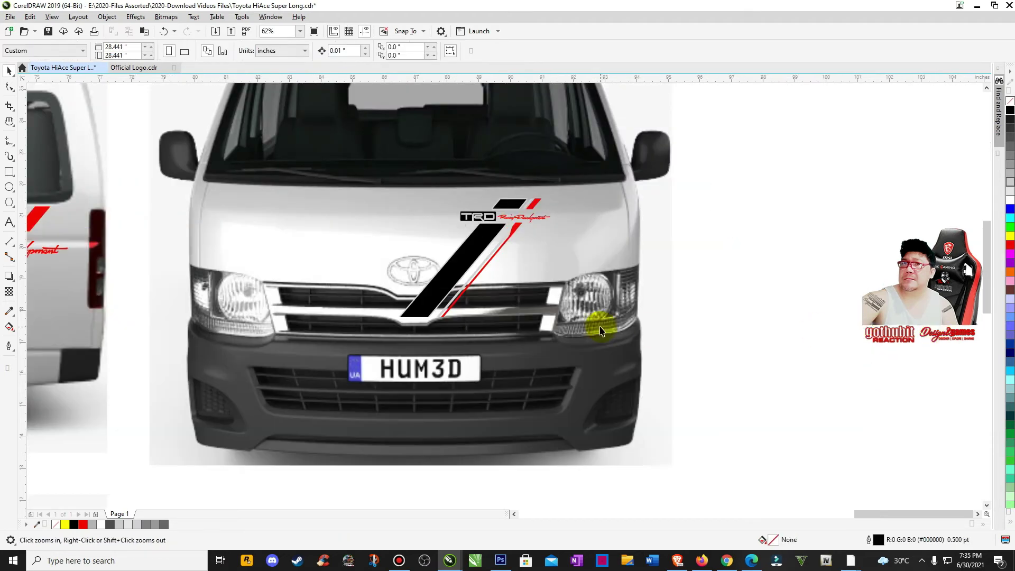
key("space")
- Shift the TRD decal up-right, scale it to 297.7%, and nudge it left
left_click_drag(513, 221, 559, 198)
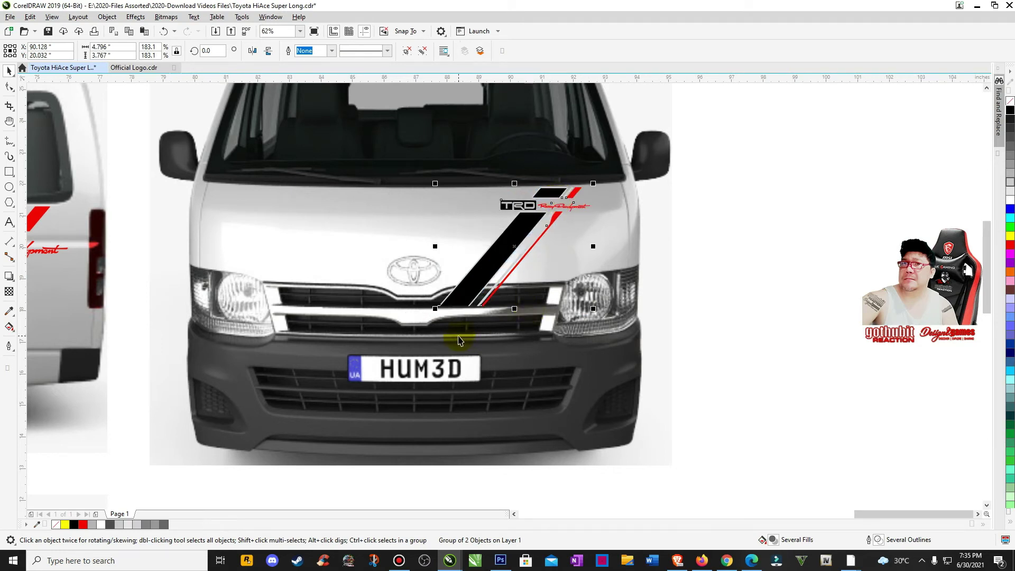
left_click_drag(435, 308, 343, 382)
left_click_drag(475, 271, 507, 254)
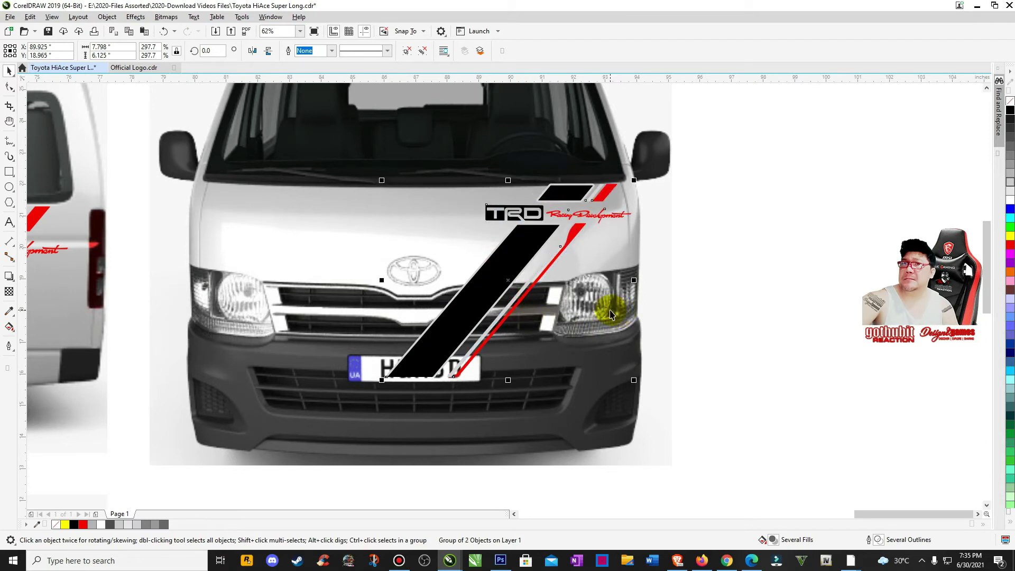
key("Left")
key("Left")
key("Left")
key("Left")
key("Left")
key("Left")
key("Left")
key("Left")
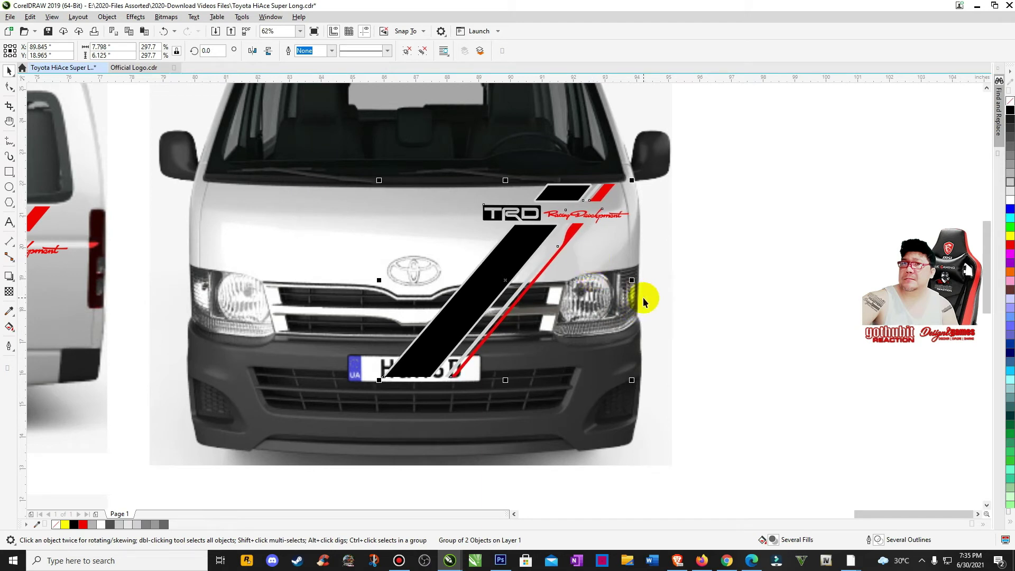
left_click(52, 17)
- Switch to Wireframe display and zoom in on the lower front of the van
left_click(67, 30)
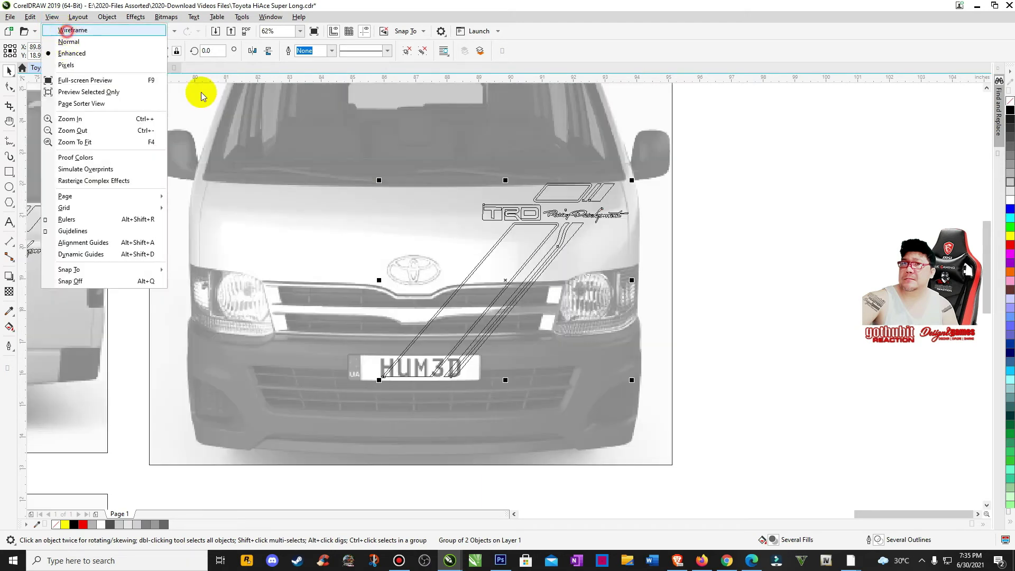
left_click(647, 271)
key("F2")
left_click_drag(306, 241, 753, 438)
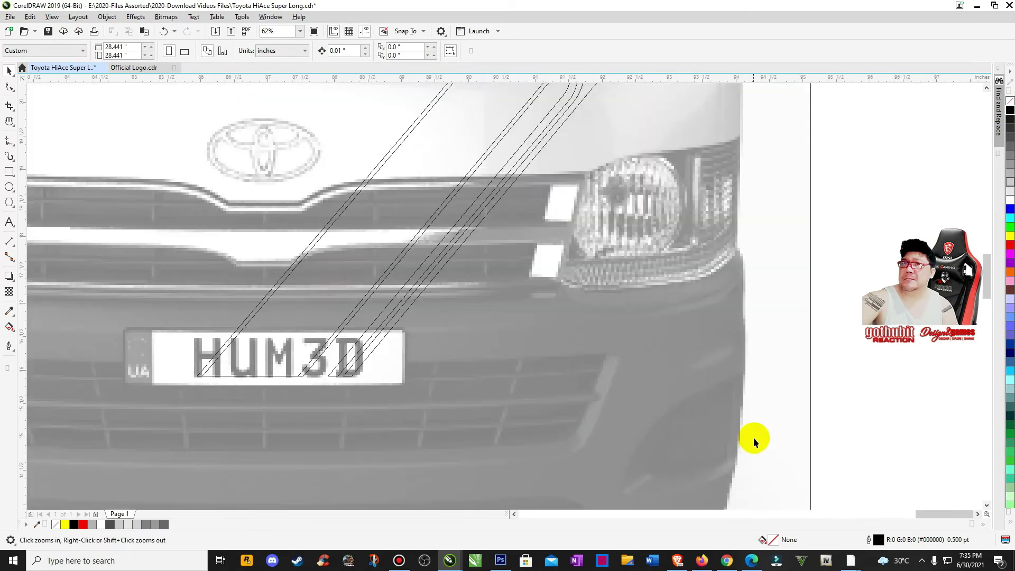
left_click(9, 171)
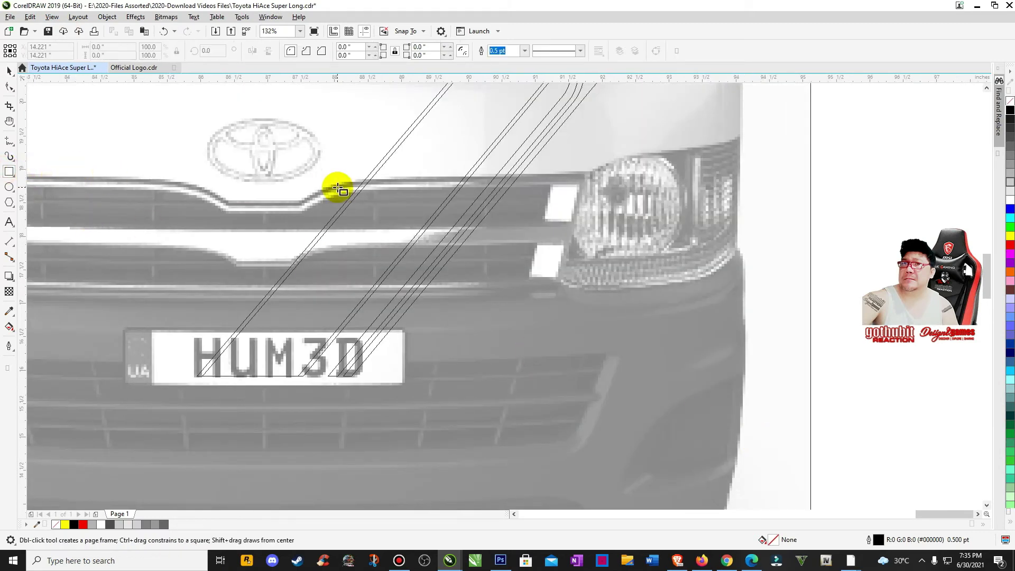
left_click_drag(347, 183, 534, 181)
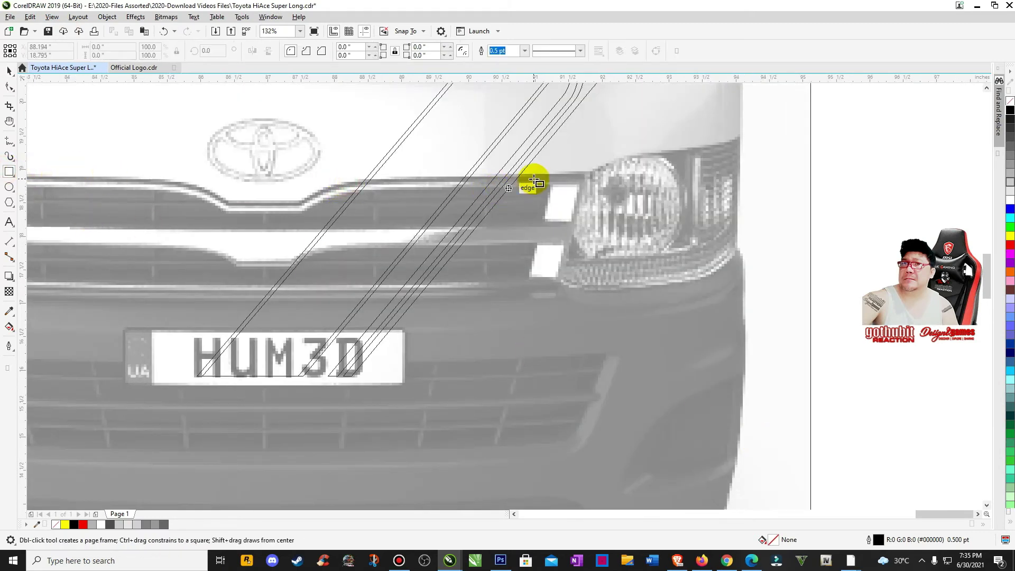
left_click(535, 177)
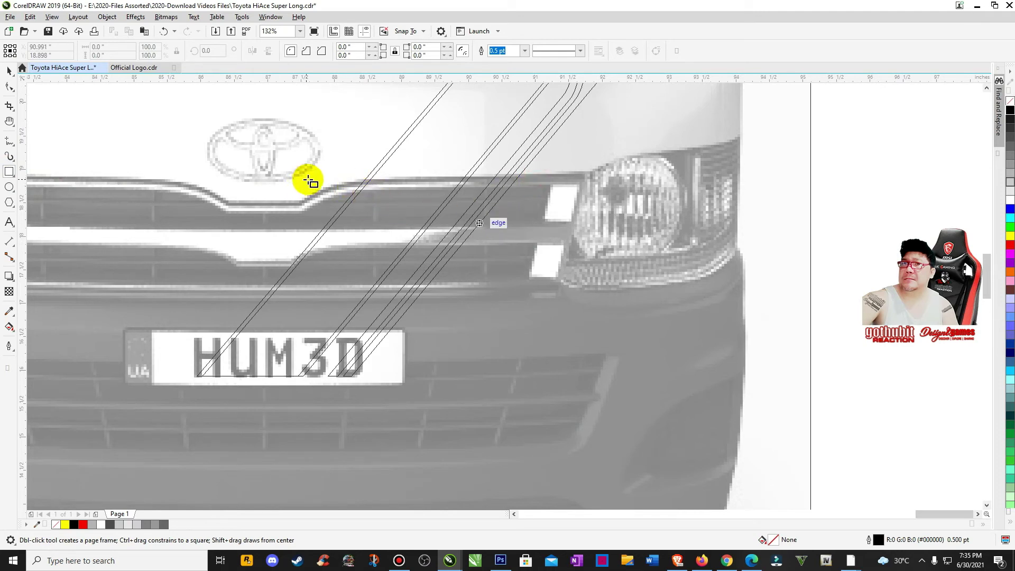
left_click_drag(339, 182, 346, 188)
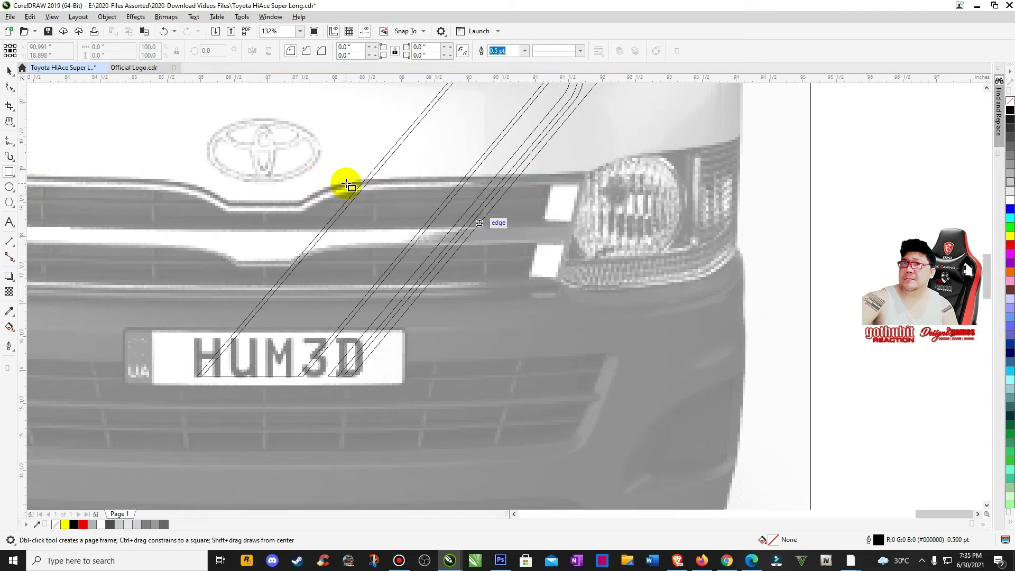
- Draw a quadrilateral cutting shape over the grille with the Freehand tool and save
left_click(9, 142)
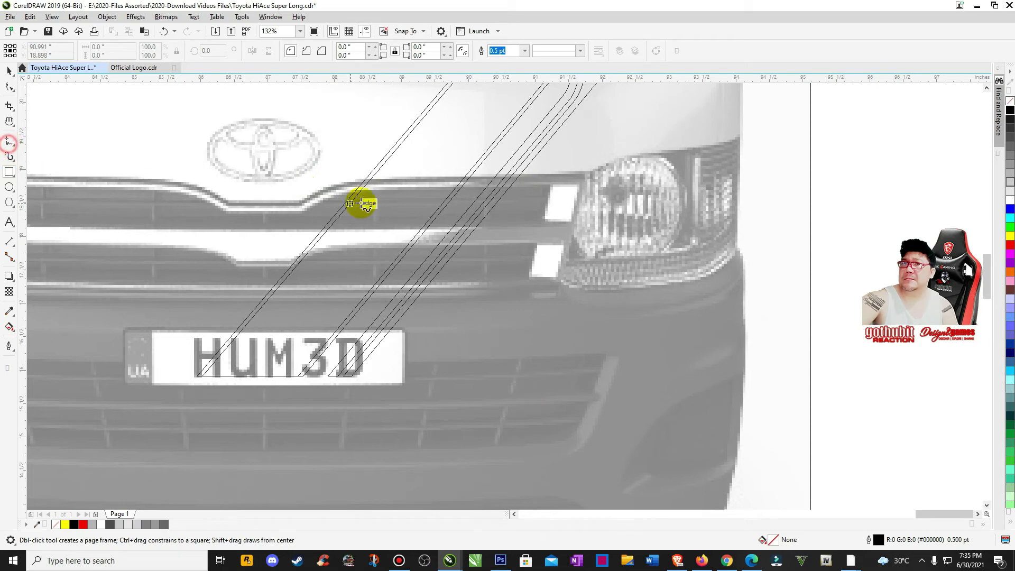
left_click(346, 183)
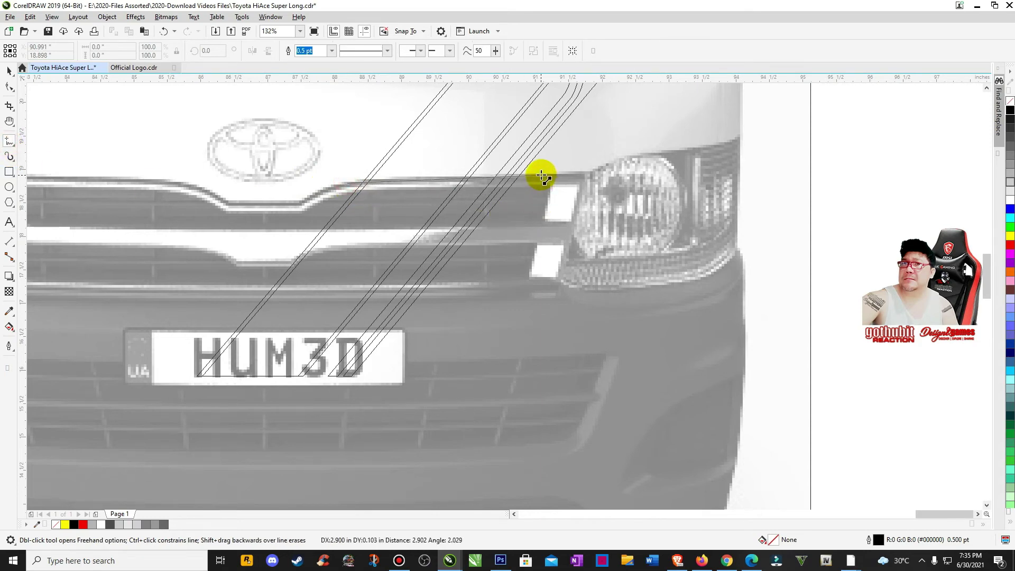
left_click(543, 173)
left_click(544, 172)
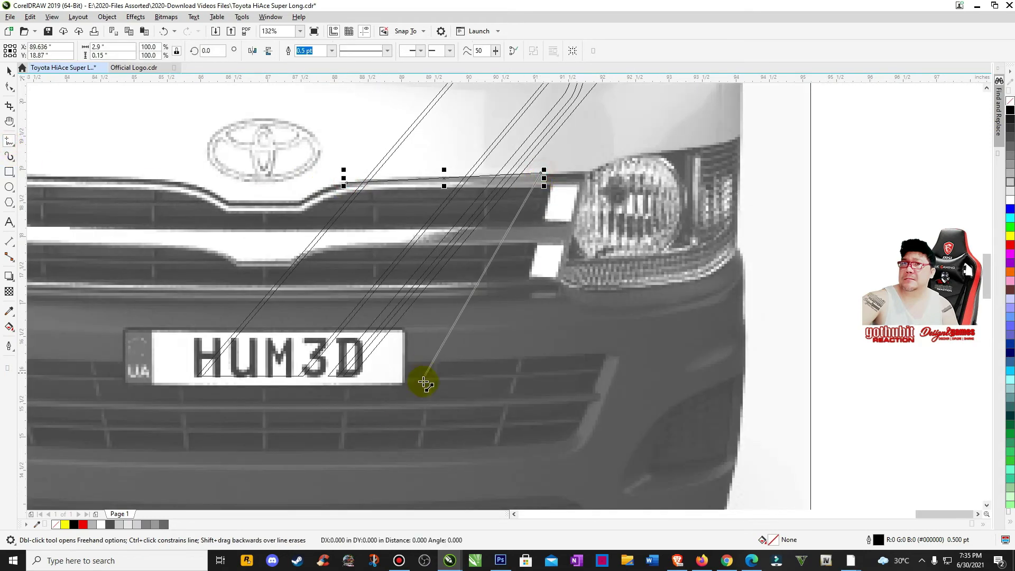
double_click(362, 451)
left_click(122, 395)
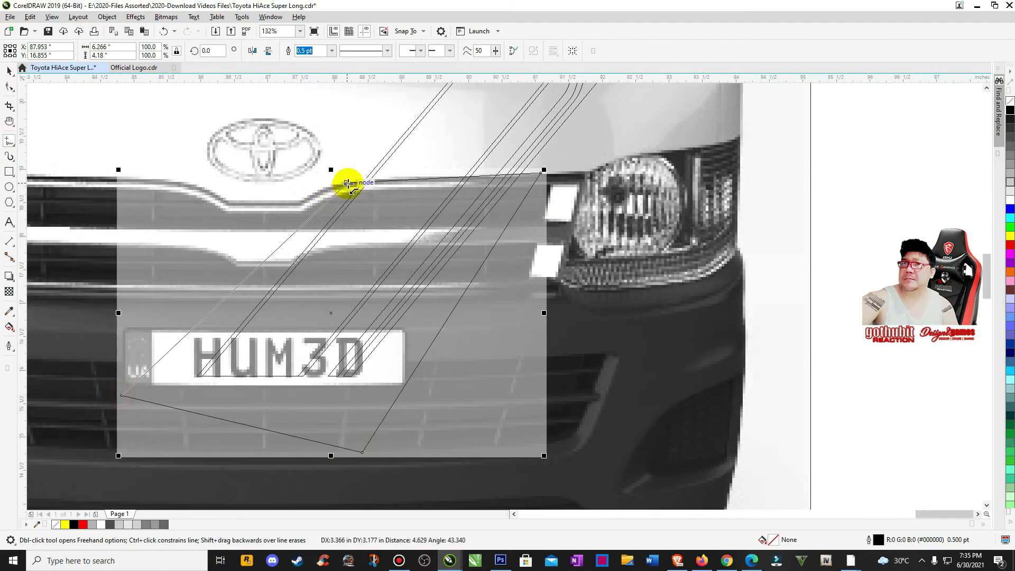
left_click(347, 183)
left_click(8, 88)
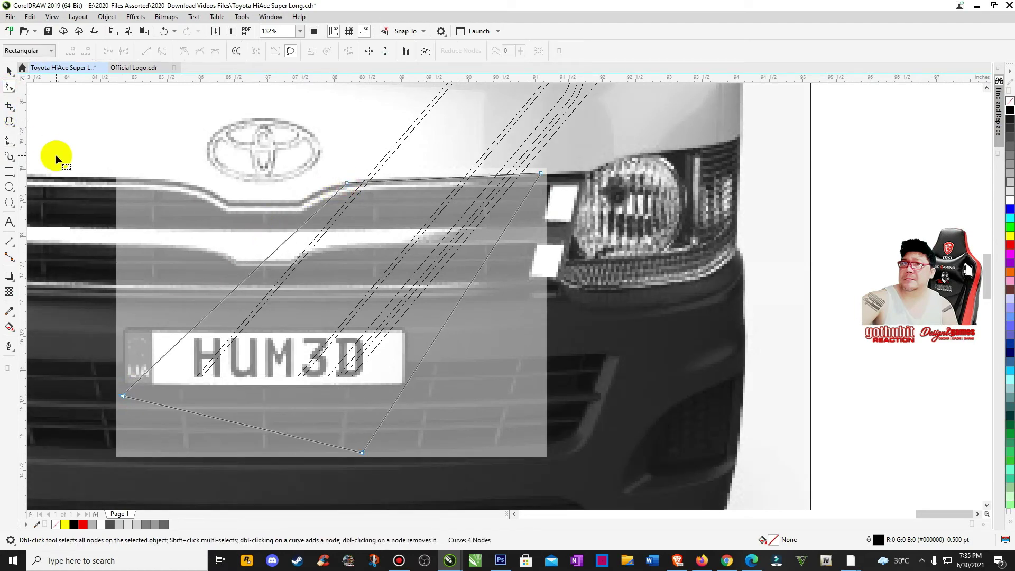
key("ctrl+s")
- Curve the shape's top edge along the grille, trim the TRD stripes with it, and delete it
left_click(341, 173)
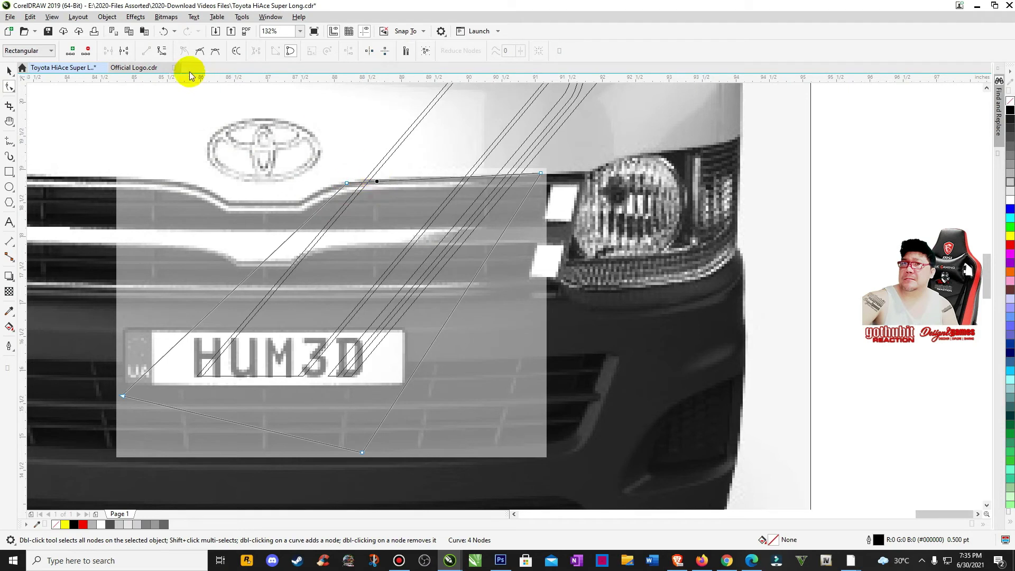
left_click(410, 181)
left_click_drag(410, 180, 389, 176)
left_click(9, 72)
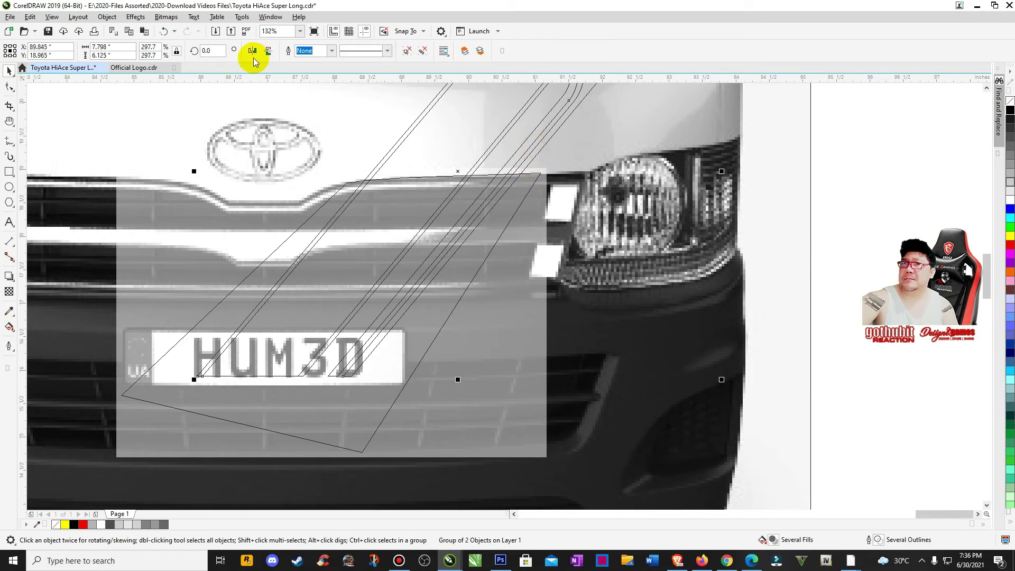
left_click(532, 262)
left_click(513, 215)
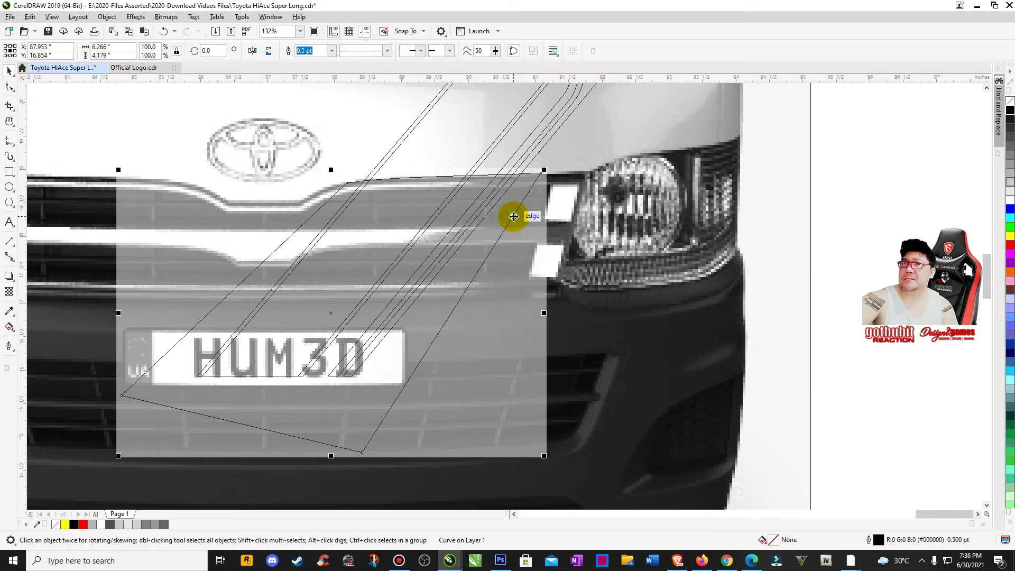
left_click(545, 147, "shift")
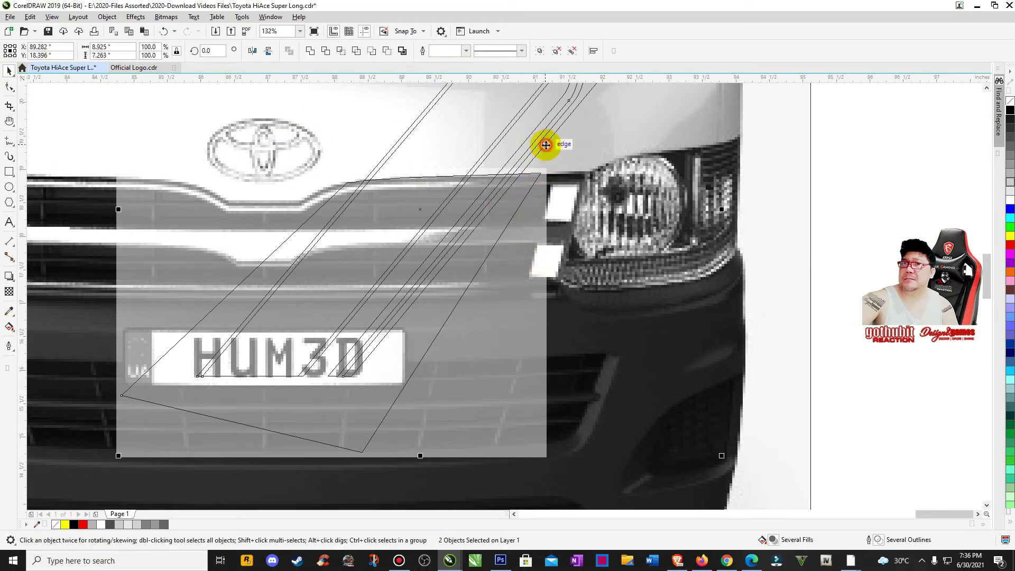
left_click(323, 52)
left_click(501, 235)
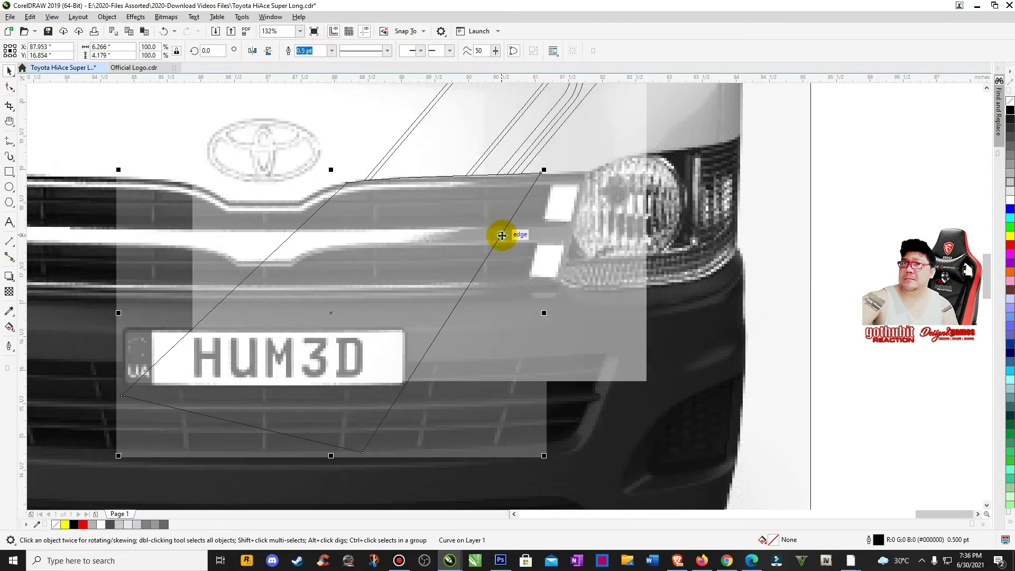
key("Delete")
left_click(52, 16)
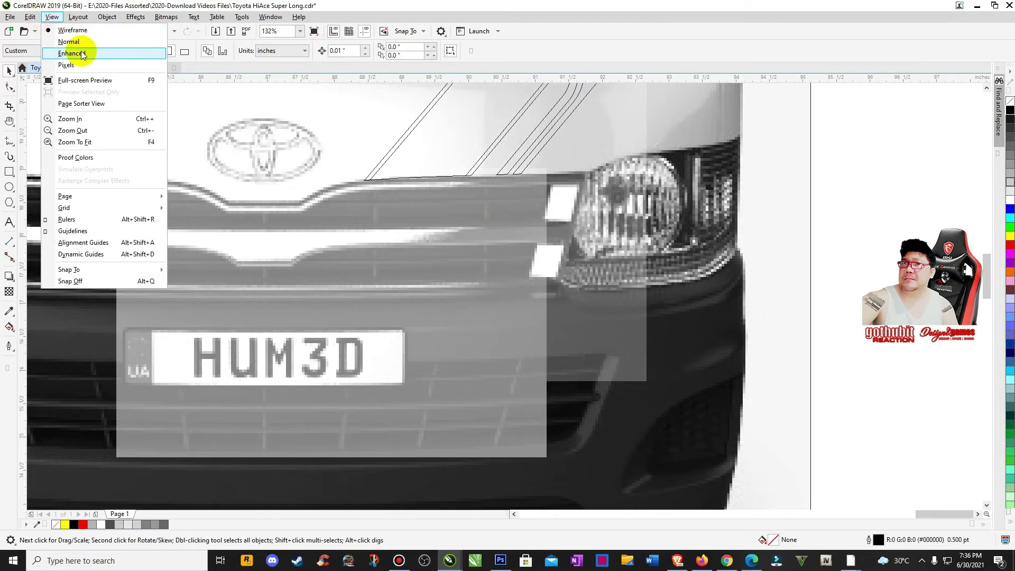
- Return to Enhanced display, zoom onto the TRD decal, and ungroup it
left_click(75, 50)
key("F4")
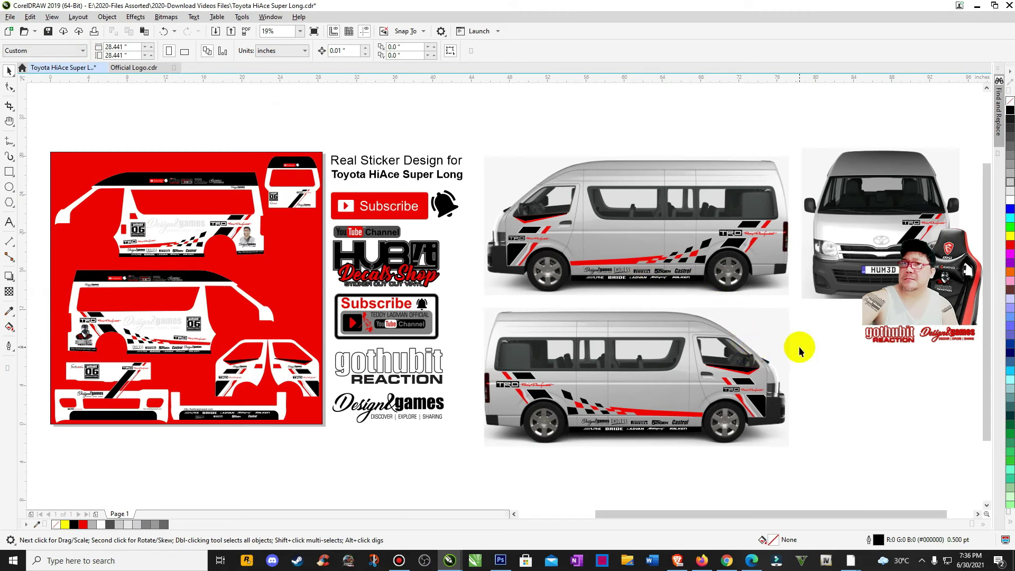
left_click_drag(791, 182, 1003, 281)
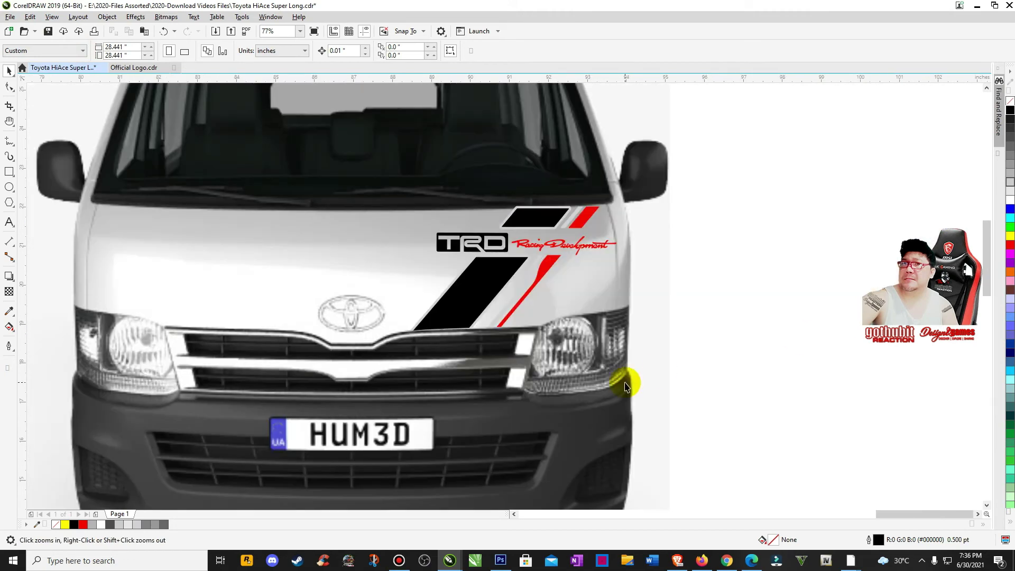
left_click_drag(374, 191, 728, 325)
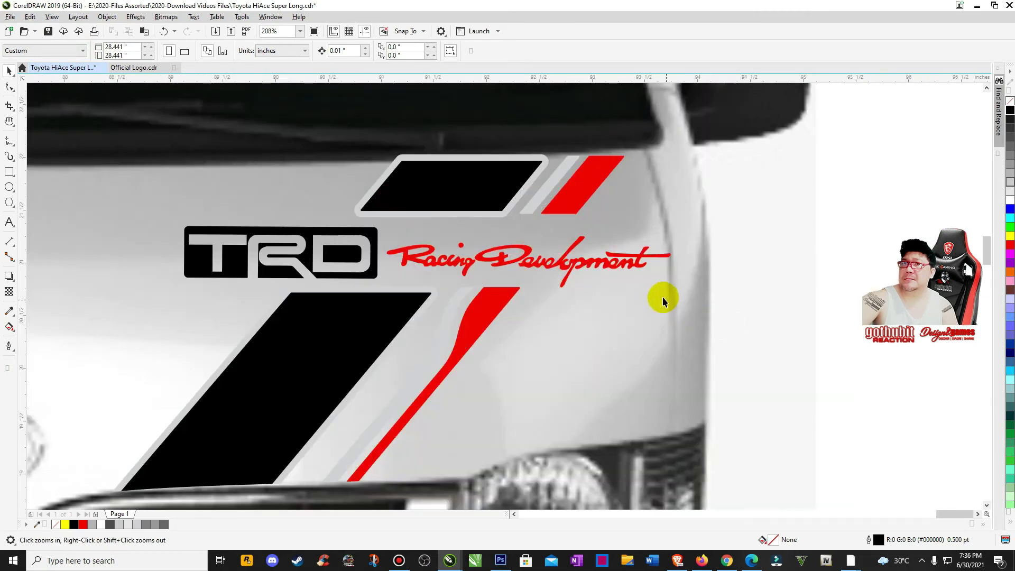
key("space")
left_click(647, 261)
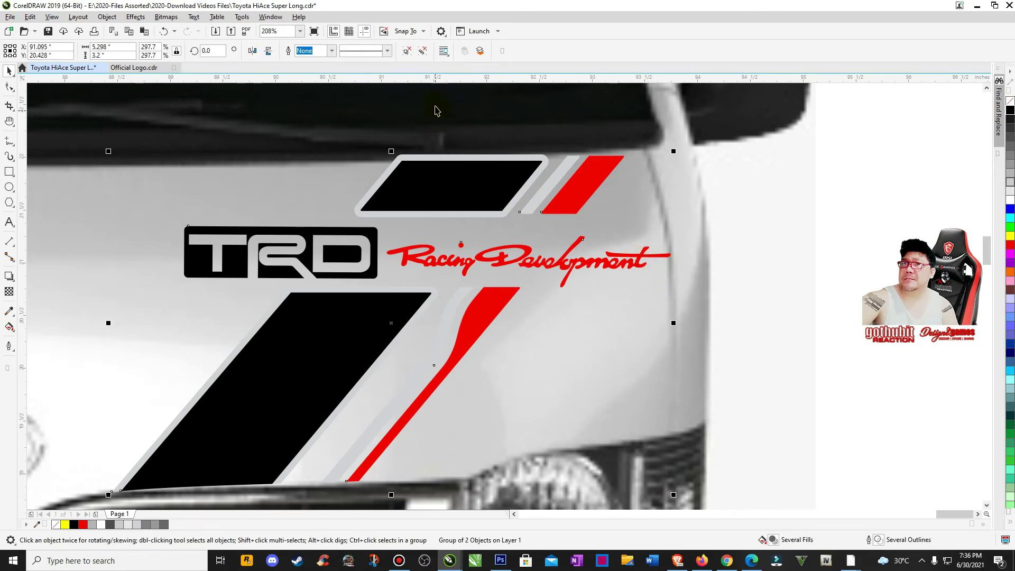
left_click(406, 52)
- Shrink the TRD logo and Racing Development lettering slightly, to about 118.8%
left_click(642, 259)
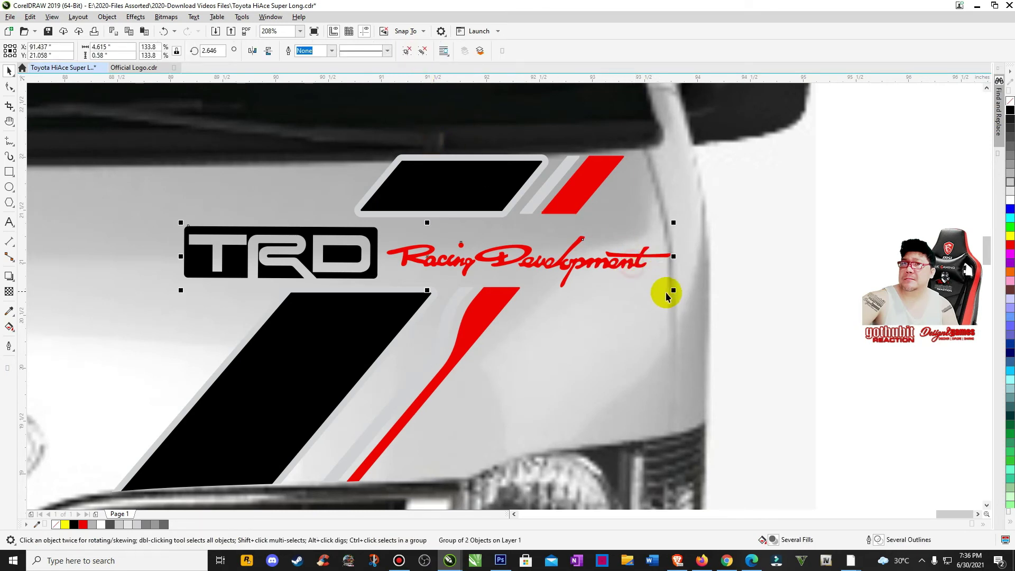
left_click(658, 282)
left_click(641, 261)
left_click_drag(672, 290, 528, 269)
left_click(758, 294)
key("F4")
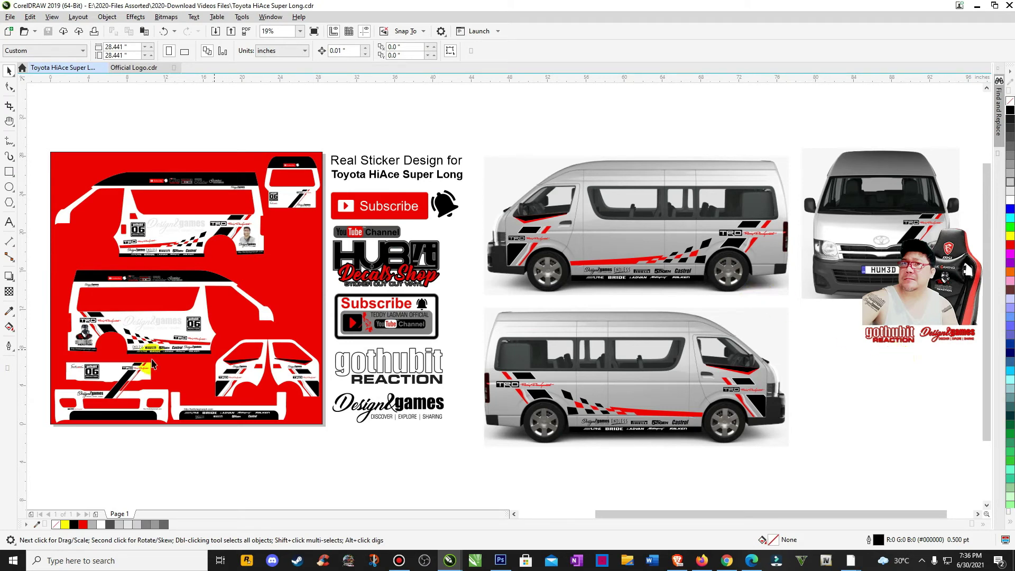
- Move the Sports mind sticker onto the front-view van and scale it to about 3 inches wide
left_click(75, 372)
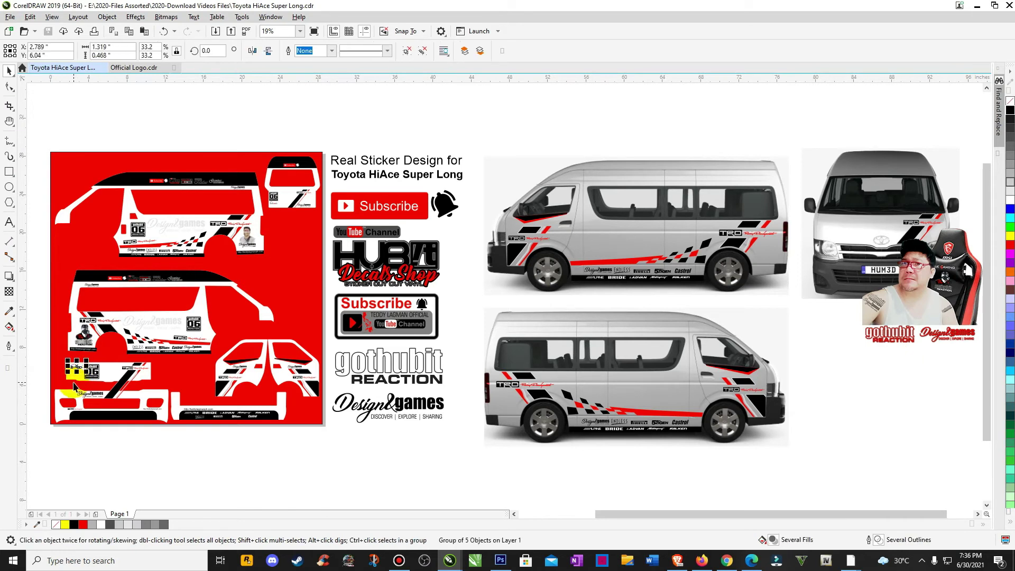
mouse_move(79, 366)
left_mouse_down()
mouse_move(891, 249)
mouse_move(834, 254)
left_mouse_up()
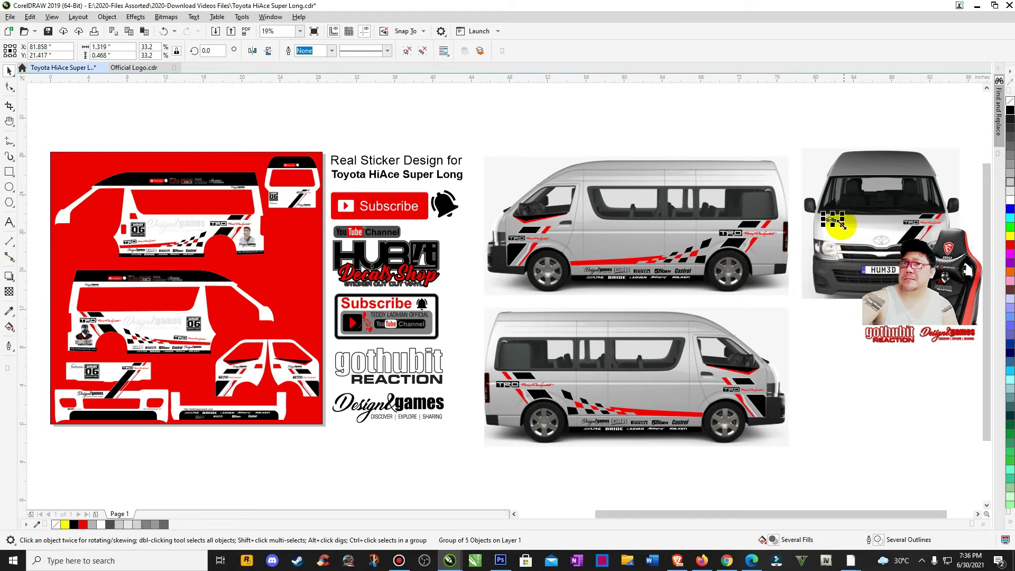
left_click_drag(841, 225, 877, 238)
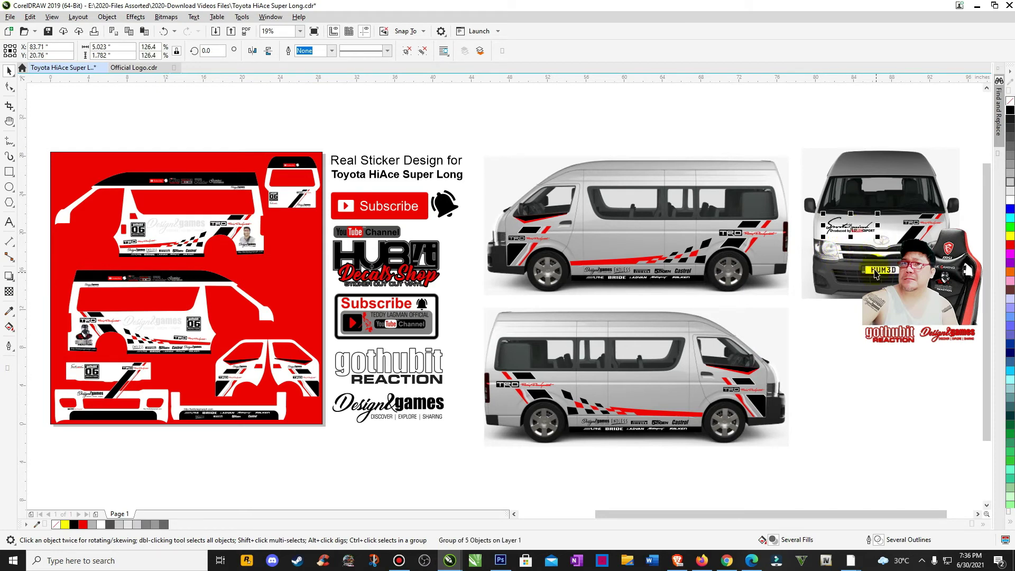
key("F2")
left_click_drag(782, 196, 979, 306)
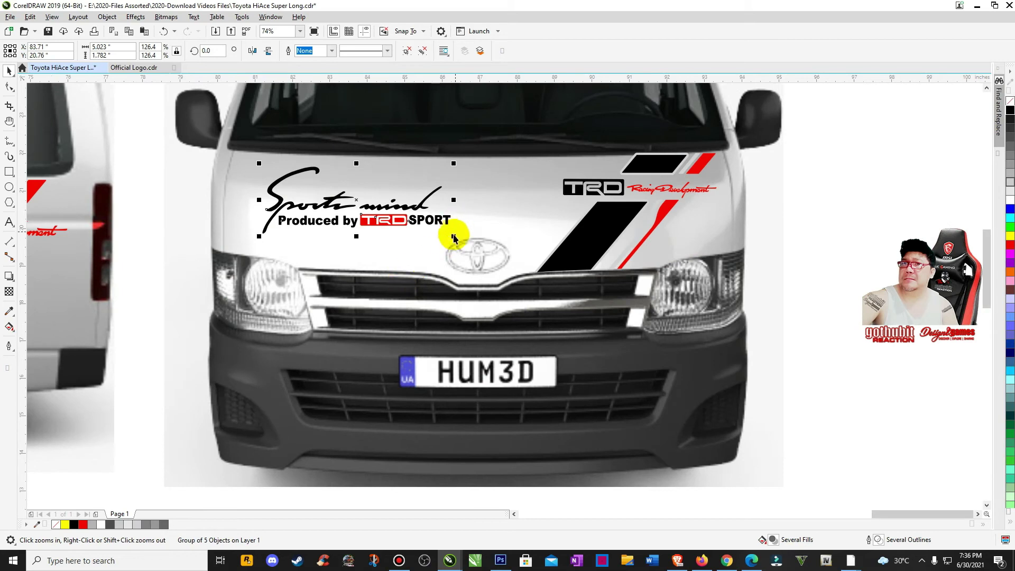
left_click_drag(453, 237, 288, 235)
- Rotate the Sports mind sticker to tilt it along the hood
left_click(290, 226)
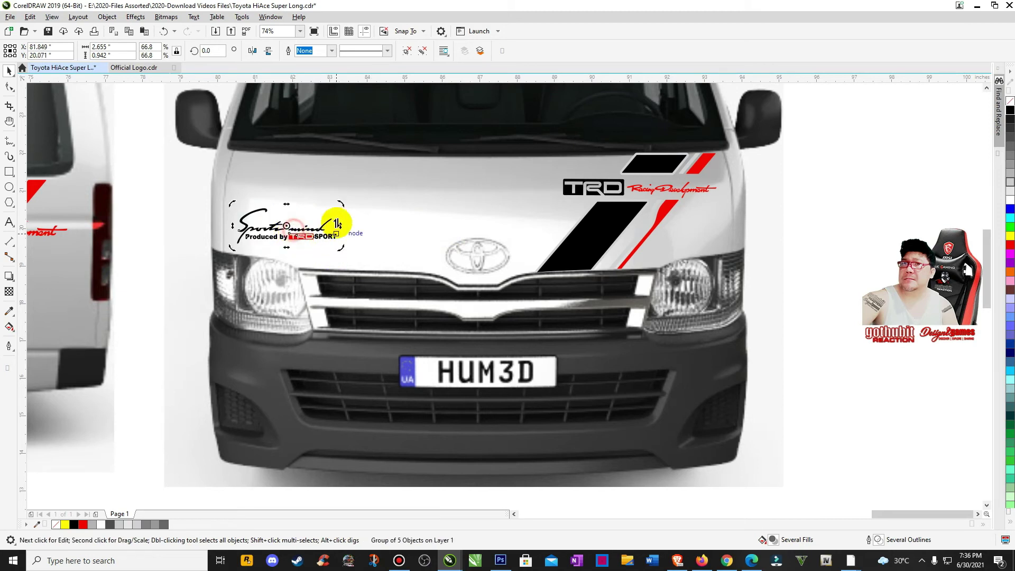
left_click_drag(339, 202, 379, 252)
key("Escape")
scroll(380, 252, "down", 2)
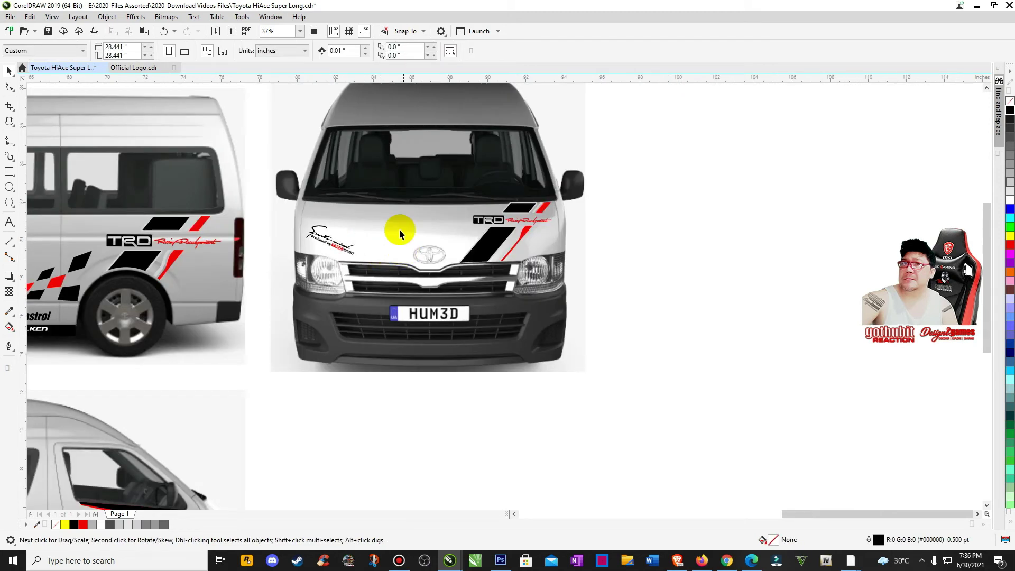
key("z")
left_click_drag(260, 118, 590, 312)
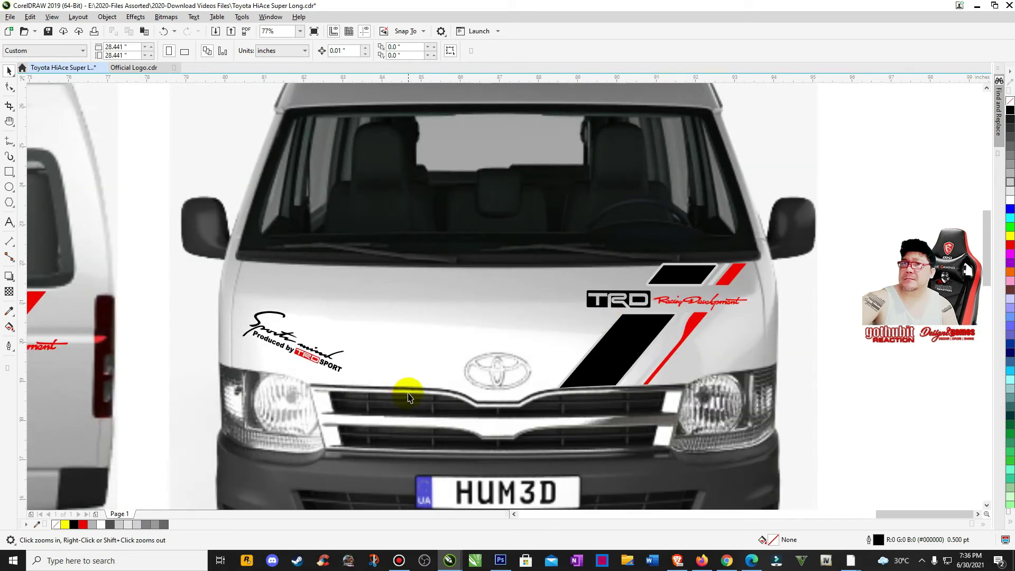
key("space")
left_click(324, 366)
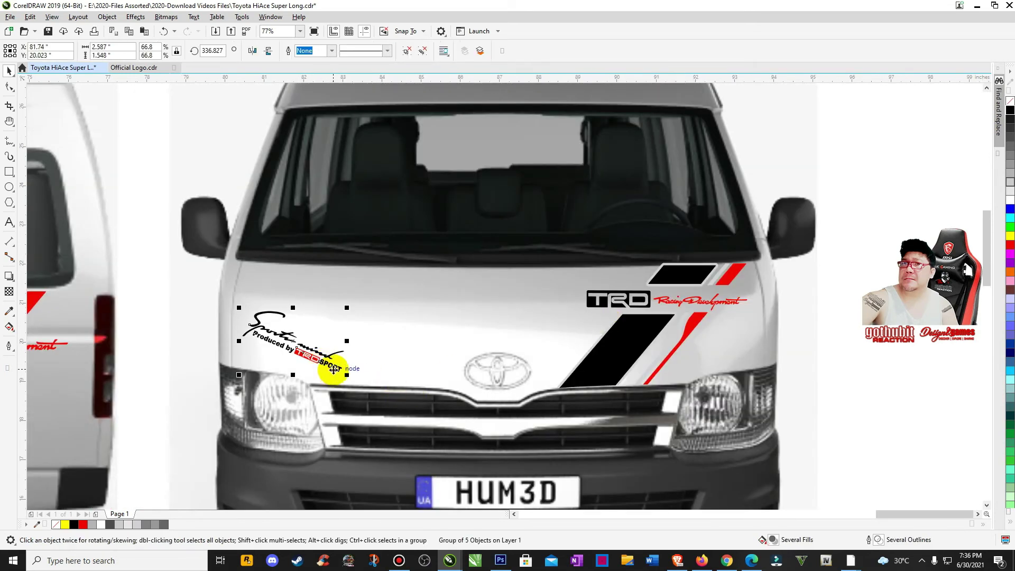
left_click(333, 367)
left_click_drag(347, 374, 358, 318)
- Undo the rotation and shrink the sticker to 42.8% in the windshield's upper-left corner
left_click(365, 342)
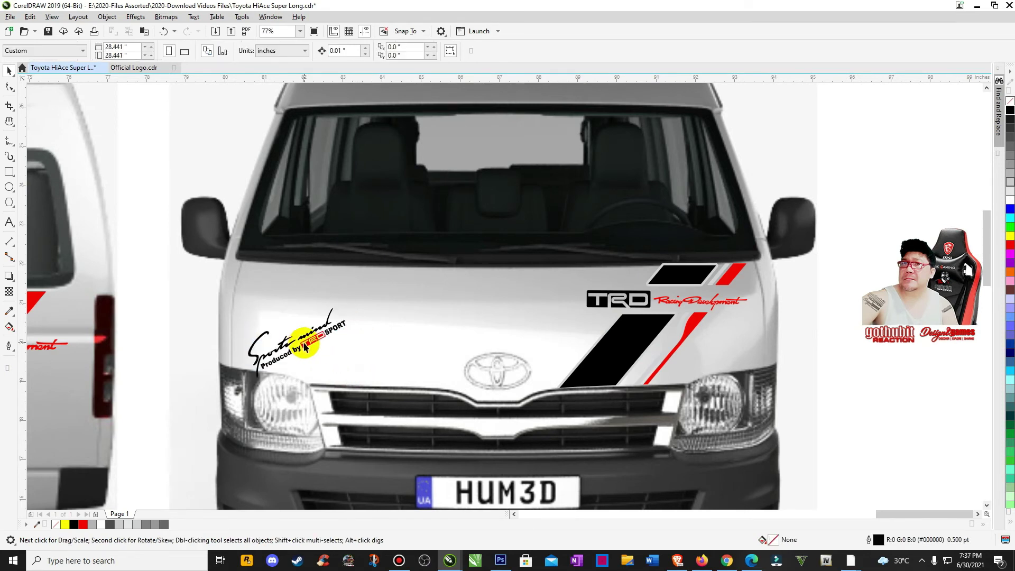
left_click_drag(305, 344, 295, 331)
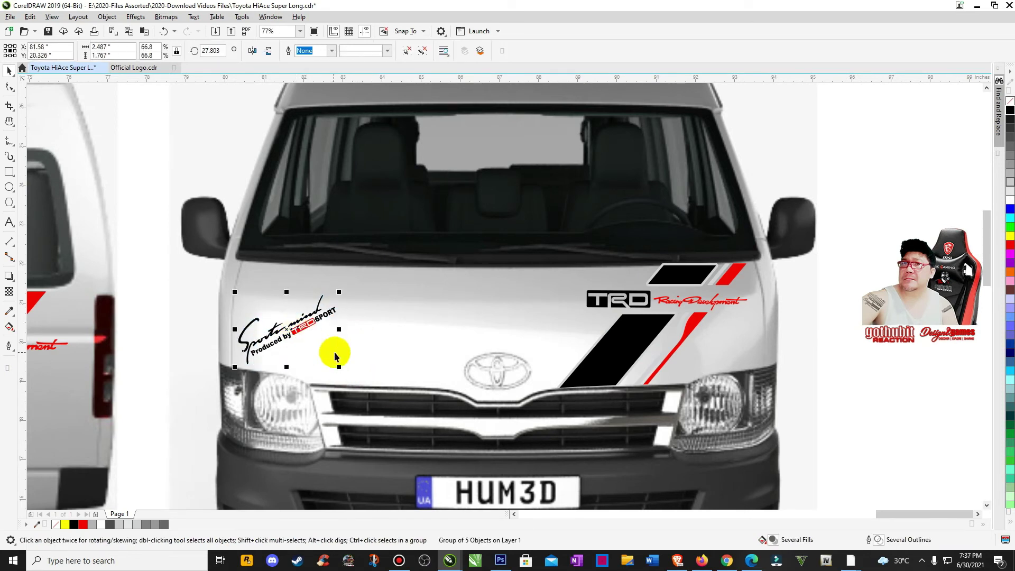
left_click(334, 350)
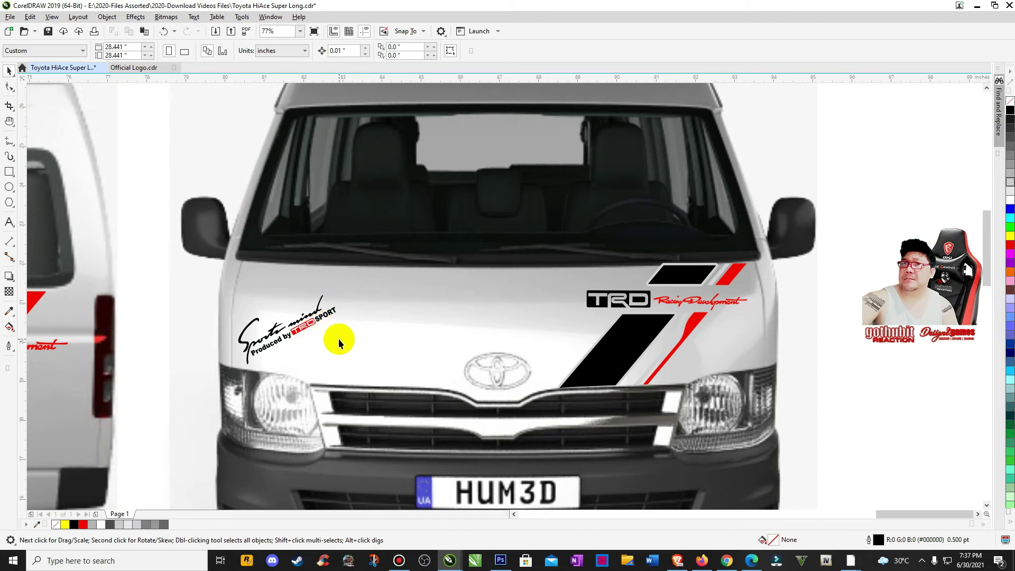
key("ctrl+z")
key("ctrl+z")
key("ctrl+z")
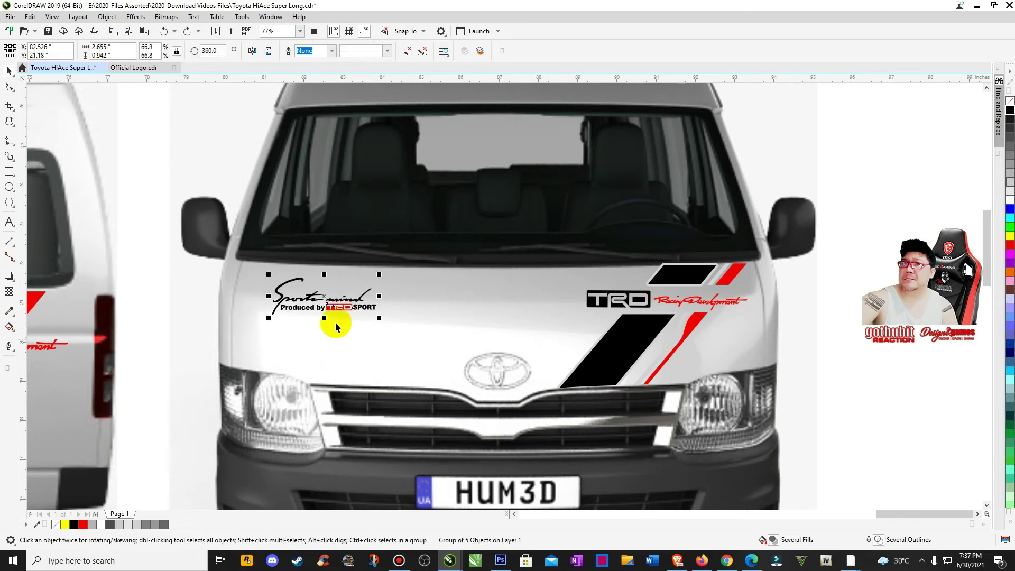
left_click_drag(379, 317, 294, 240)
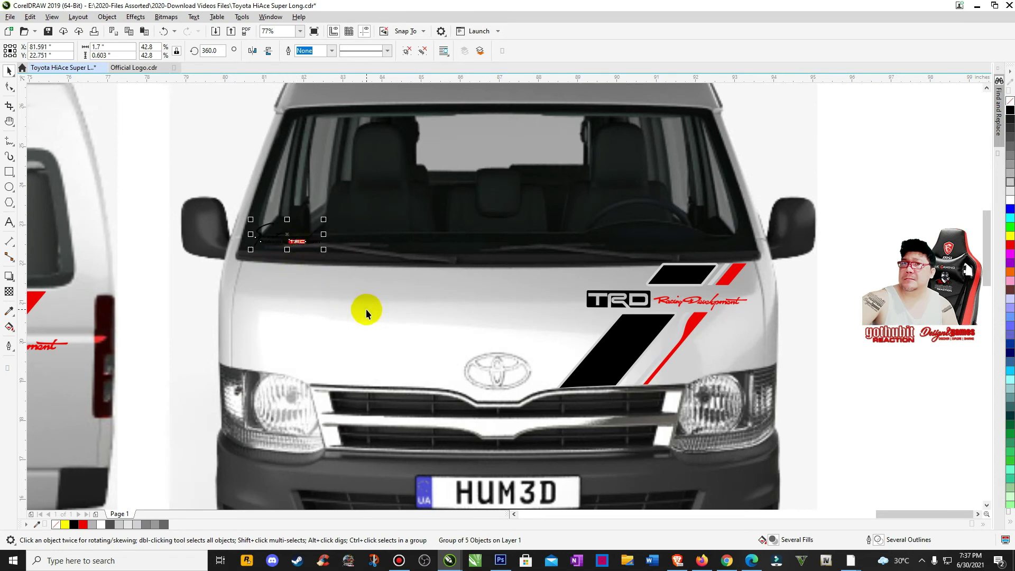
- Recolour the Sports mind script and the Produced by and SPORT text white
key("z")
left_click_drag(215, 204, 372, 285)
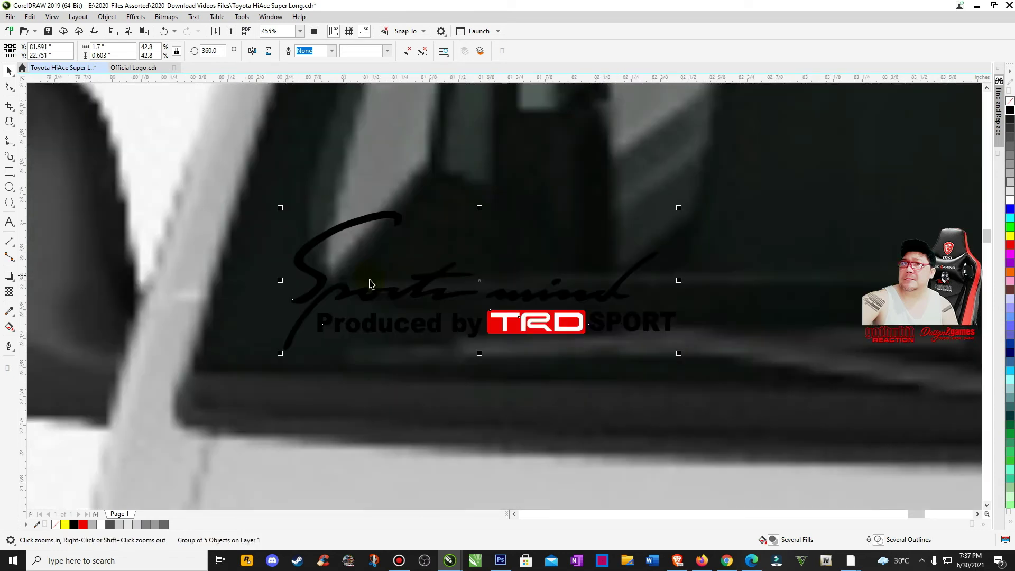
key("space")
left_click(396, 215, "ctrl")
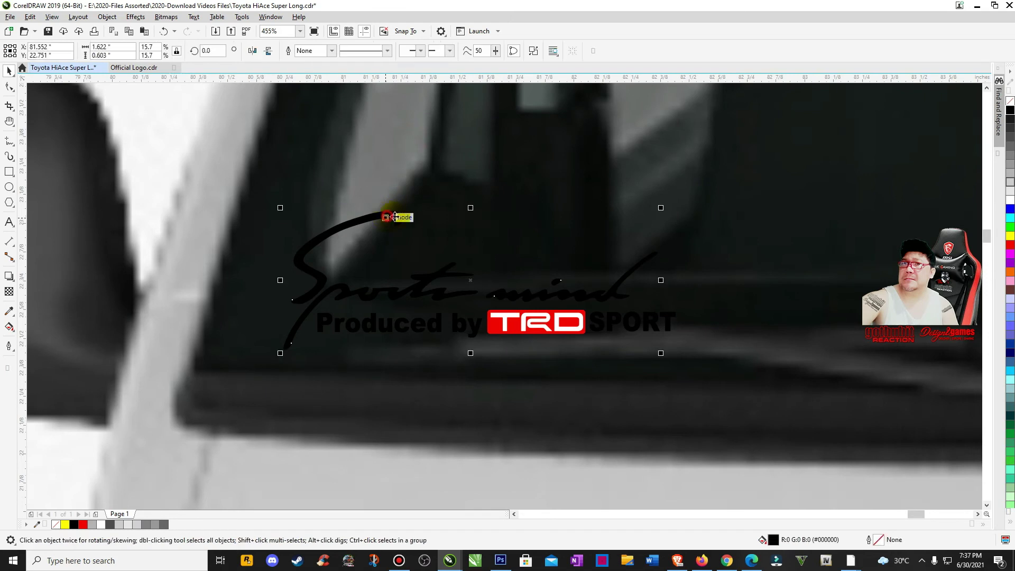
left_click(1009, 199)
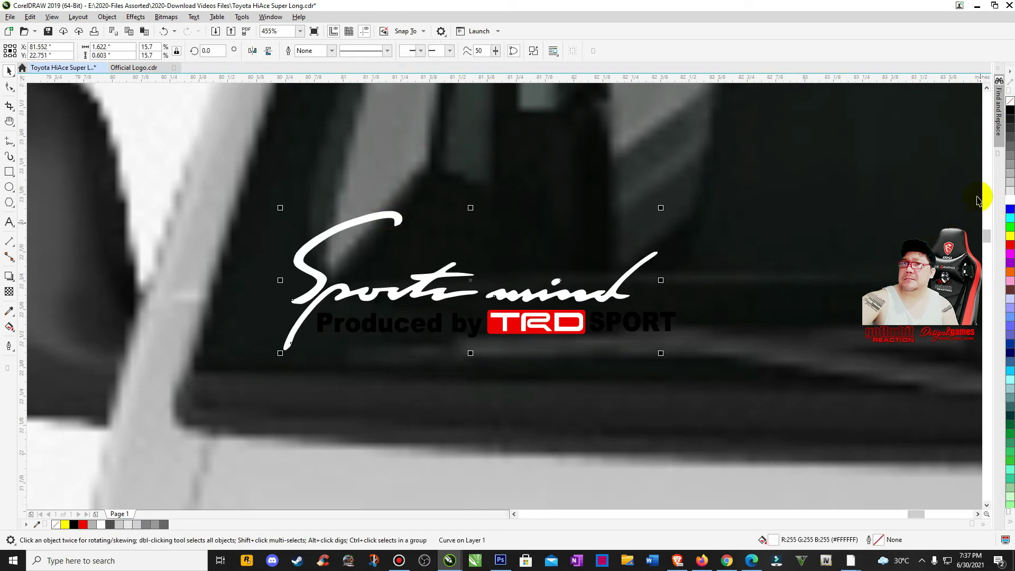
left_click(429, 330, "ctrl")
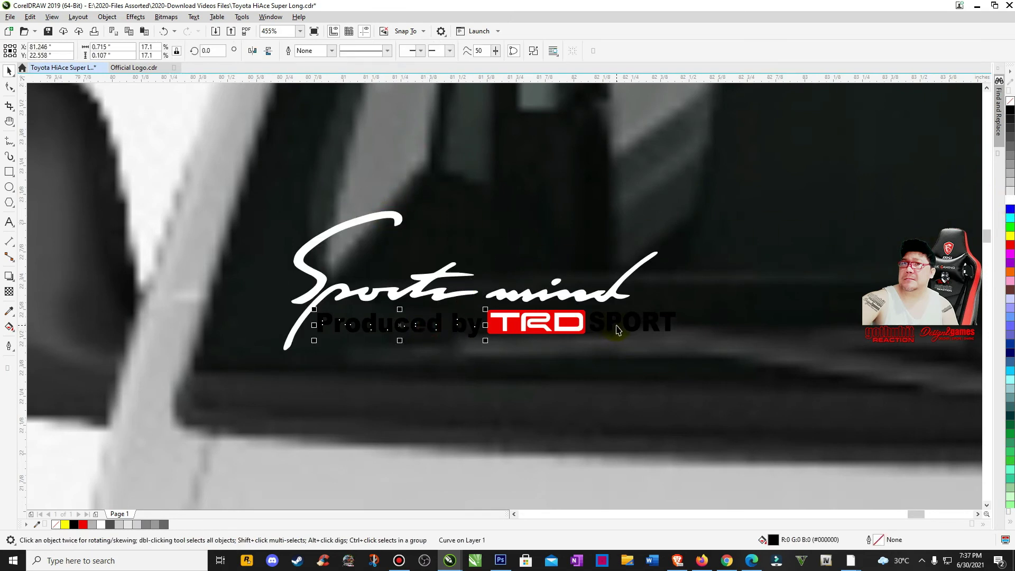
left_click(616, 330, "ctrl+shift")
left_click(1009, 200)
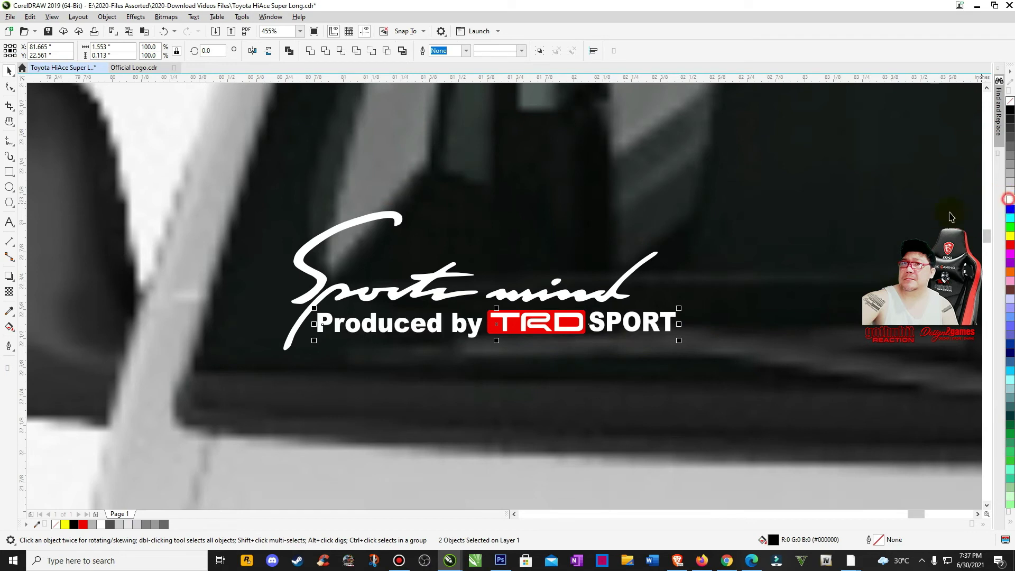
- Marquee-select all five sticker parts and group them with Ctrl+G
right_click(666, 193)
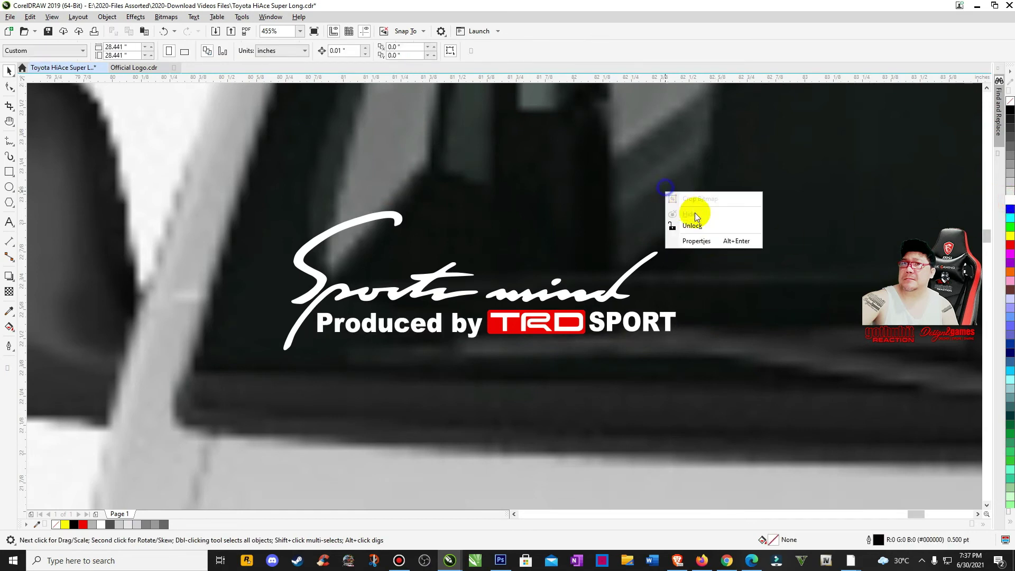
left_click(454, 216)
left_click_drag(213, 173, 733, 393)
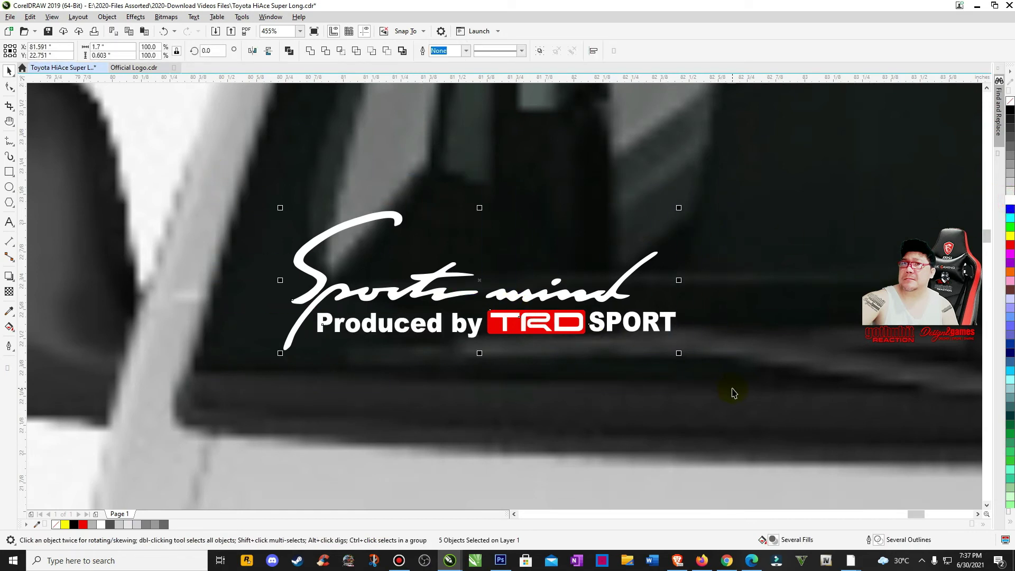
key("ctrl+g")
key("F4")
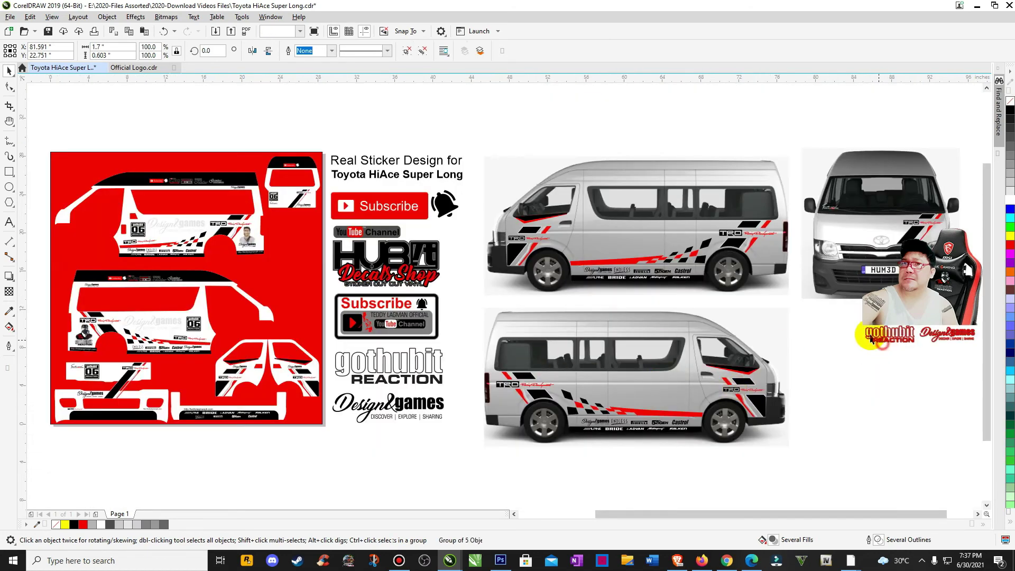
- Nudge the white 'Sports mind' windshield sticker slightly left and down and scale it up a little
left_click(880, 347)
key("F2")
left_click_drag(793, 160, 996, 298)
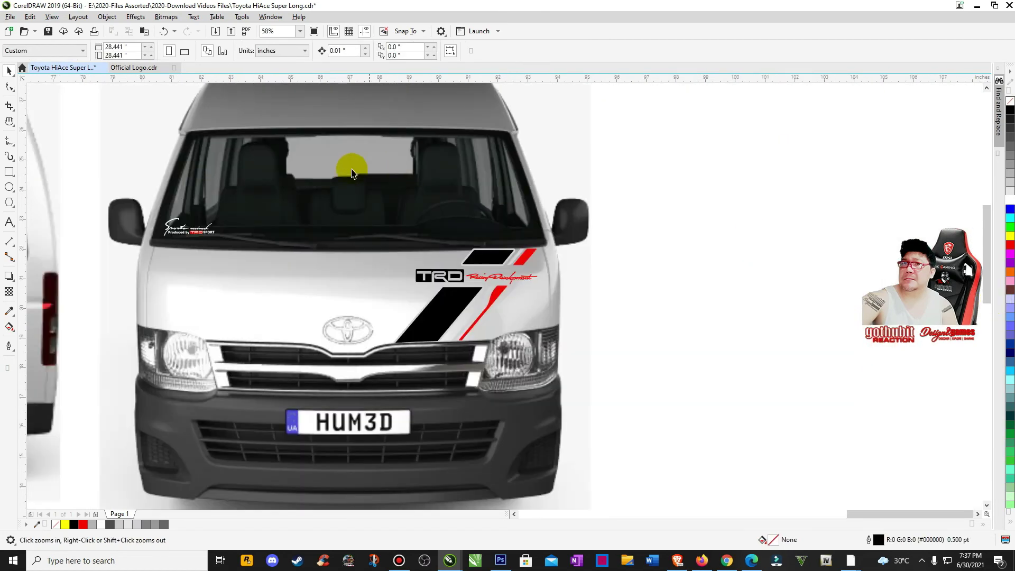
left_click_drag(113, 194, 304, 314)
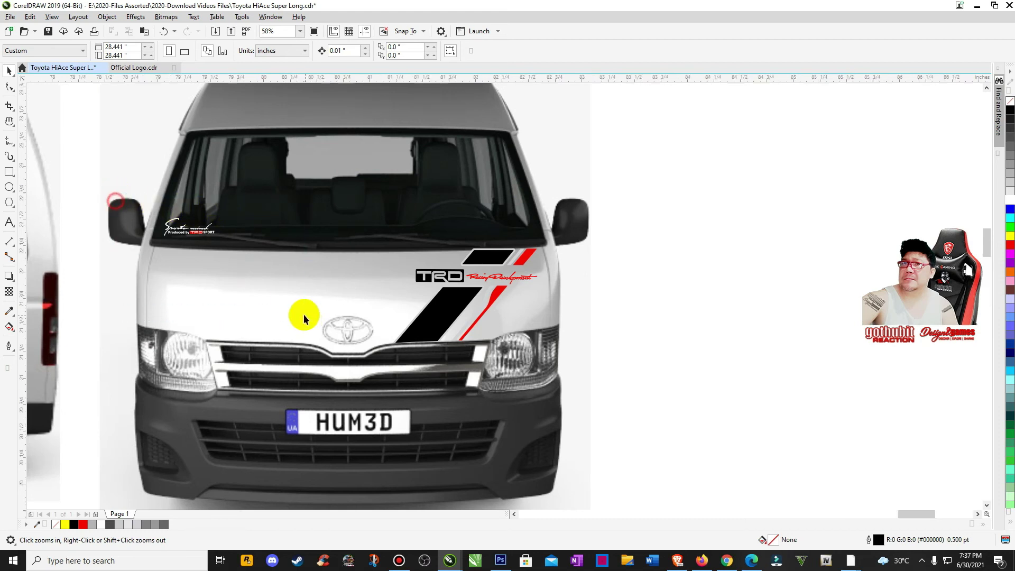
key("space")
left_click_drag(417, 219, 398, 245)
left_click_drag(505, 182, 555, 163)
- Zoom in to review the decorated van mockups, then fit the whole layout in view
key("F4")
left_click(860, 340)
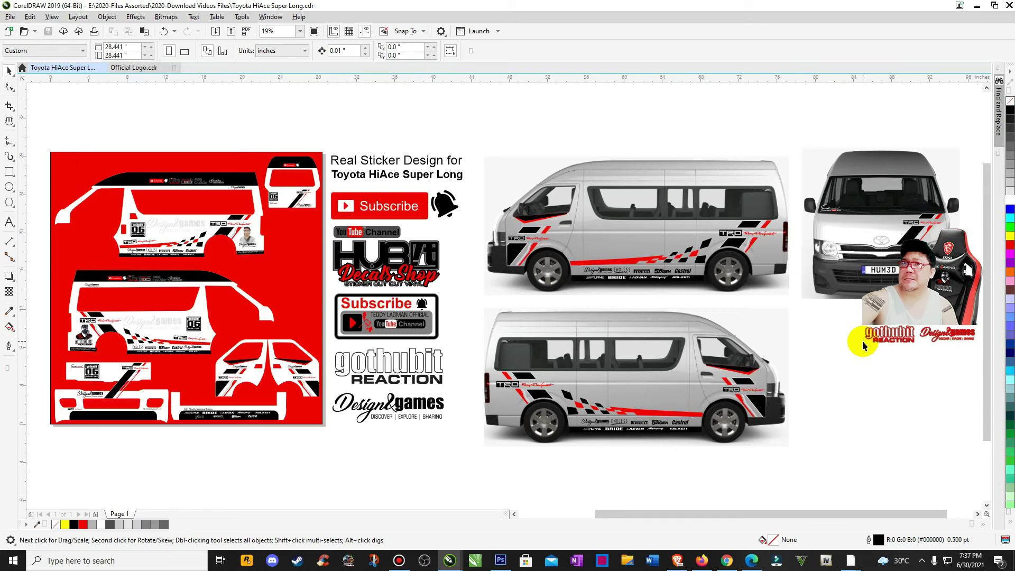
key("z")
left_click_drag(465, 139, 960, 451)
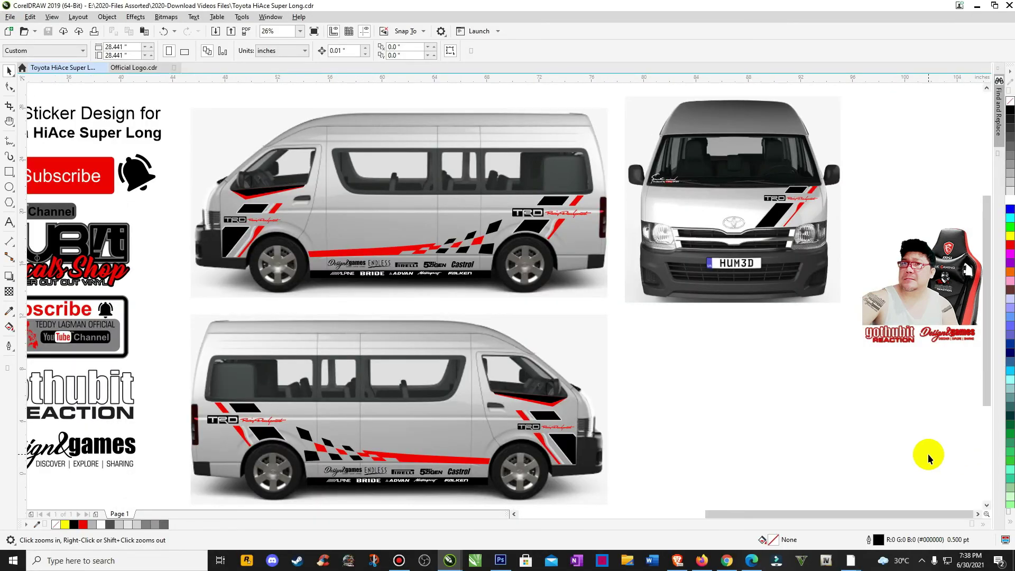
key("F4")
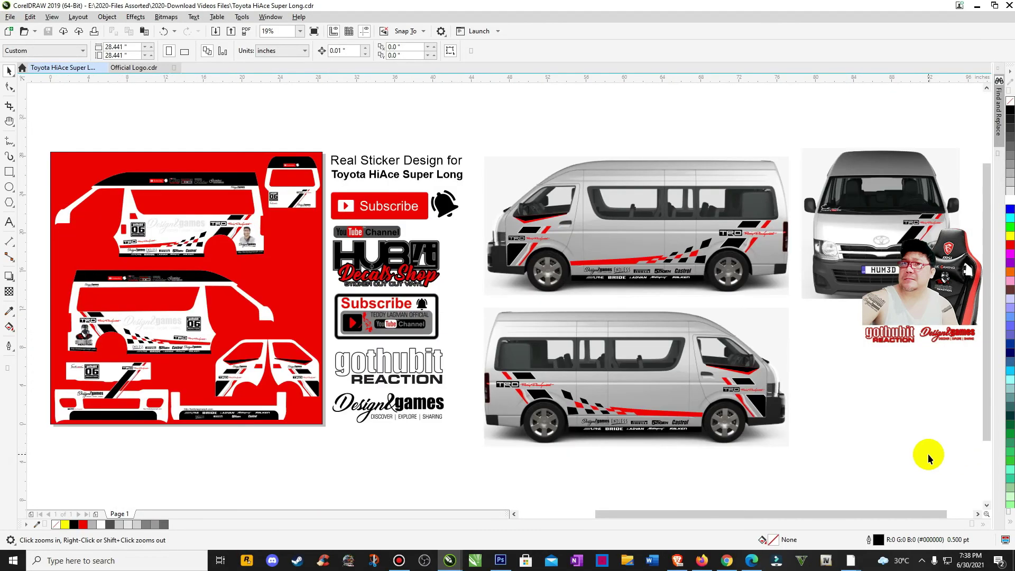